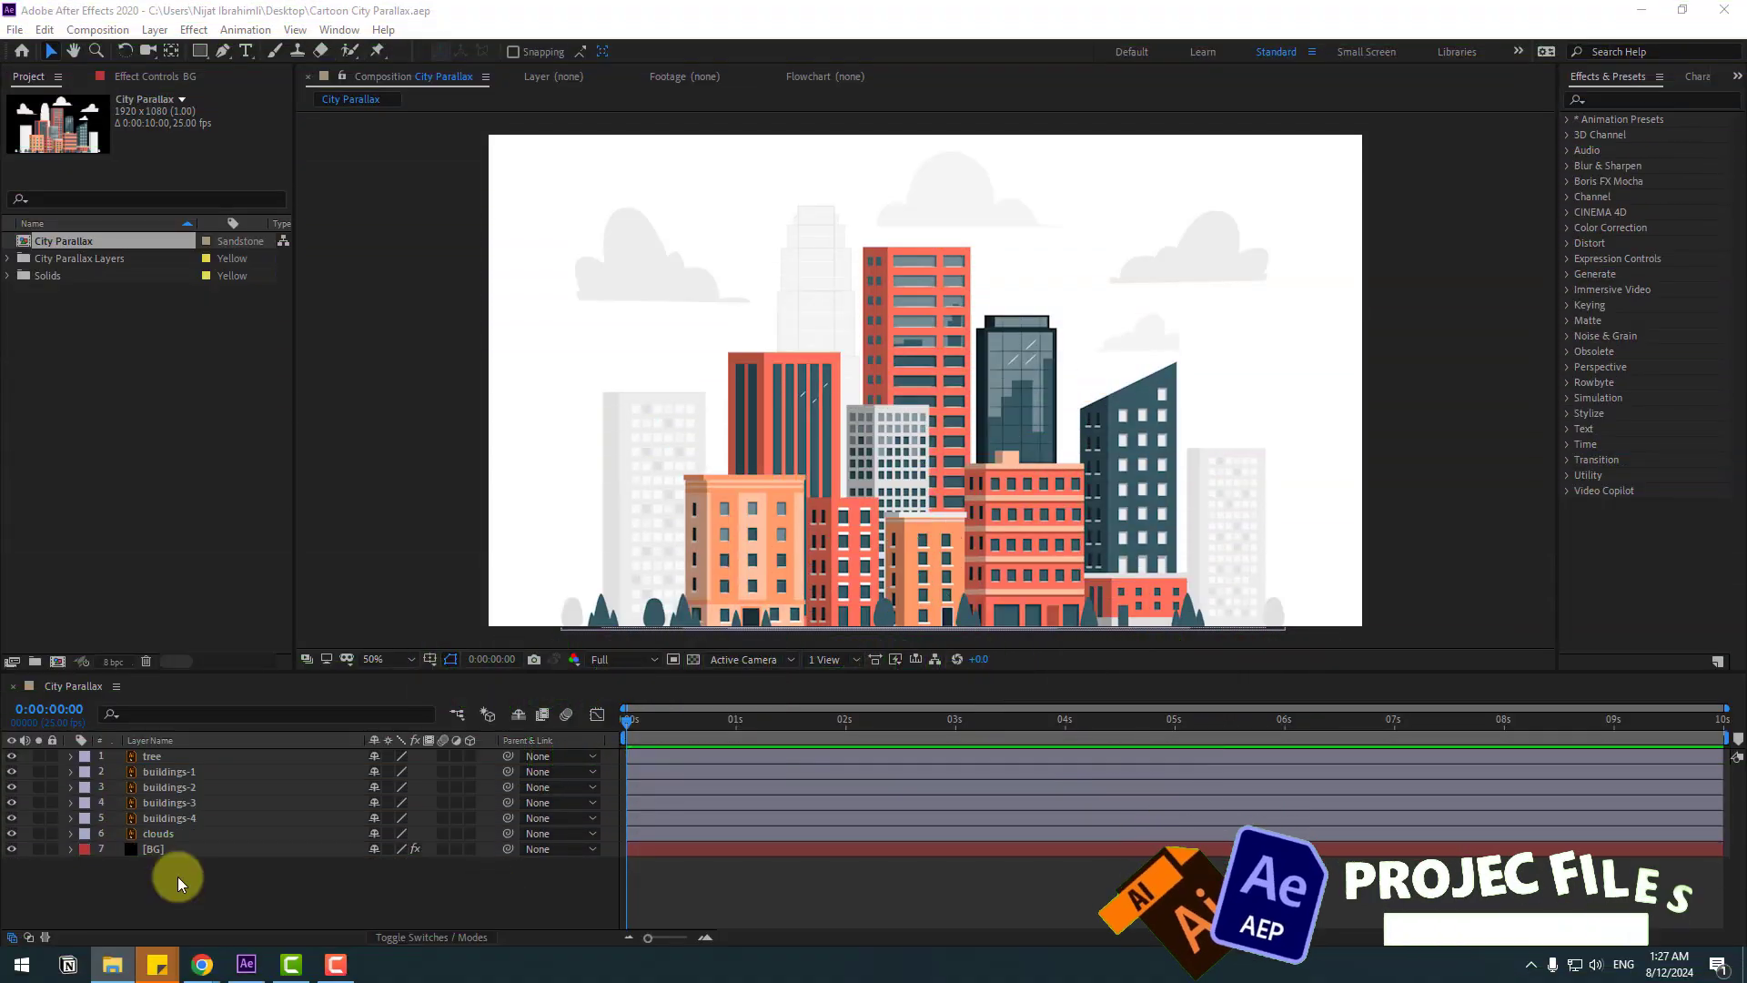
Select the [BG] layer and switch on its lock so it can't be edited
click(156, 850)
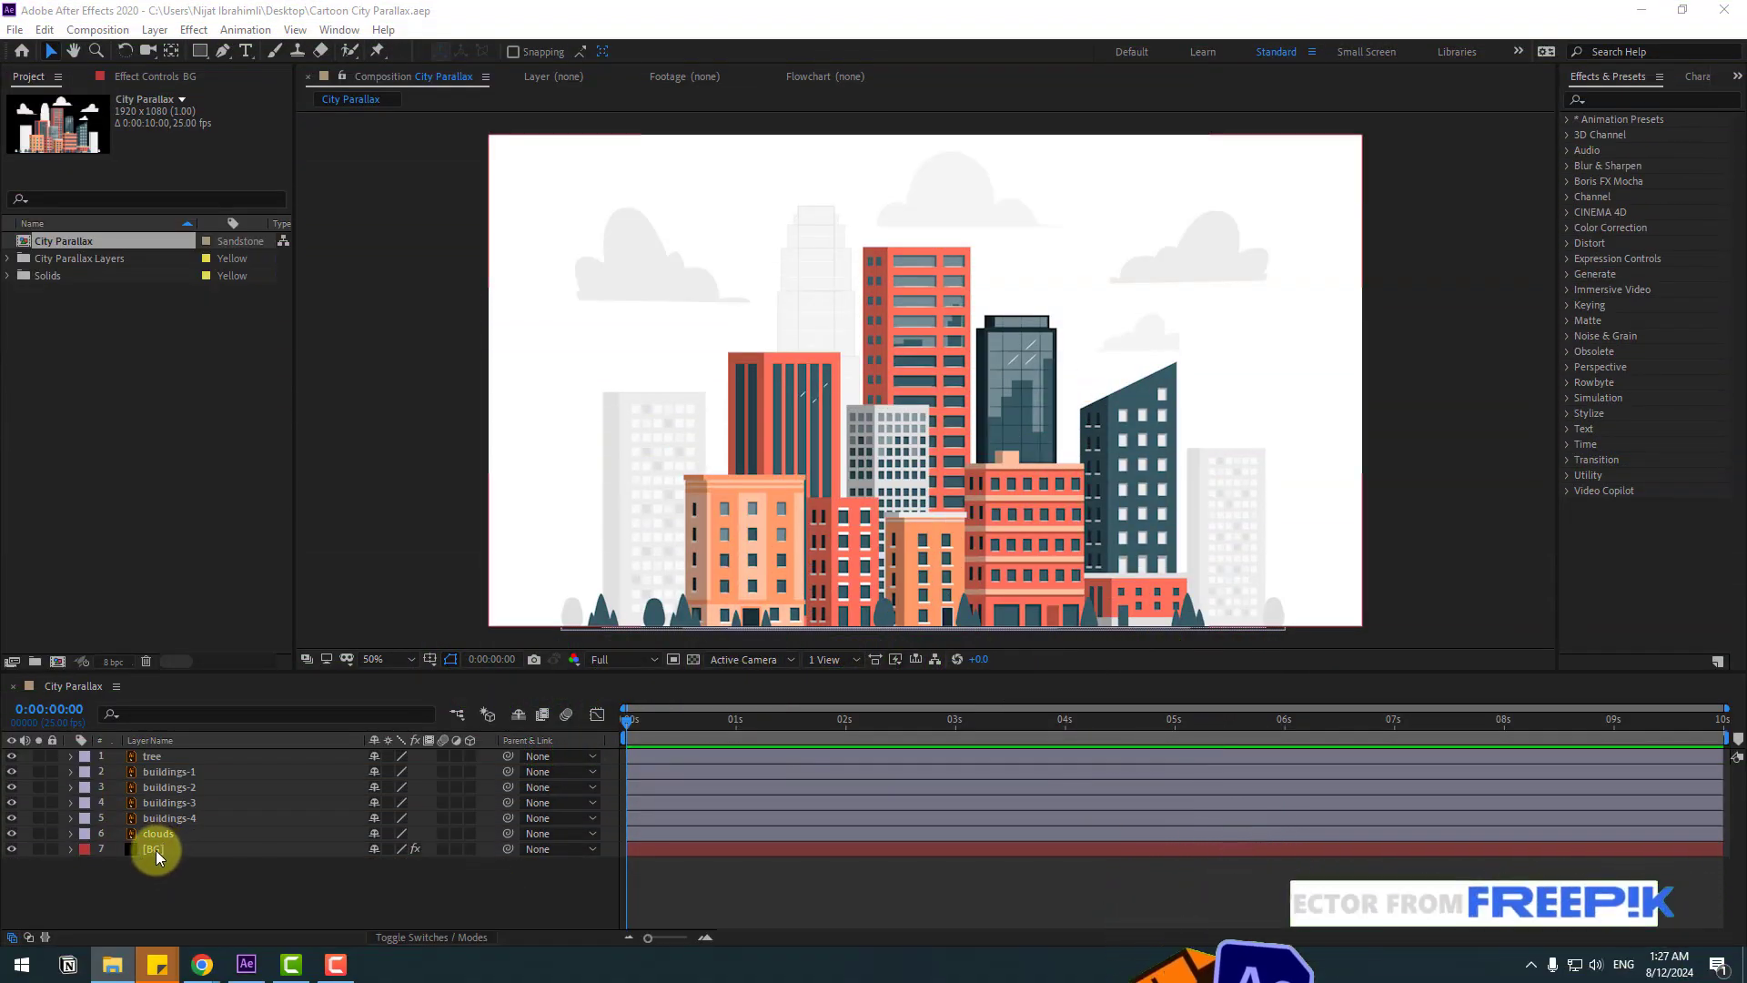
click(52, 849)
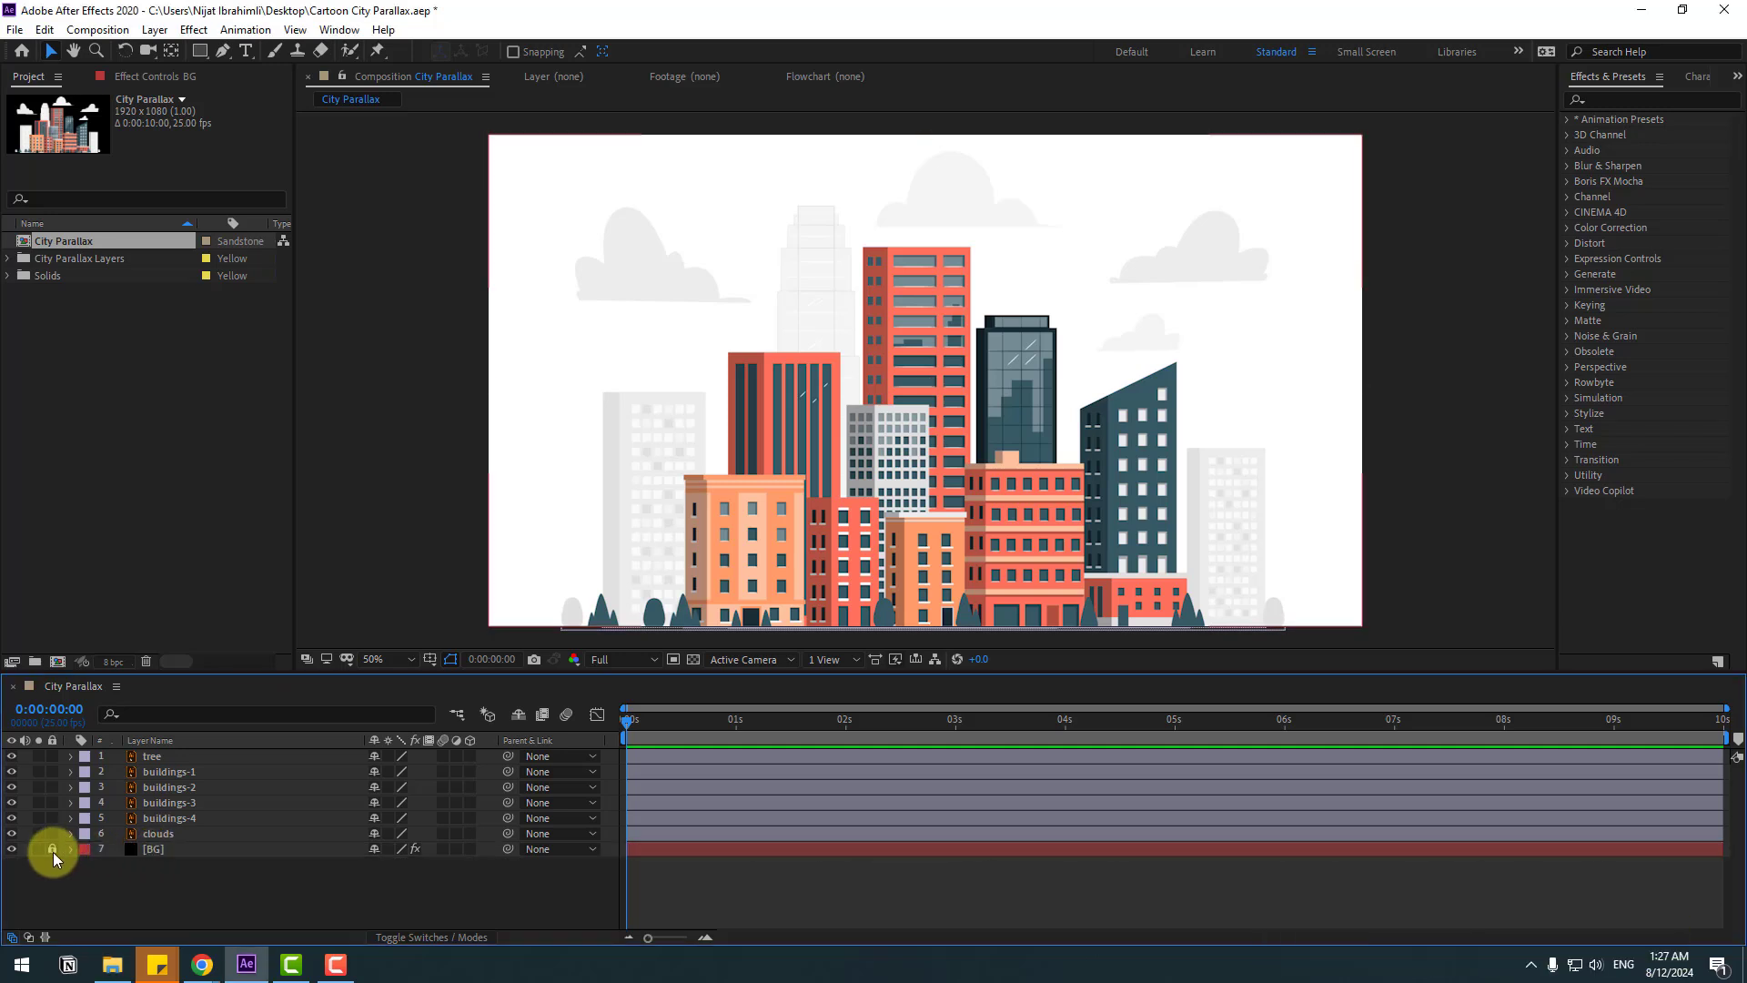
Select tree plus buildings-1 through buildings-4 and show only their Scale properties
click(144, 755)
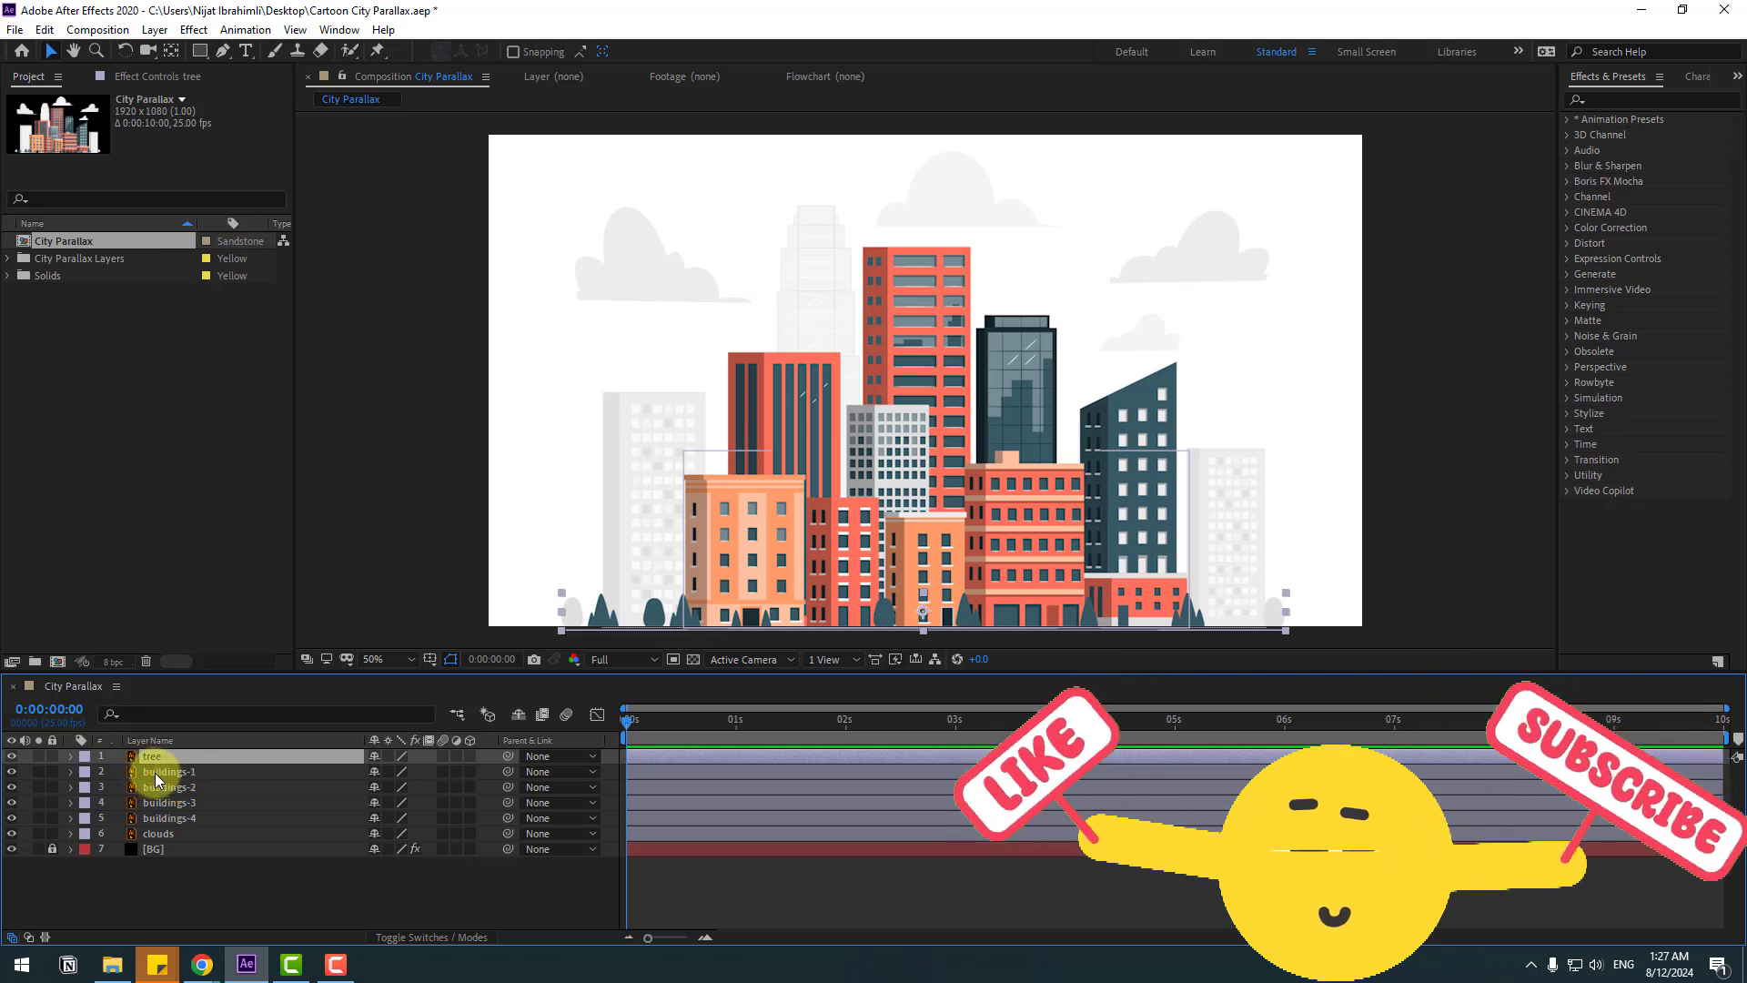
ctrl+click(169, 770)
ctrl+click(182, 787)
ctrl+click(186, 802)
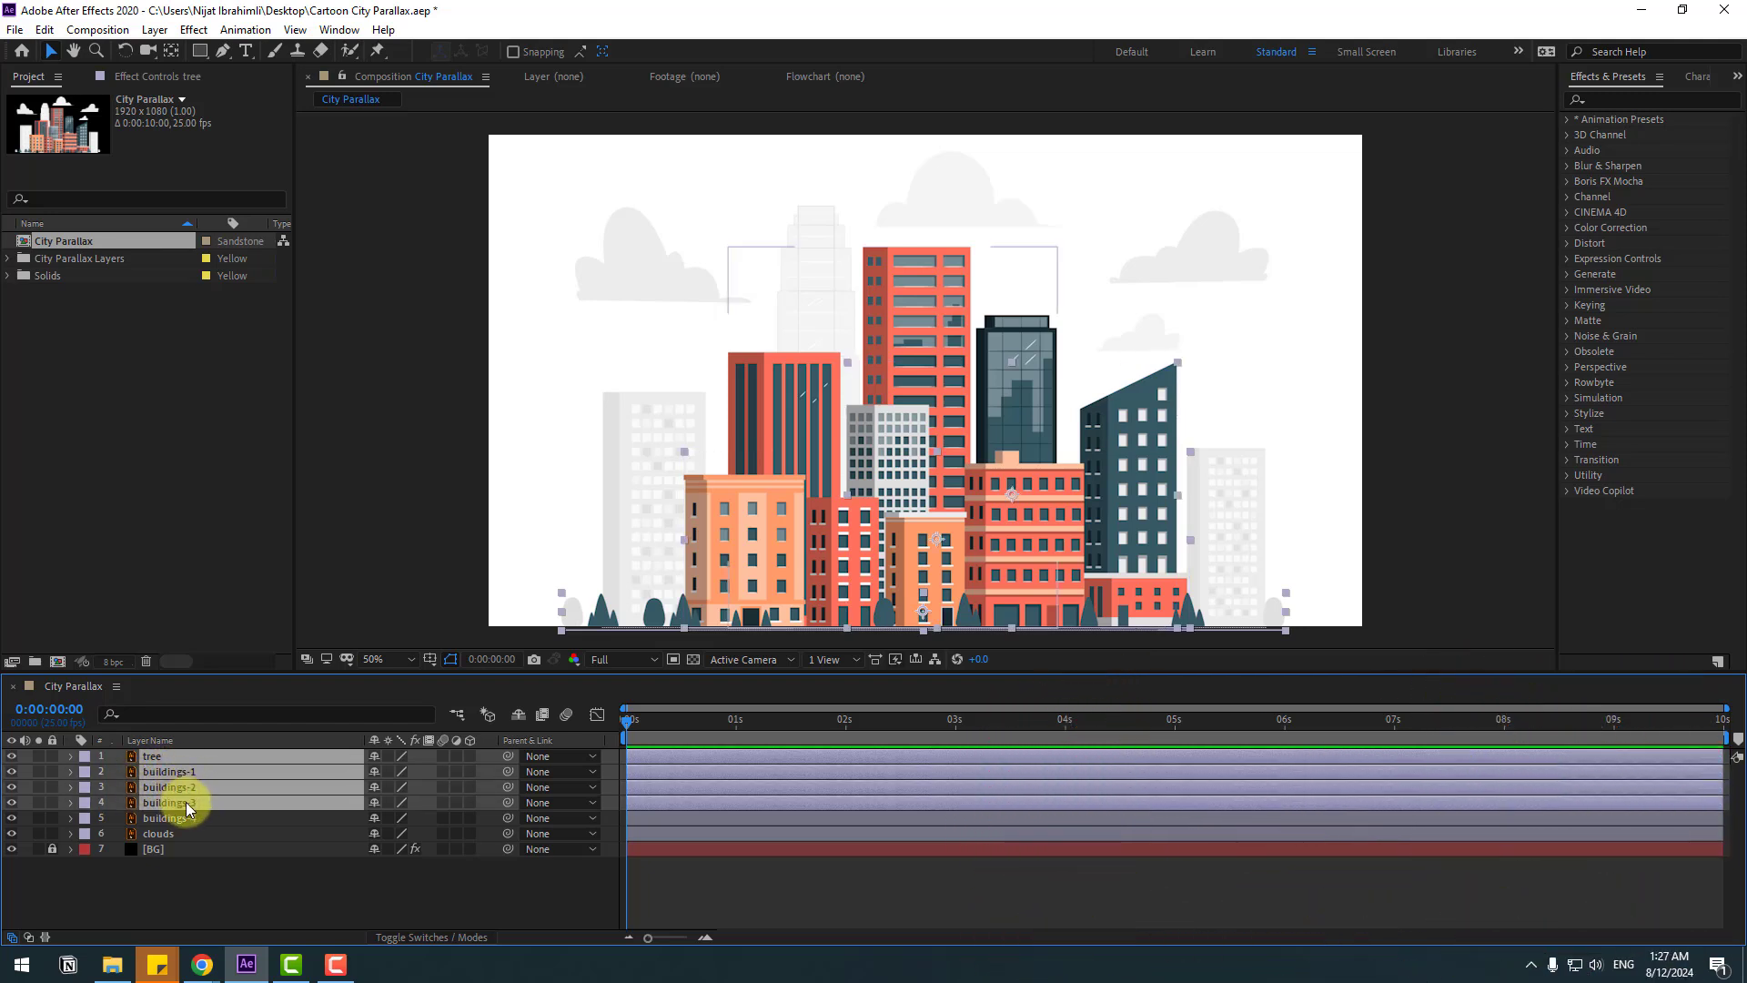
ctrl+click(191, 823)
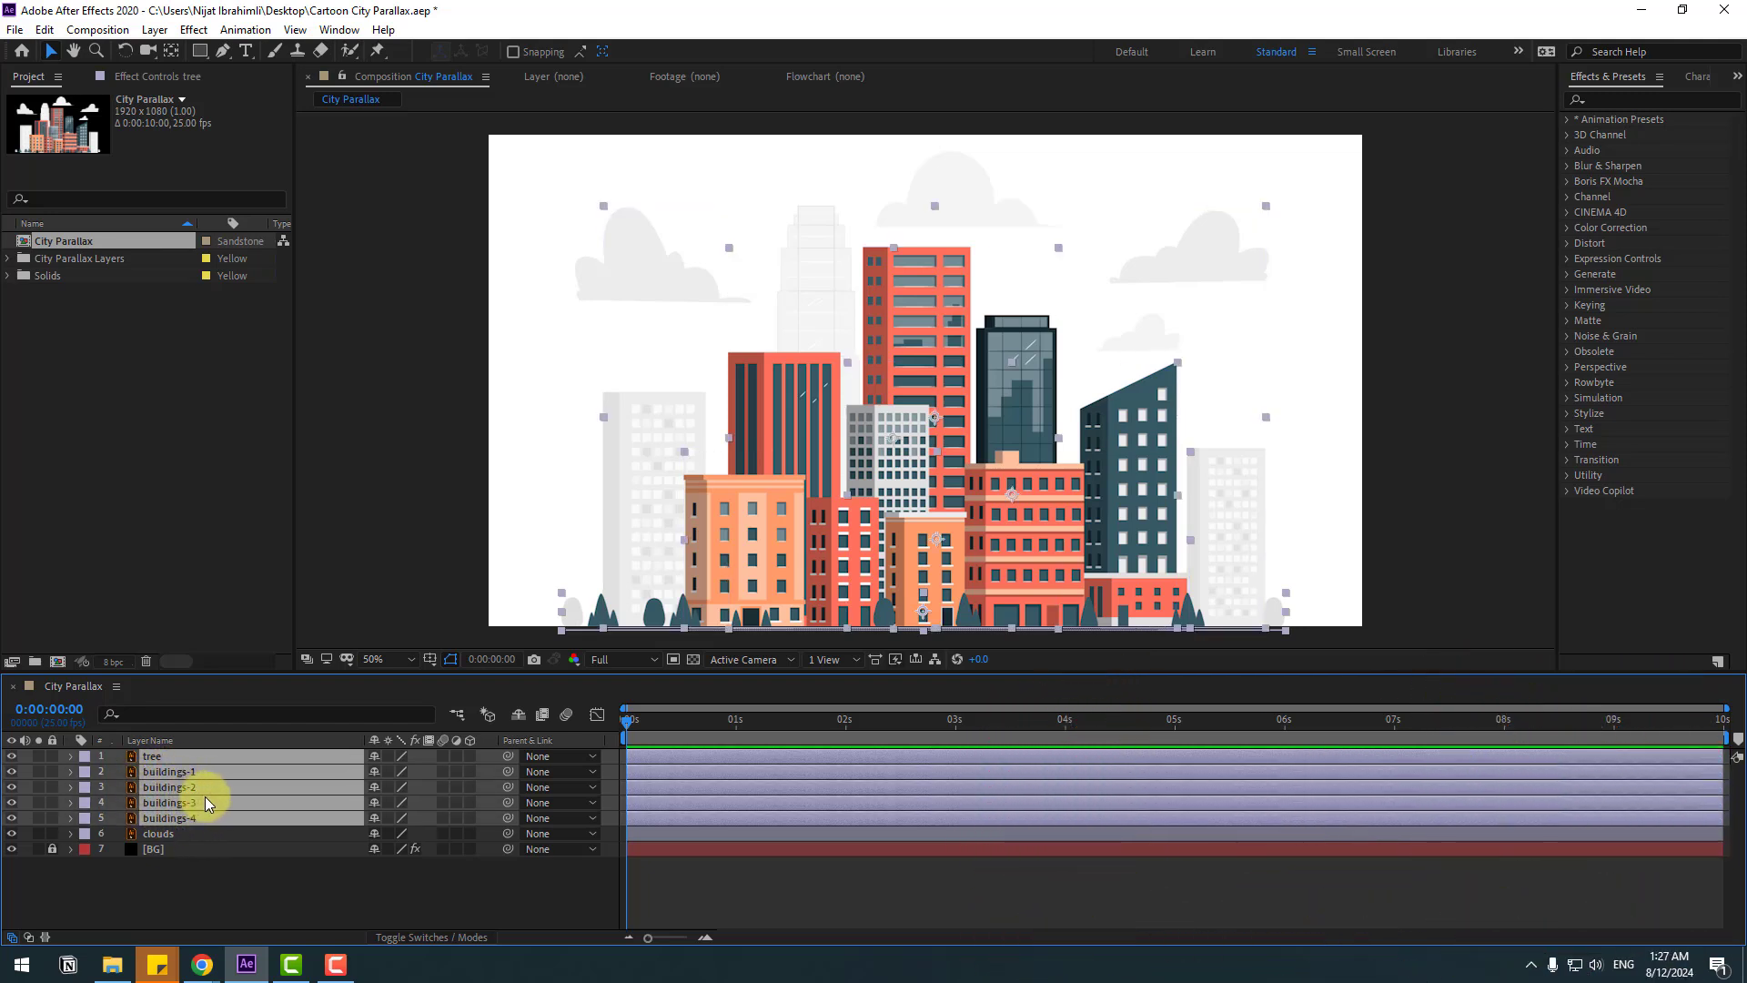
key(s)
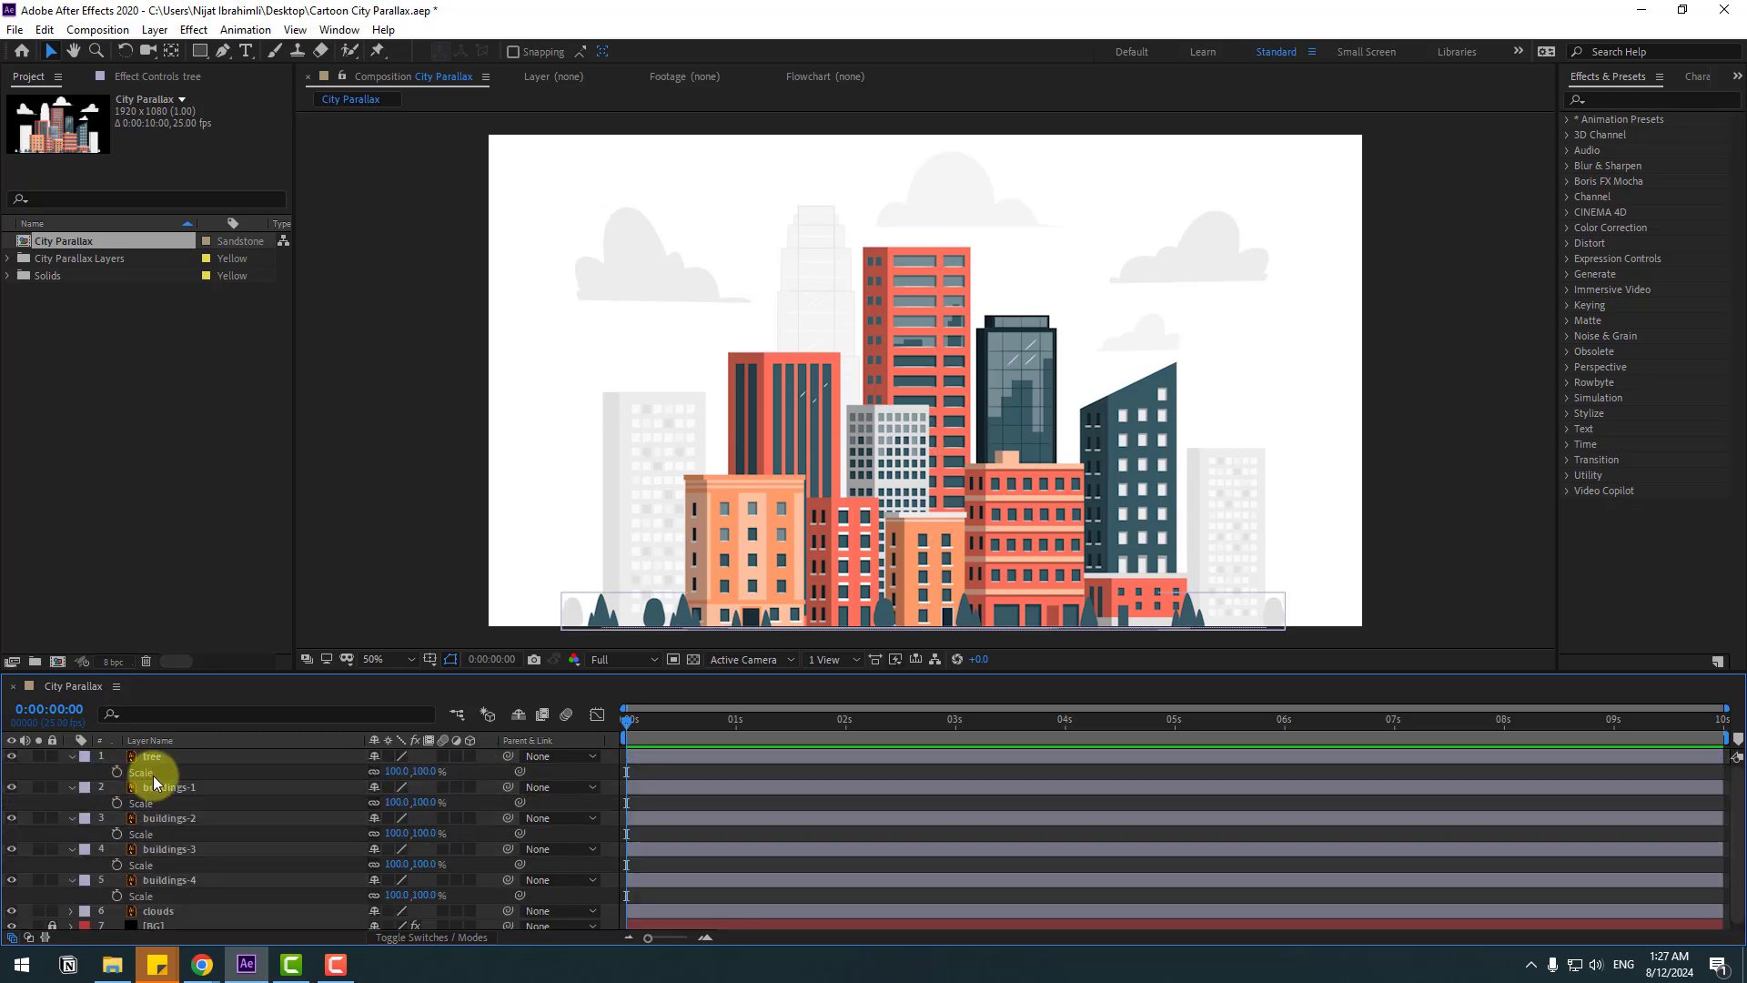
Scale the tree layer to 450% and buildings-1 to 250%
click(401, 772)
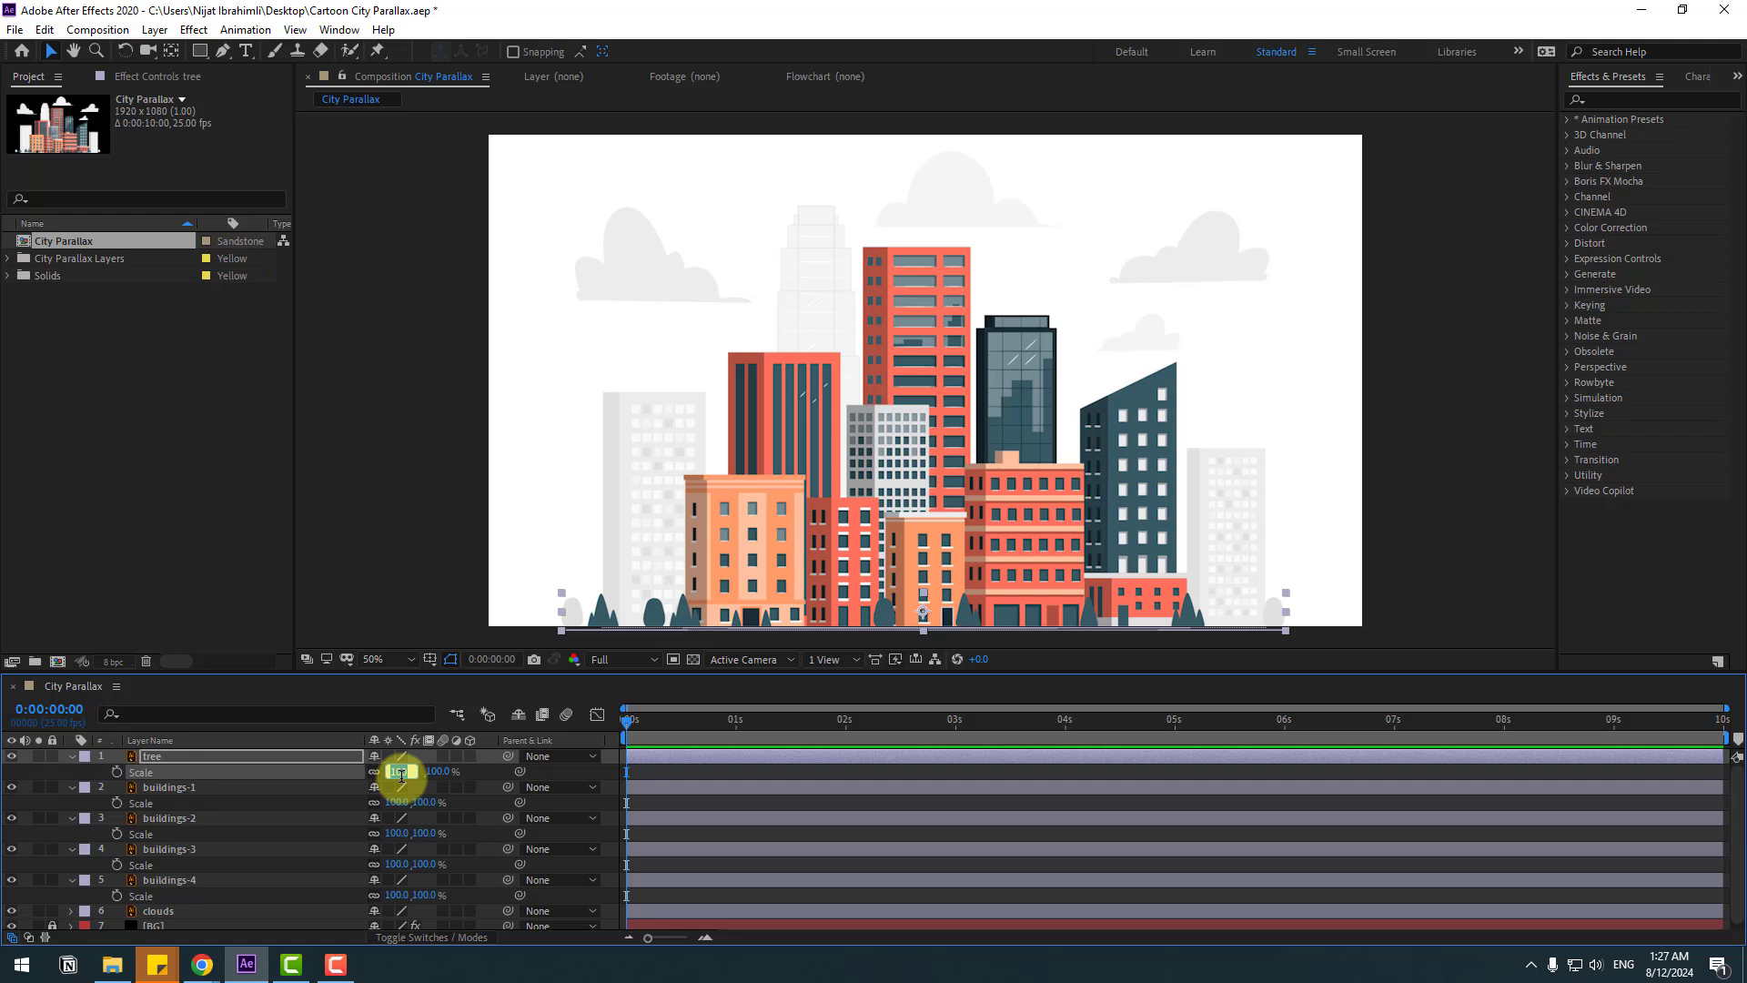
text(450)
key(Return)
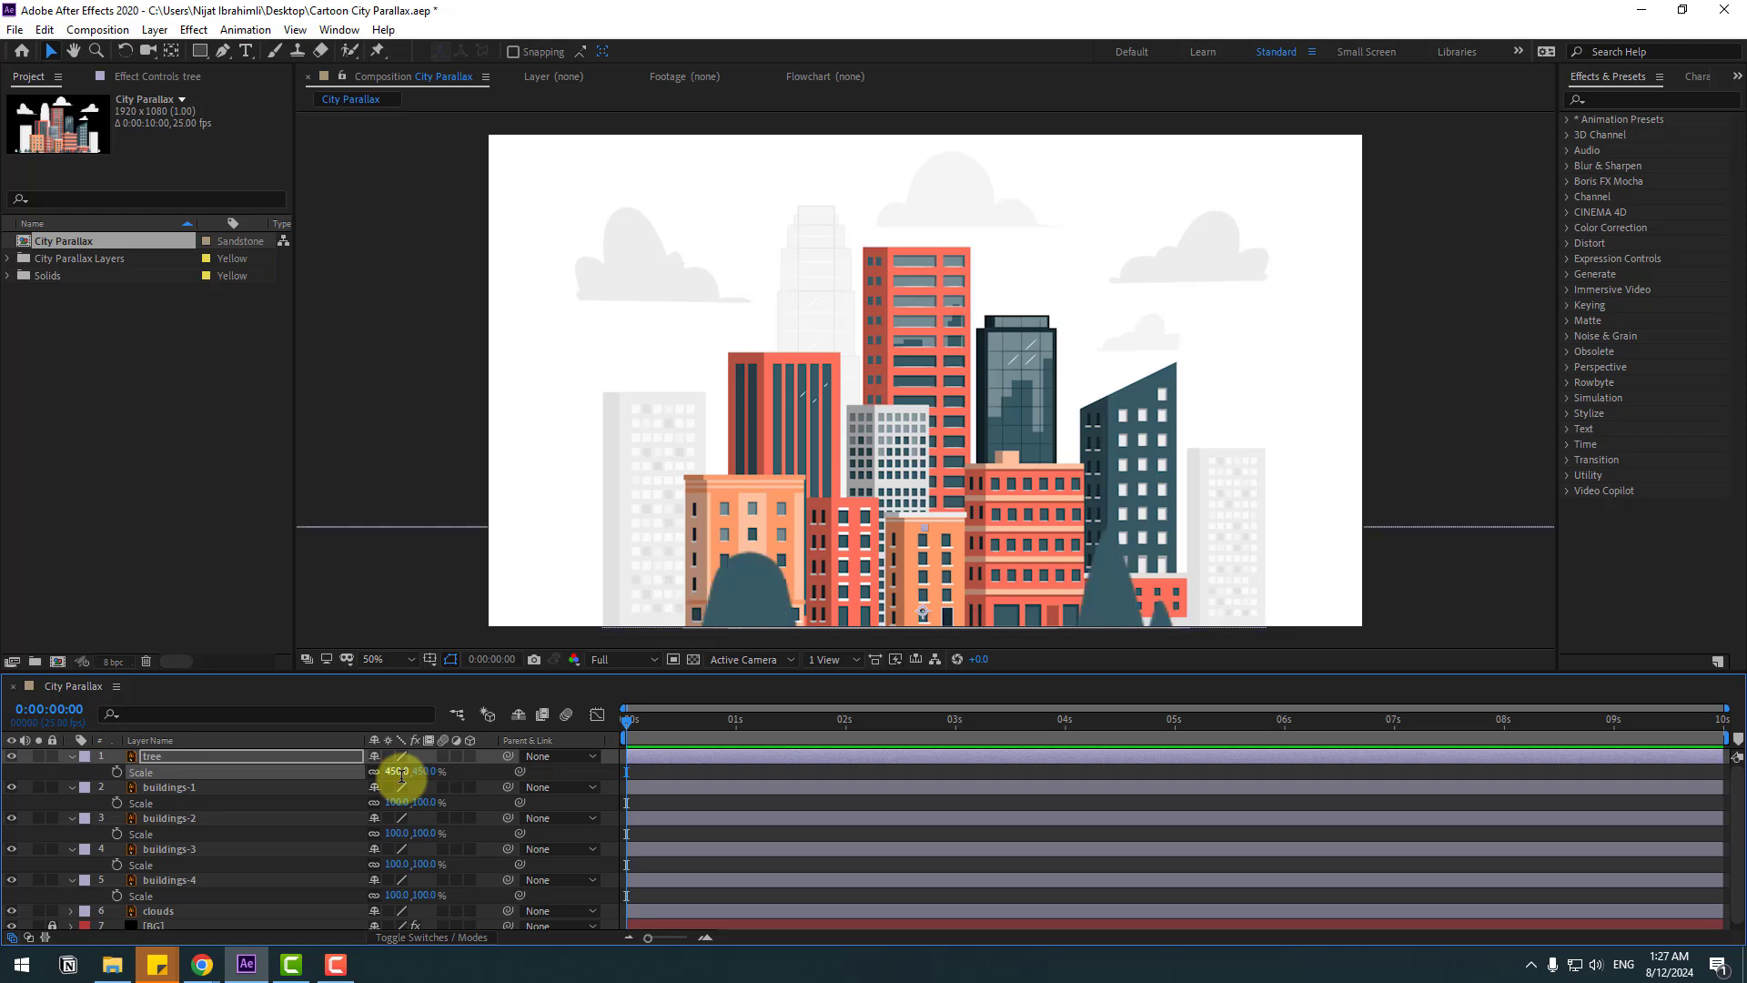
click(190, 789)
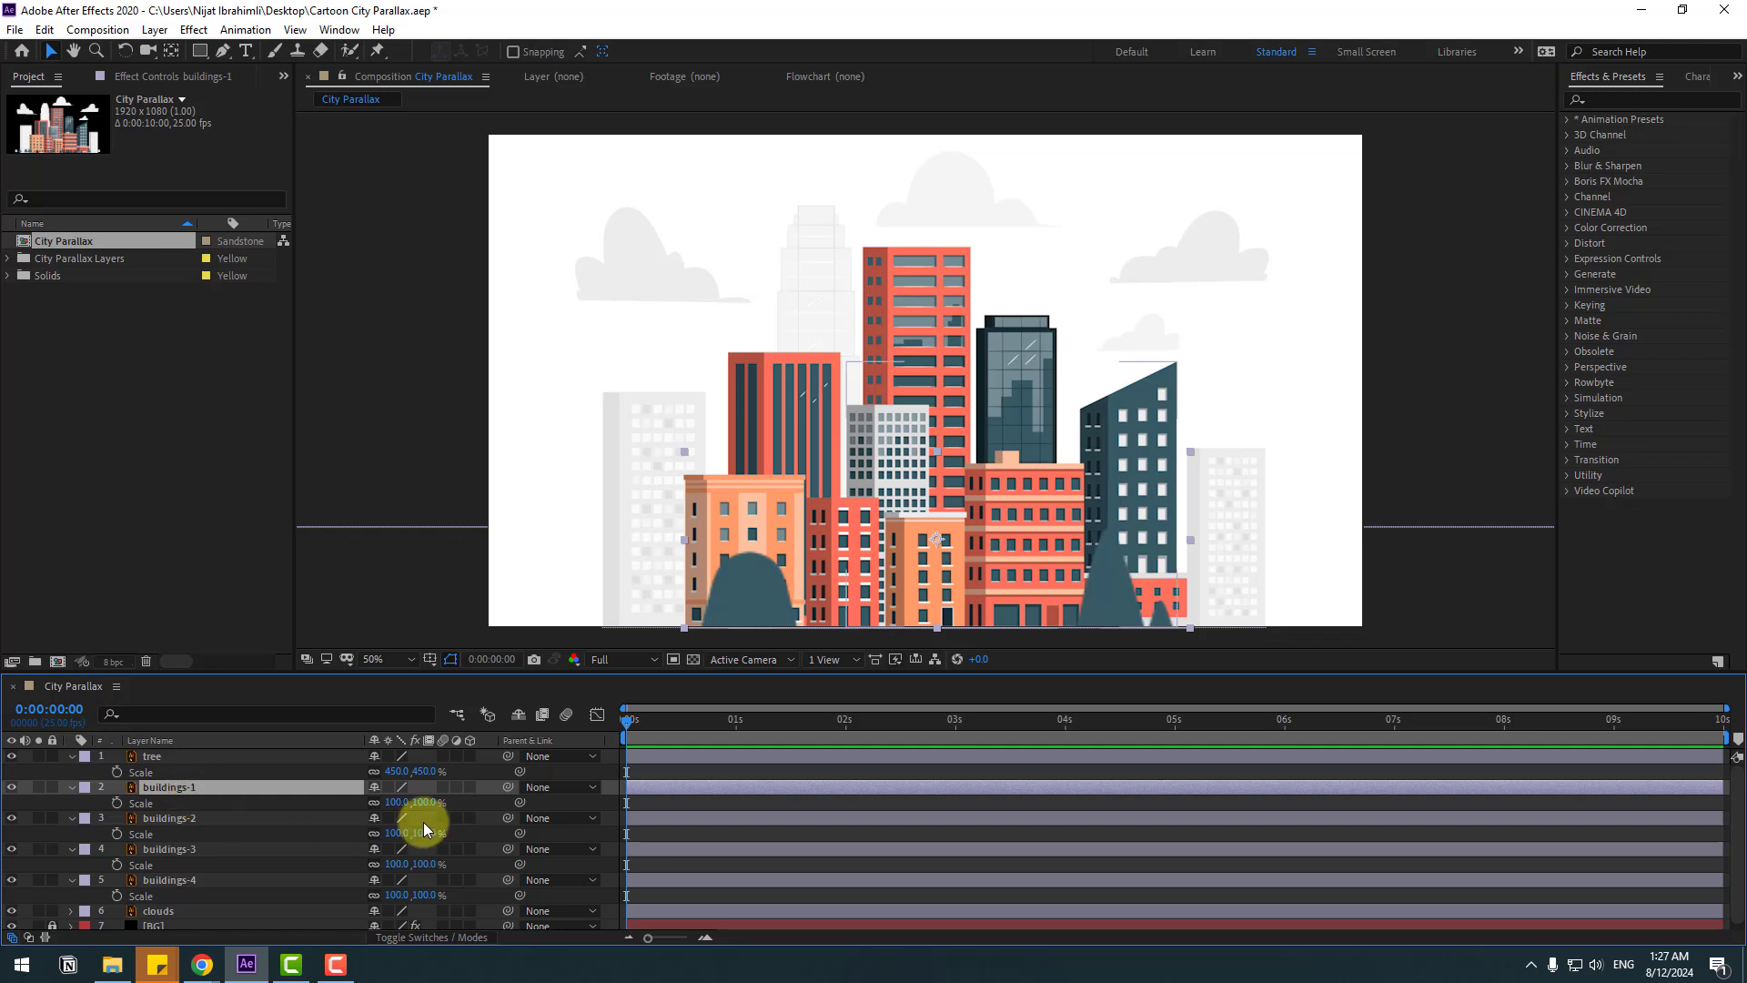
click(398, 802)
text(250)
key(Return)
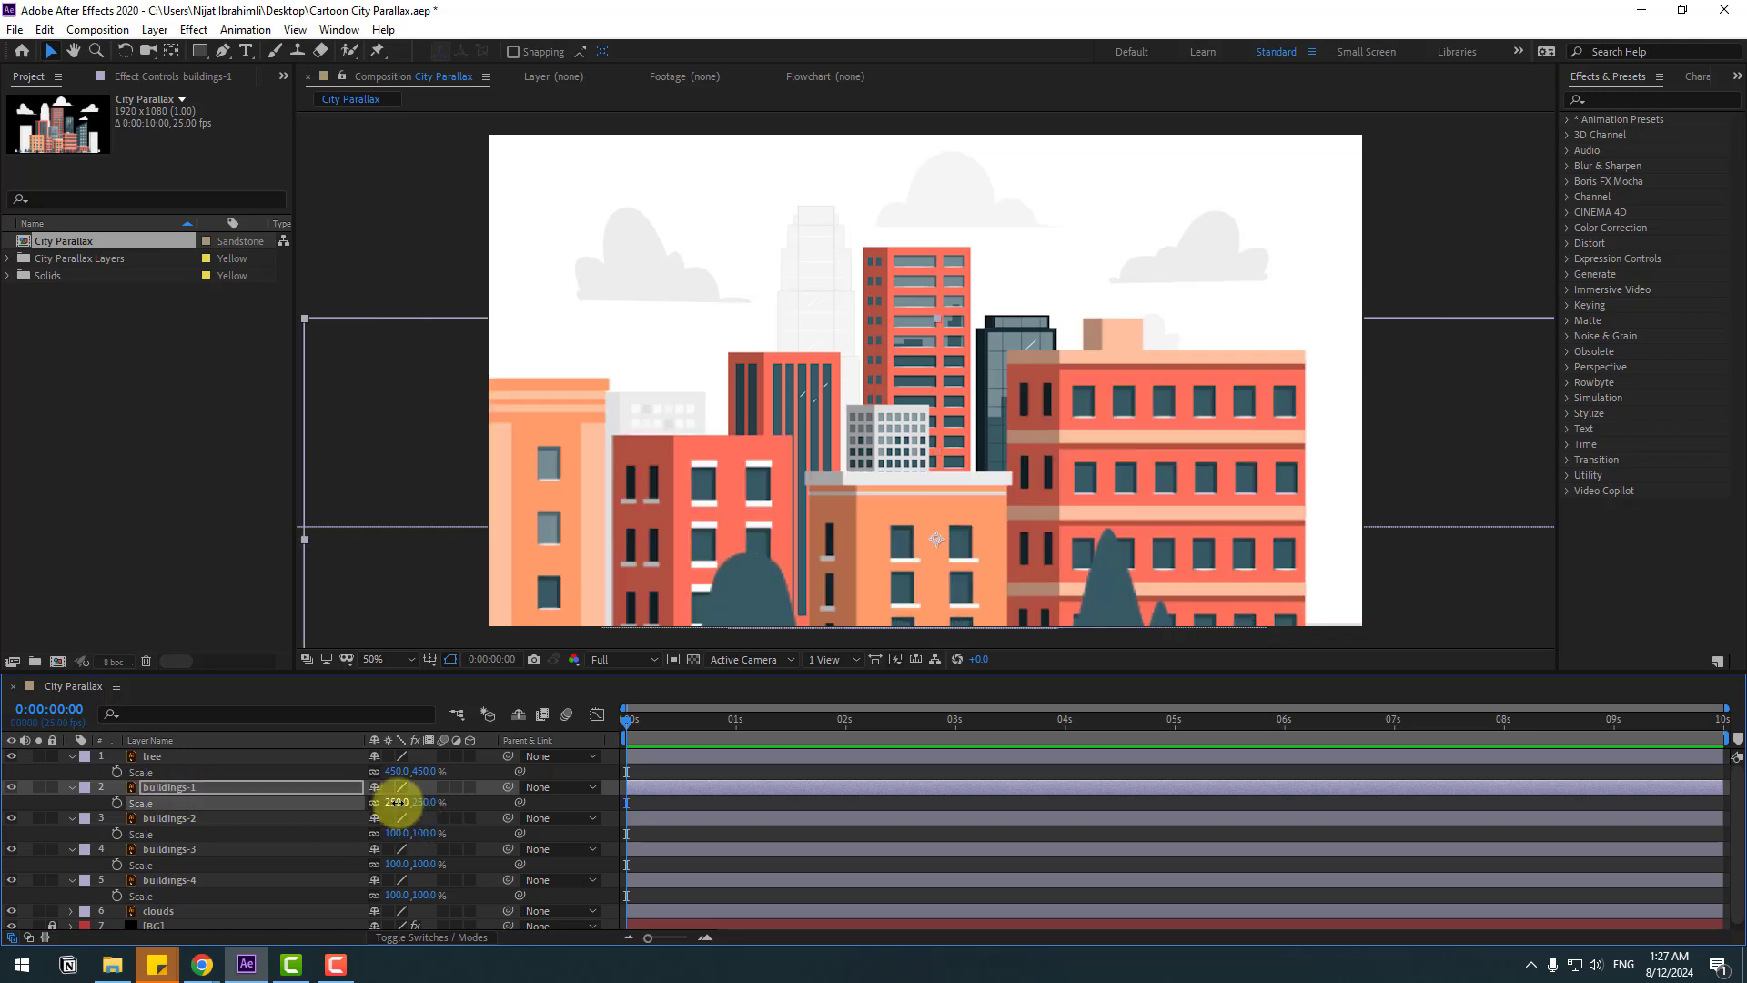
Drag the trees up and right in the Composition viewer to reposition them
click(146, 756)
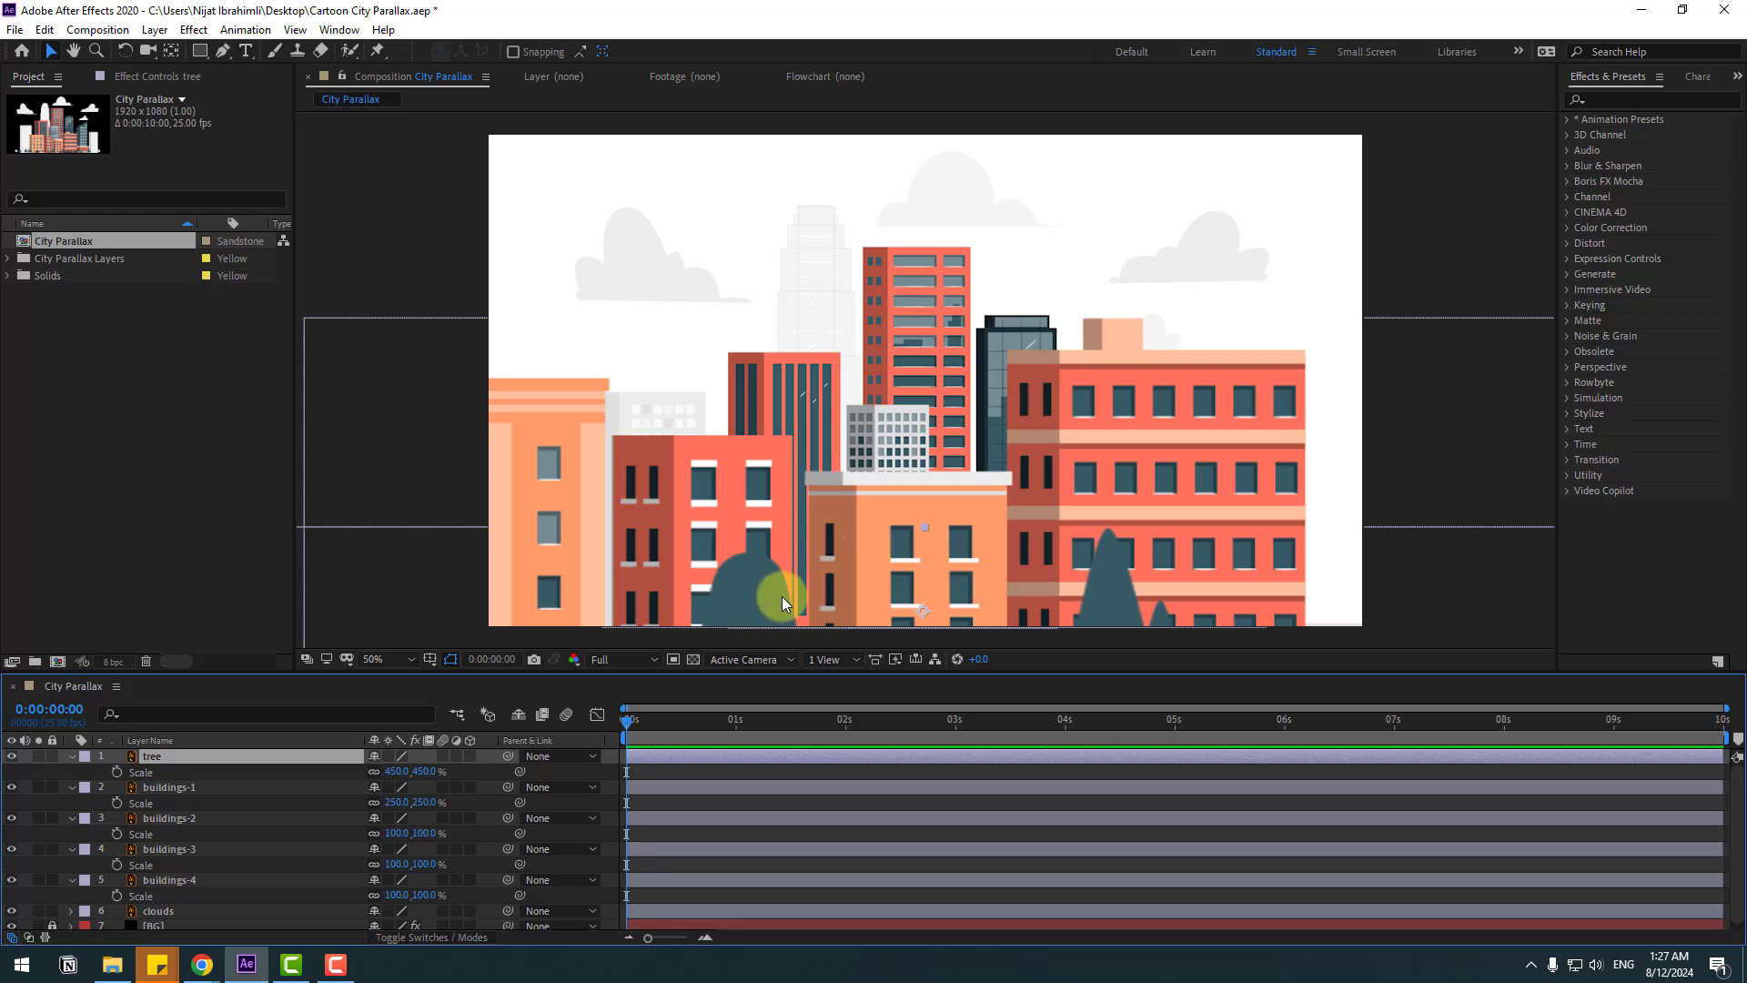
drag(782, 597, 726, 499)
click(152, 788)
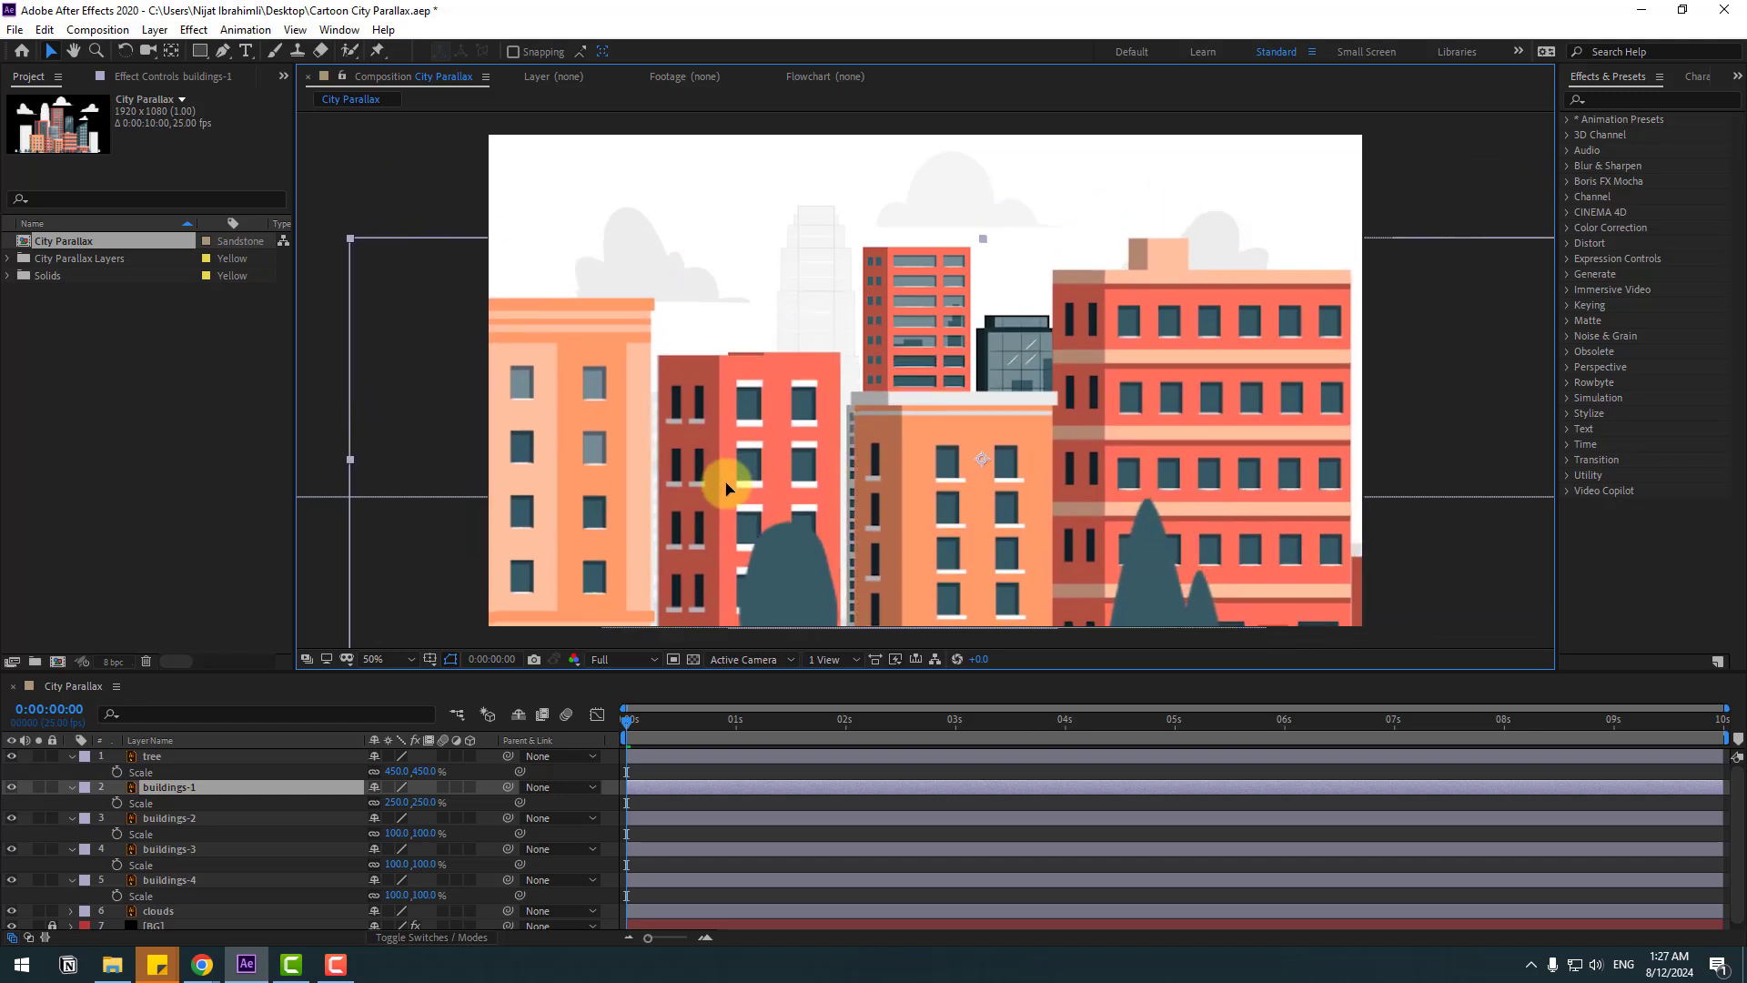
Scale buildings-2 to 200% and move it upward in the frame
click(171, 819)
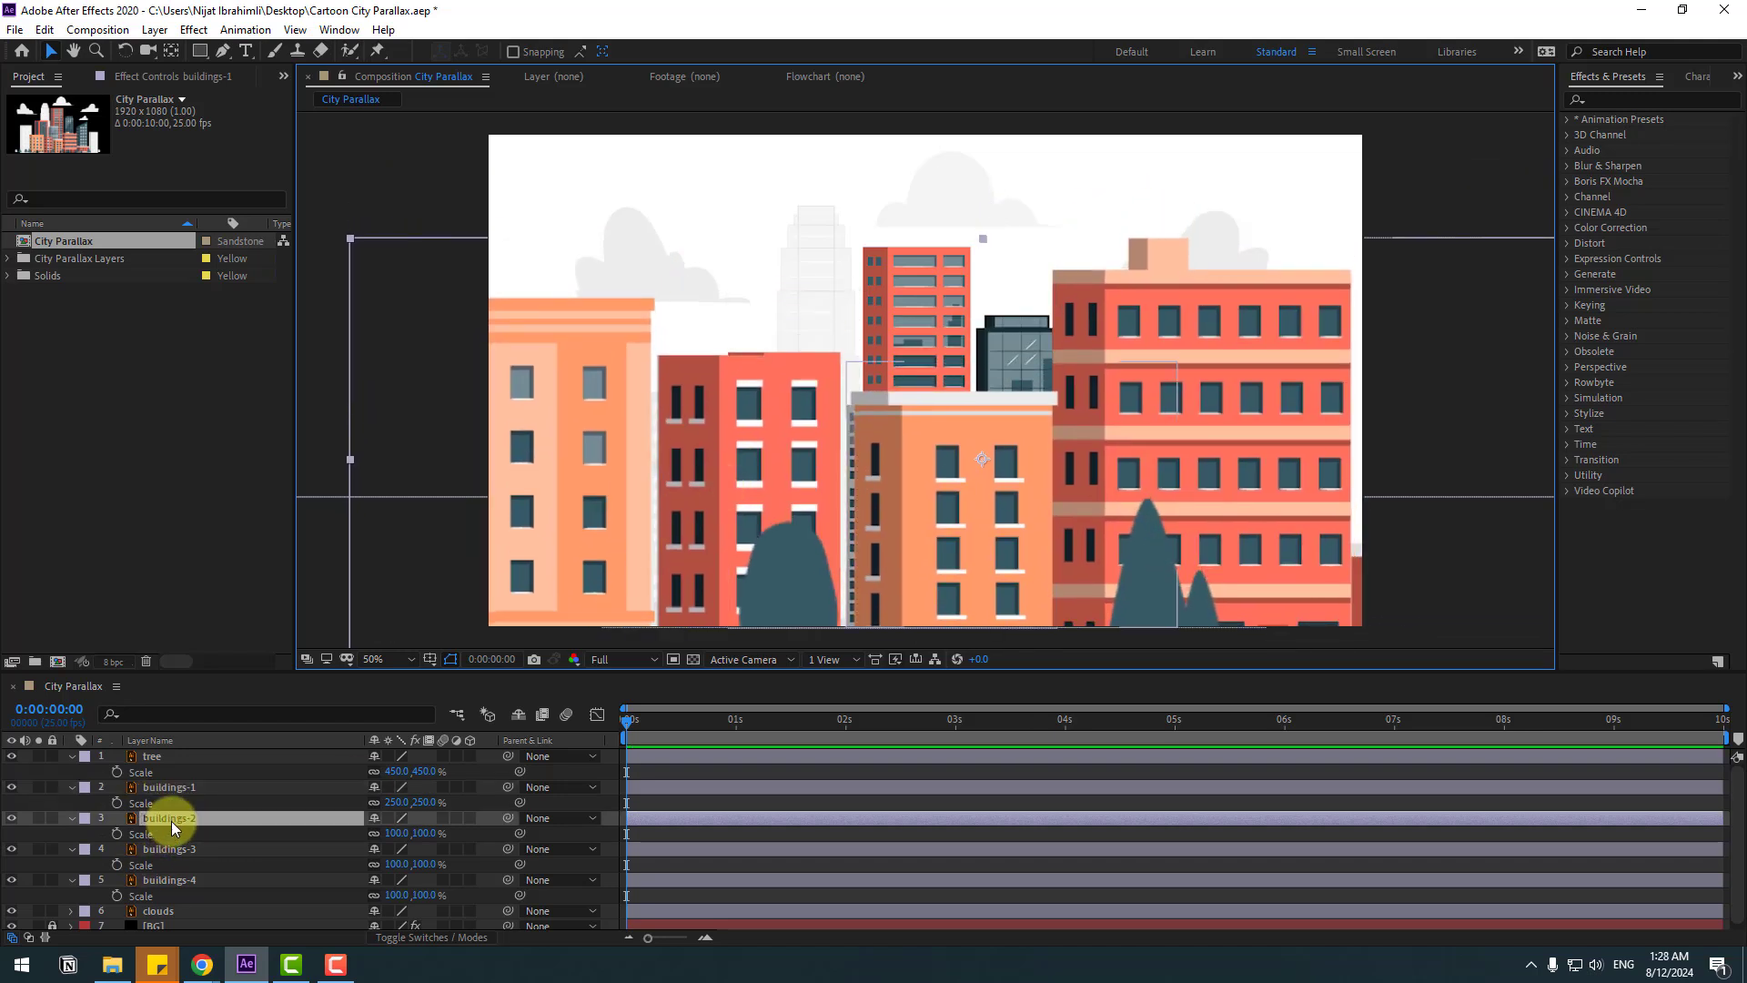
click(398, 833)
text(200)
key(Return)
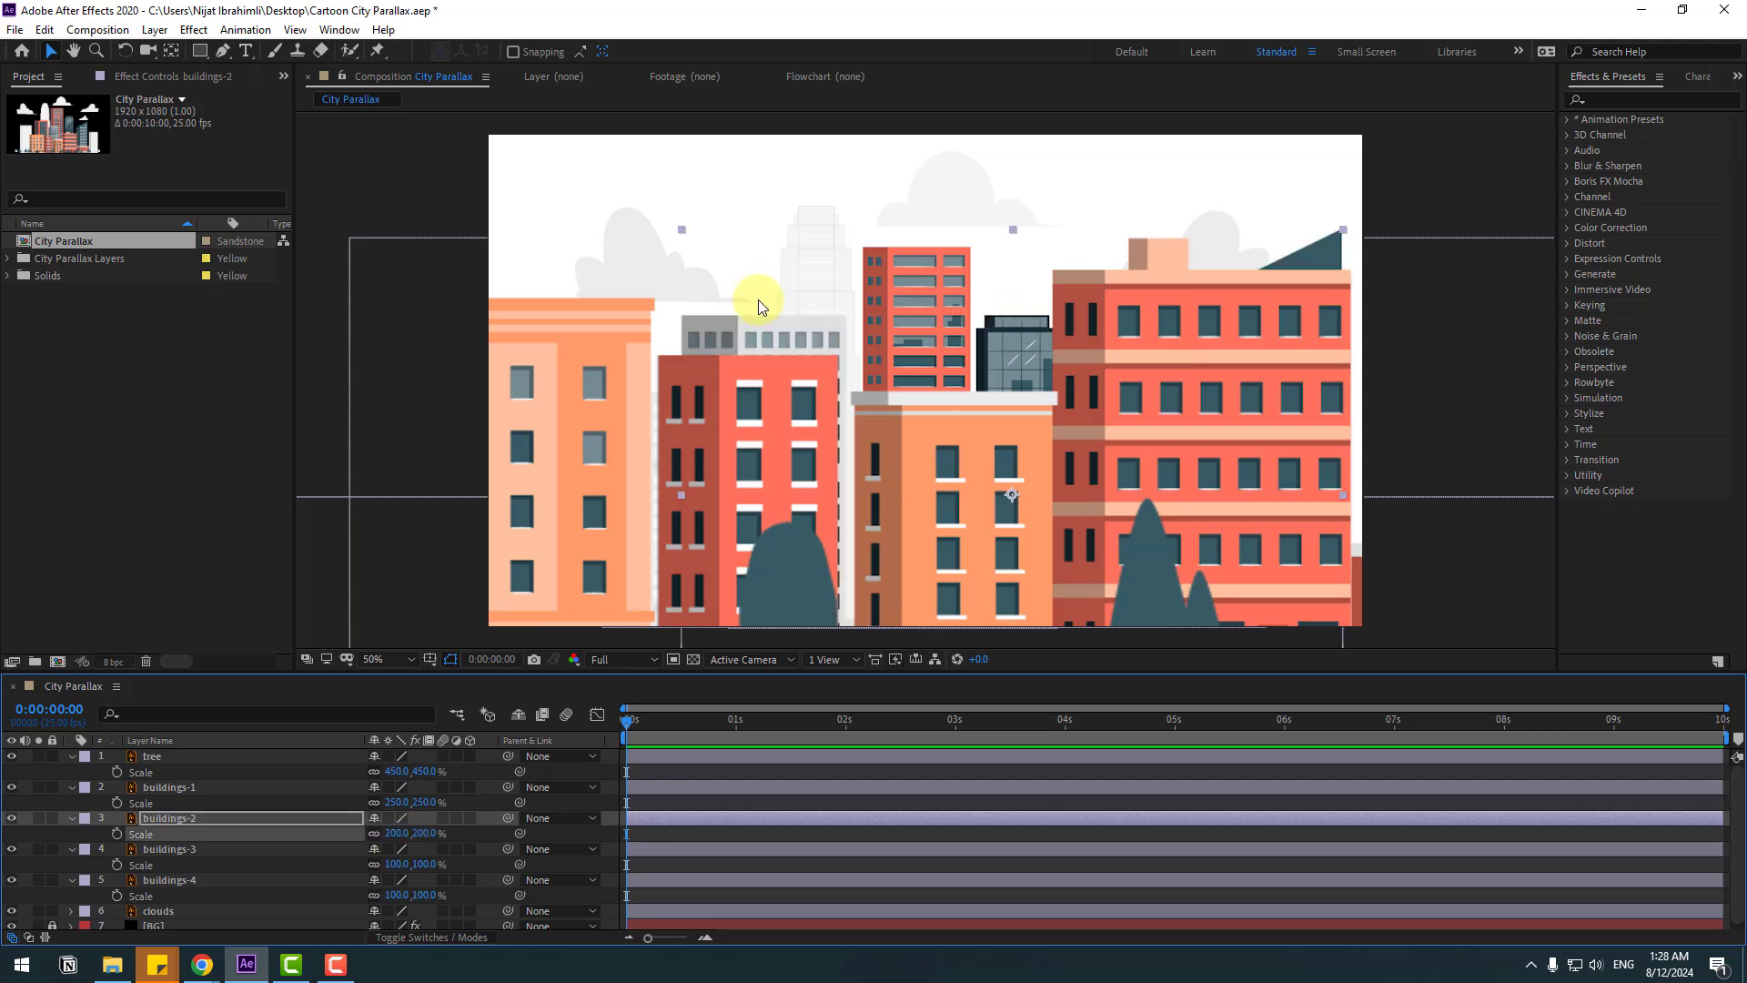
drag(759, 305, 826, 278)
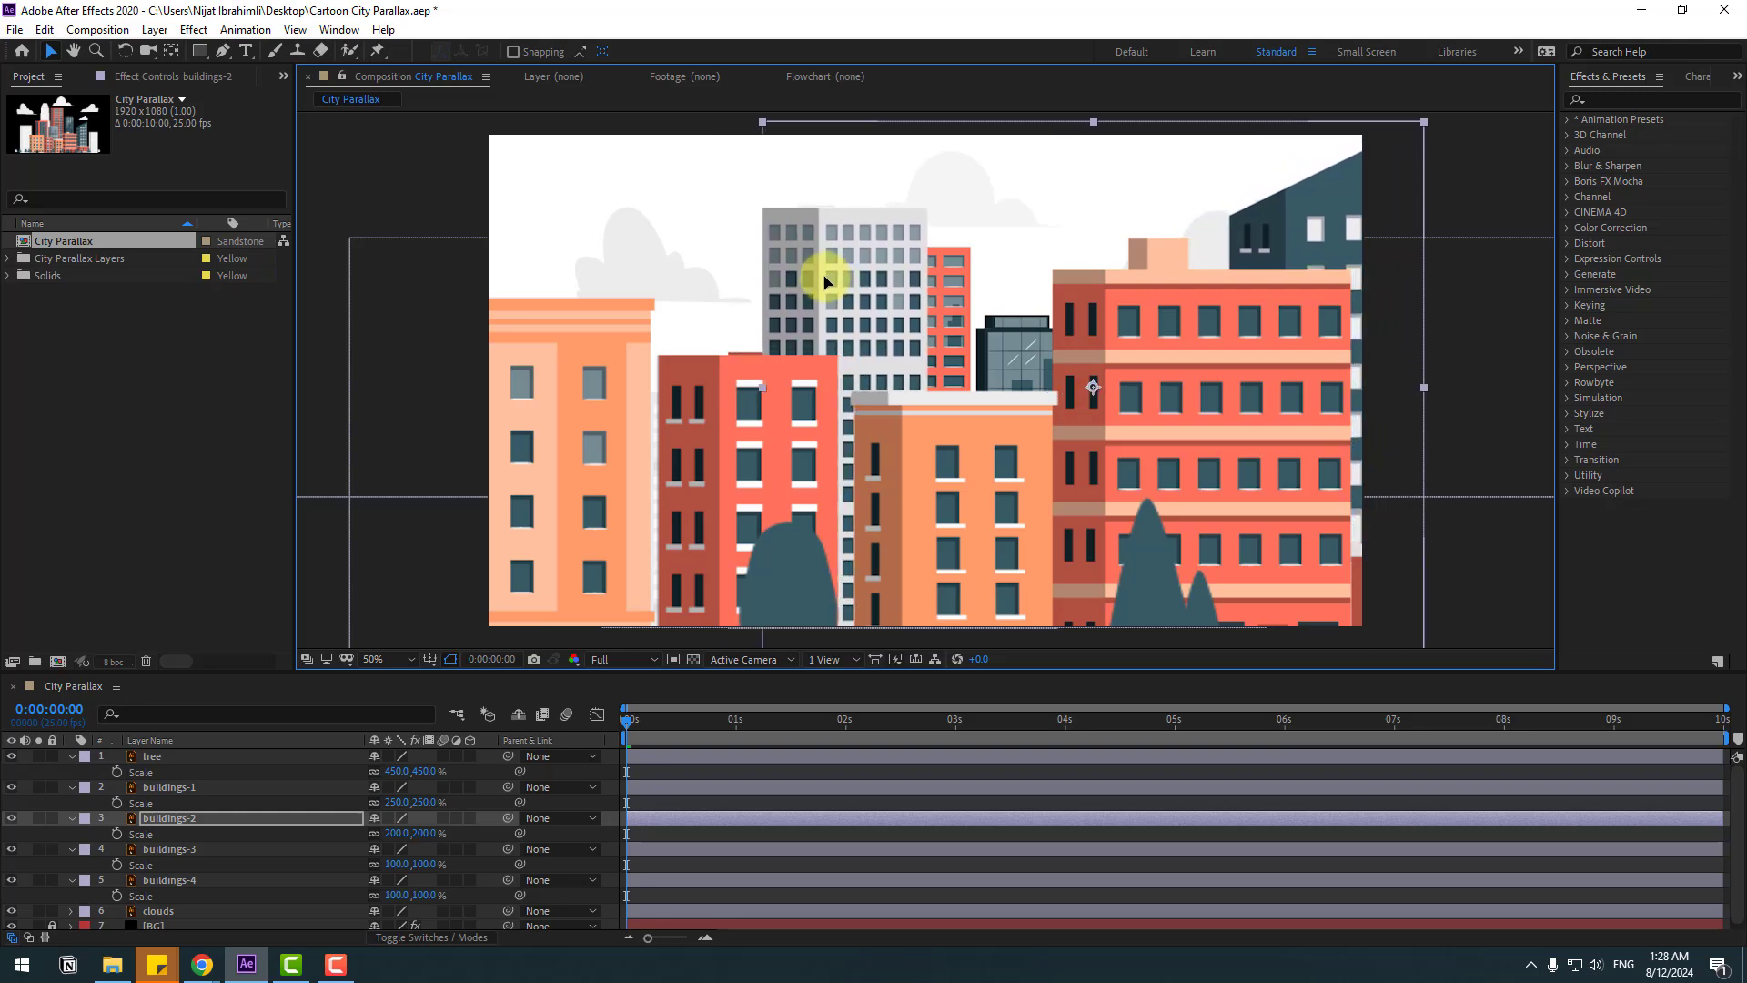
Scale buildings-3 to 150% and nudge it into place
click(177, 851)
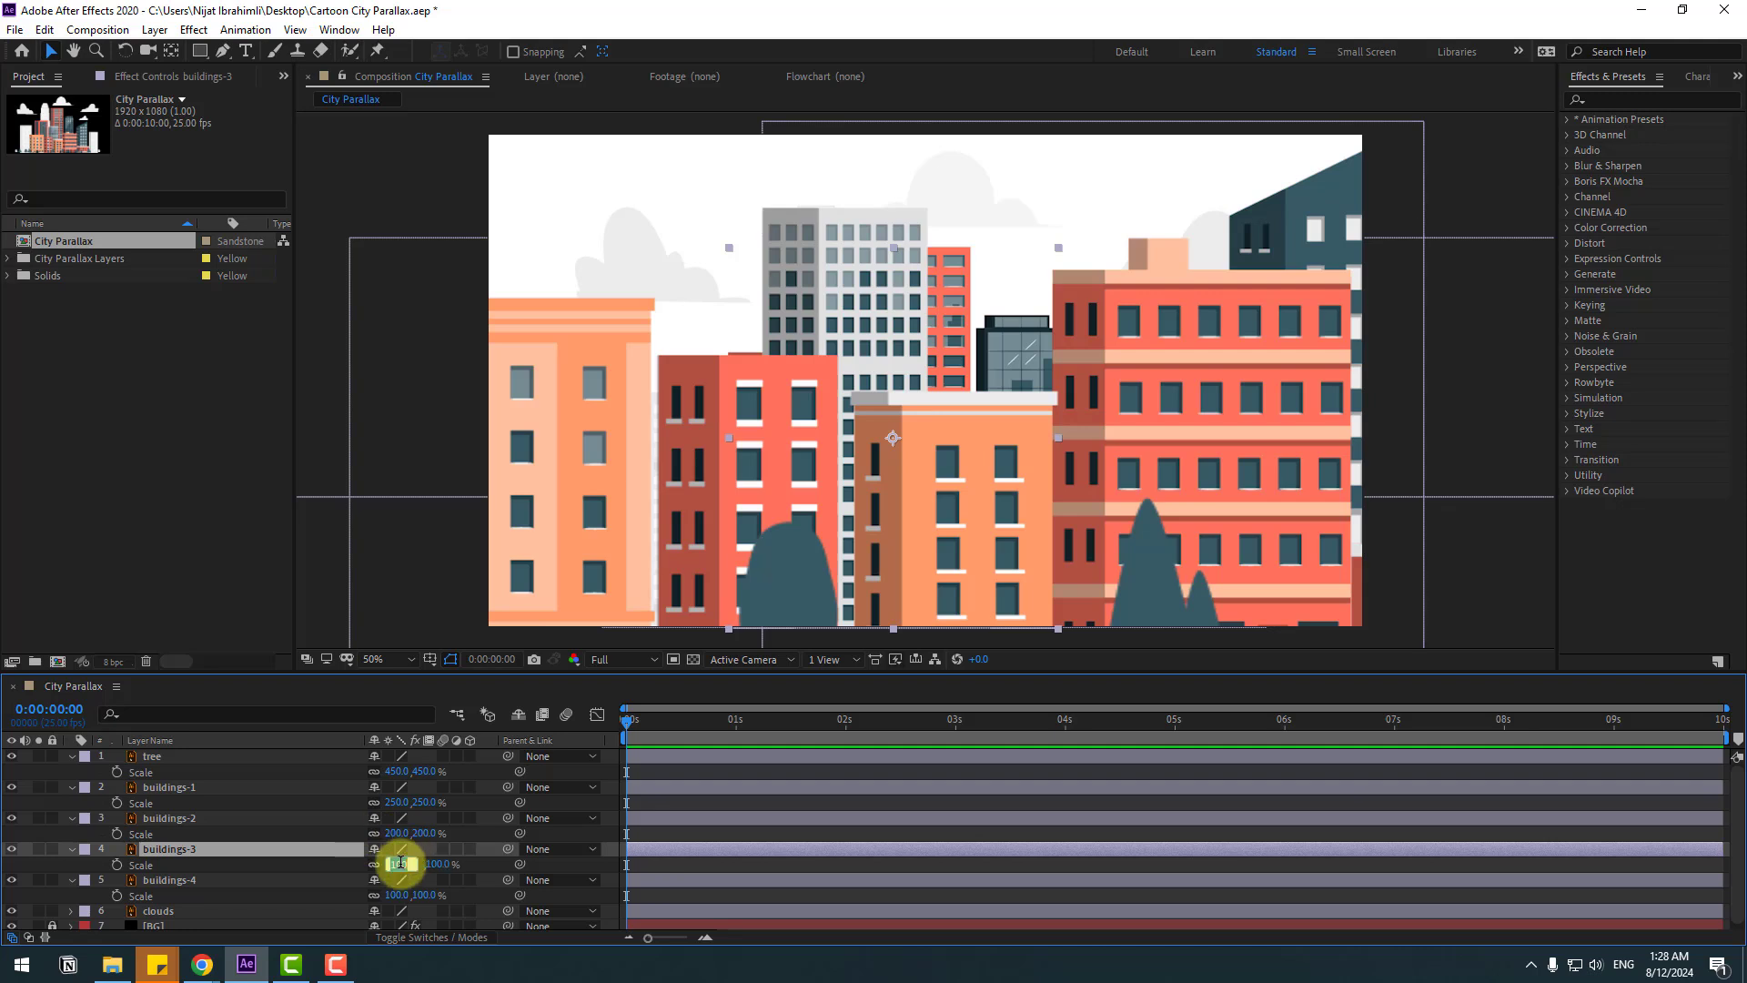
text(150)
key(Return)
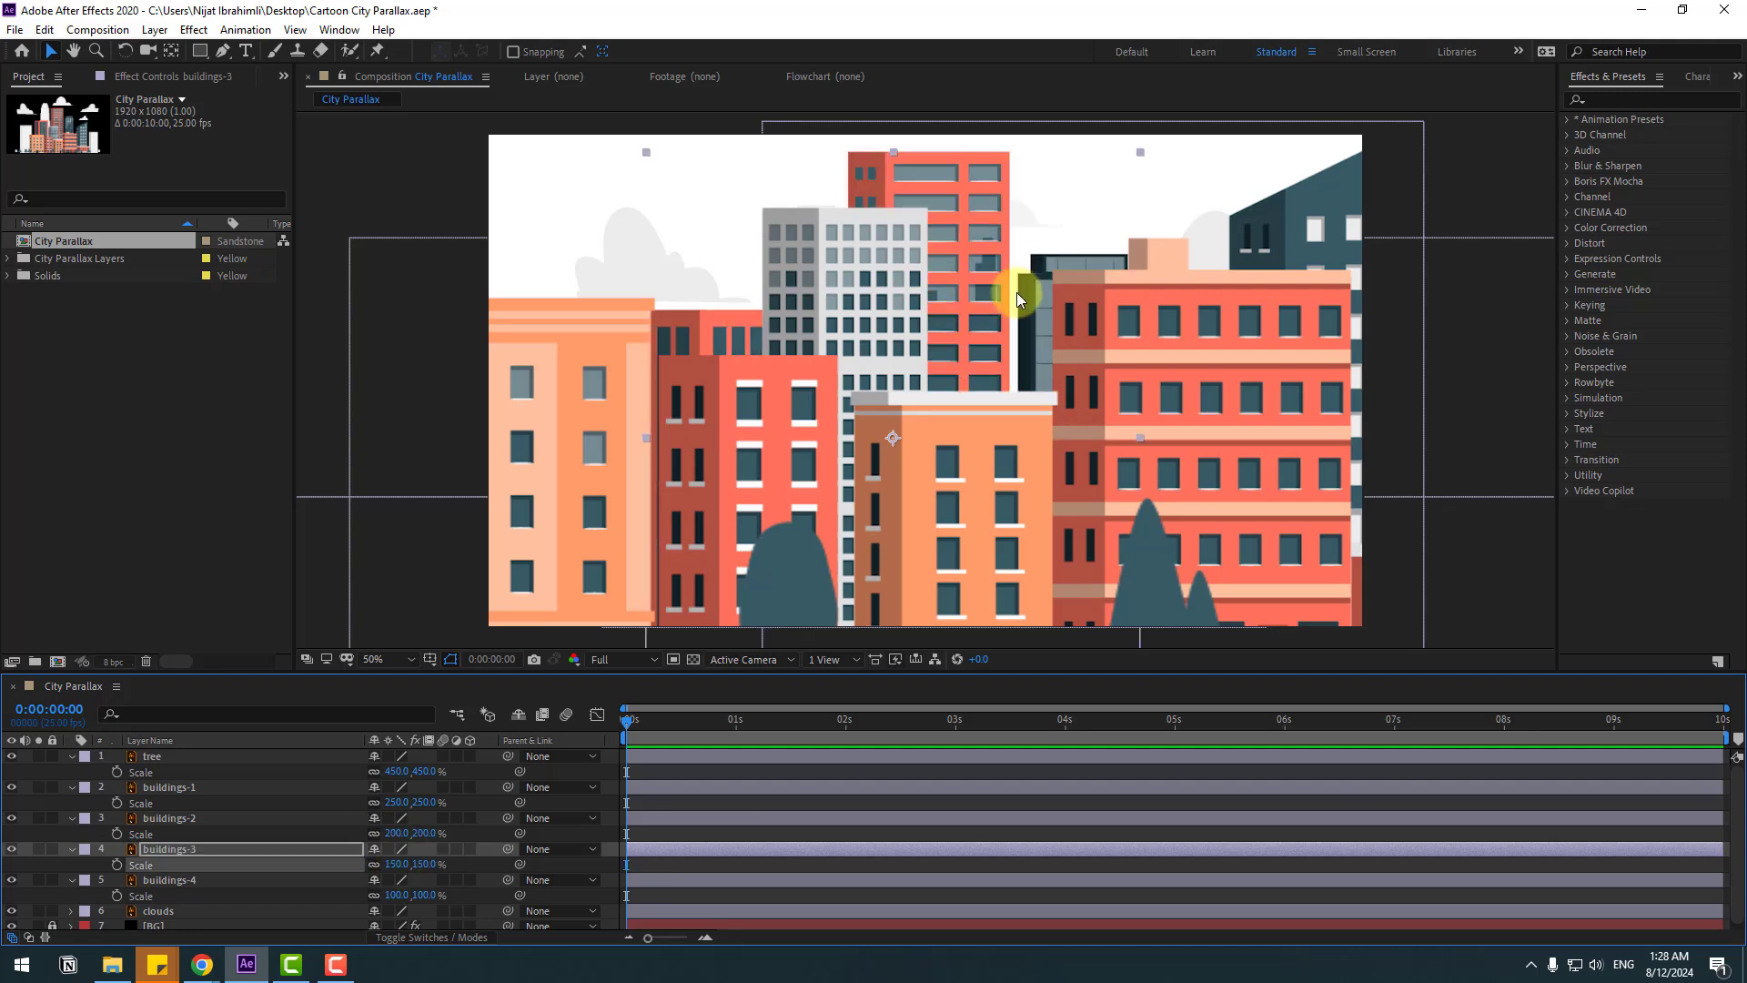
mouse_move(970, 270)
mouse_down()
mouse_move(733, 282)
mouse_move(965, 279)
mouse_up()
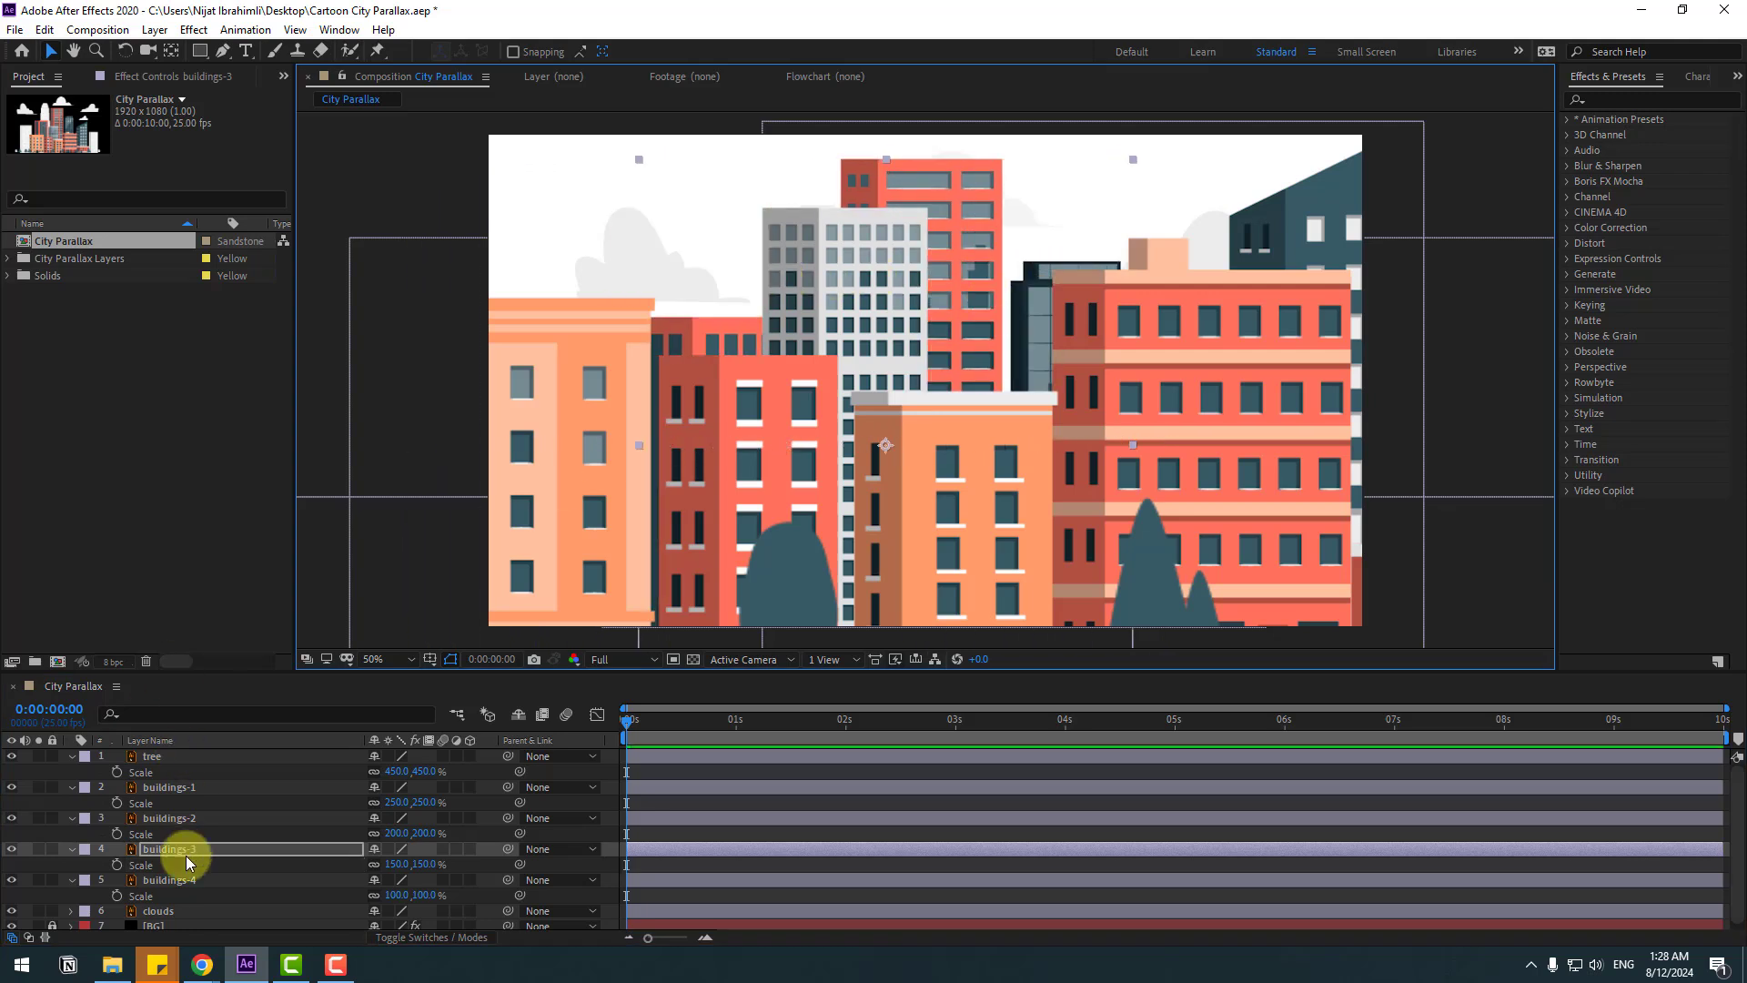
Scale buildings-4 to 140% and shift the grey tower left
click(174, 881)
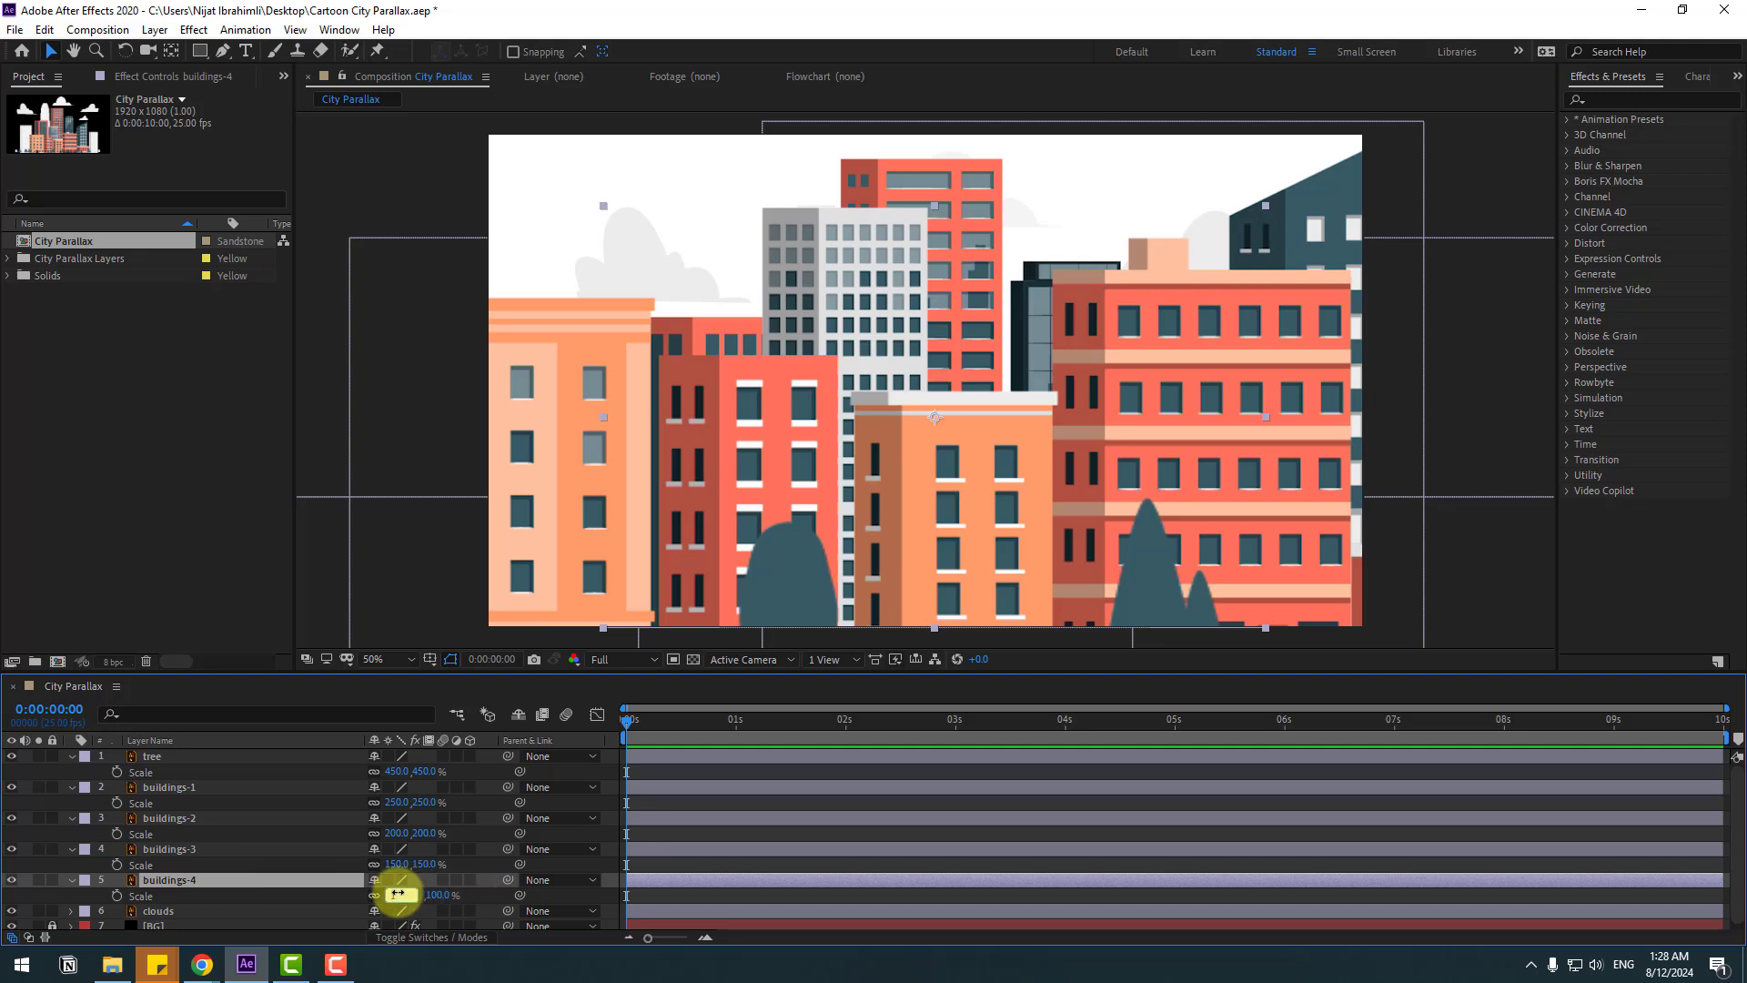
drag(397, 894, 411, 894)
drag(735, 270, 663, 281)
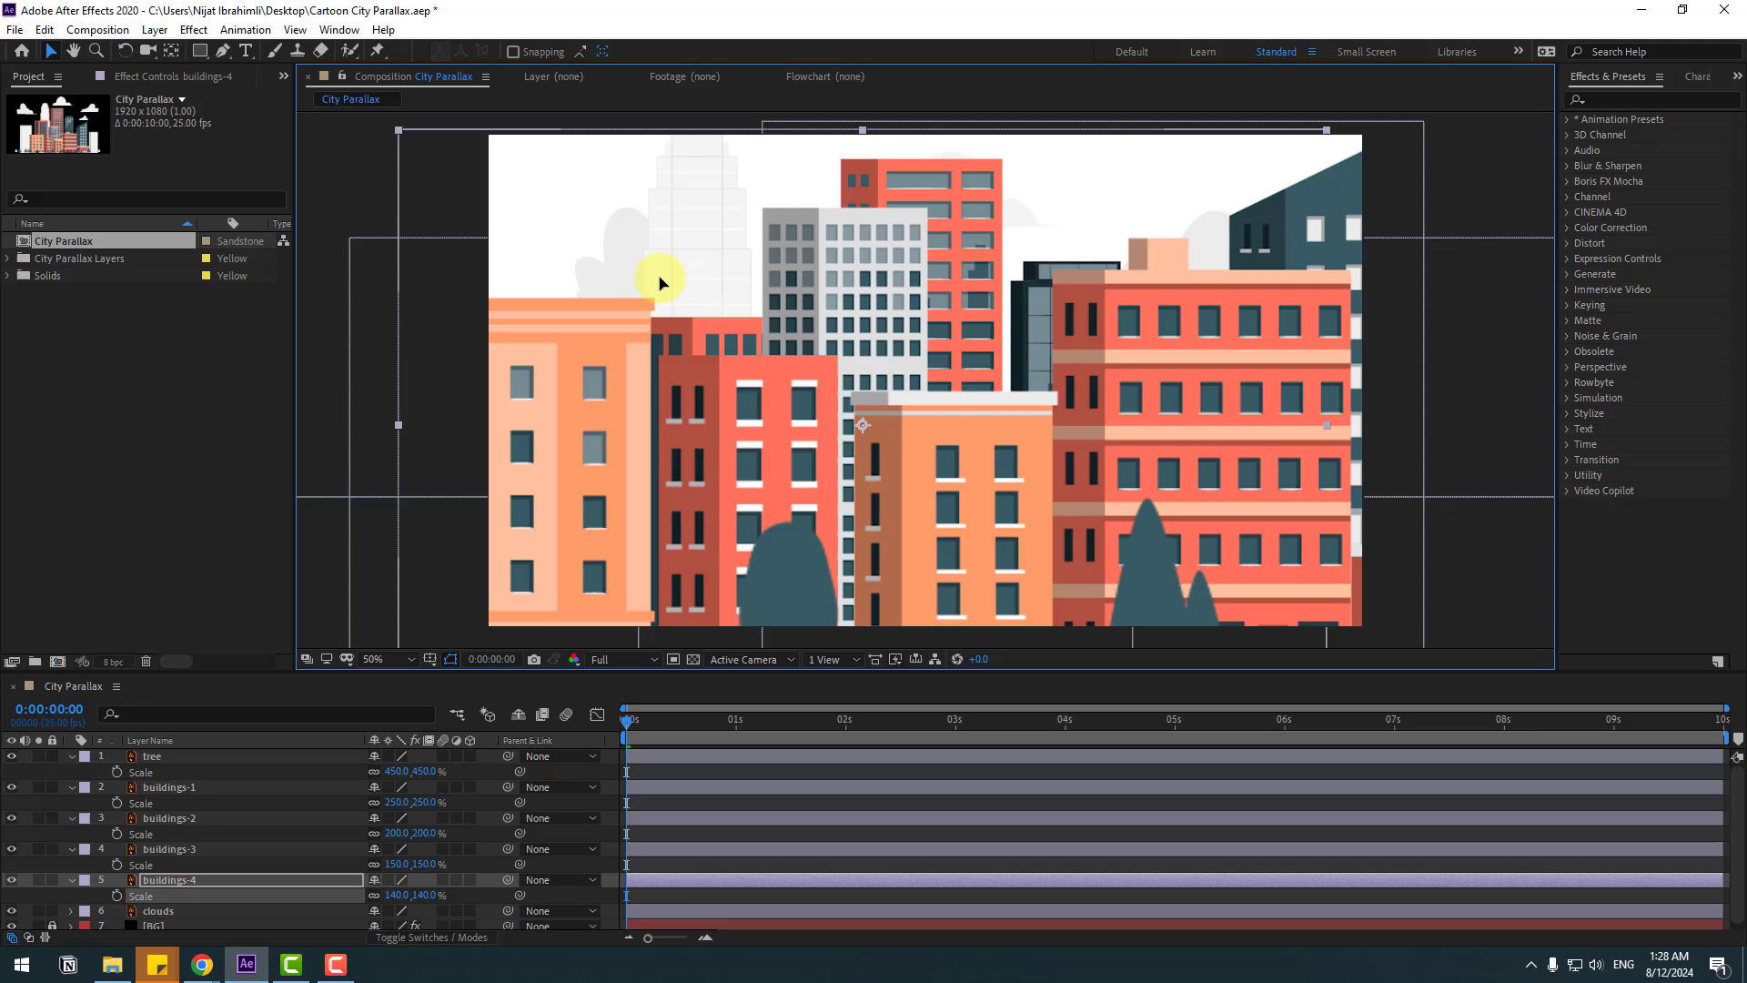
click(169, 787)
Solo buildings-1 and apply CC RepeTile to it, found by searching 'rep'
click(38, 787)
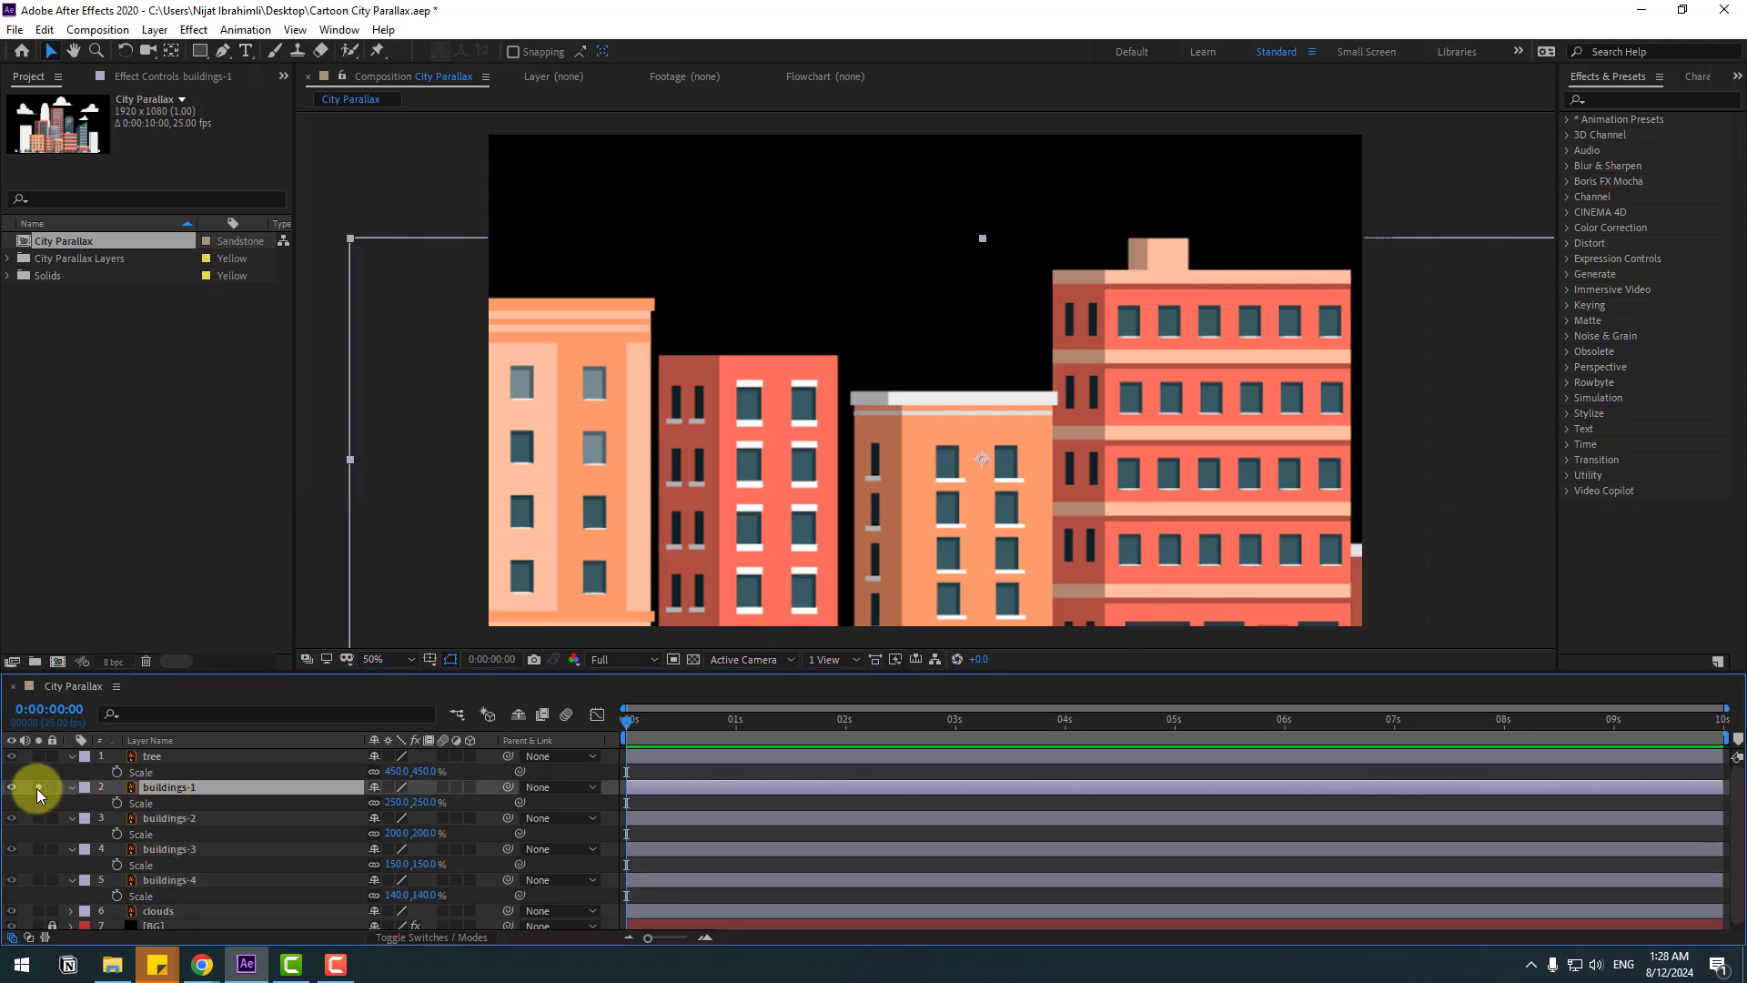
click(1660, 102)
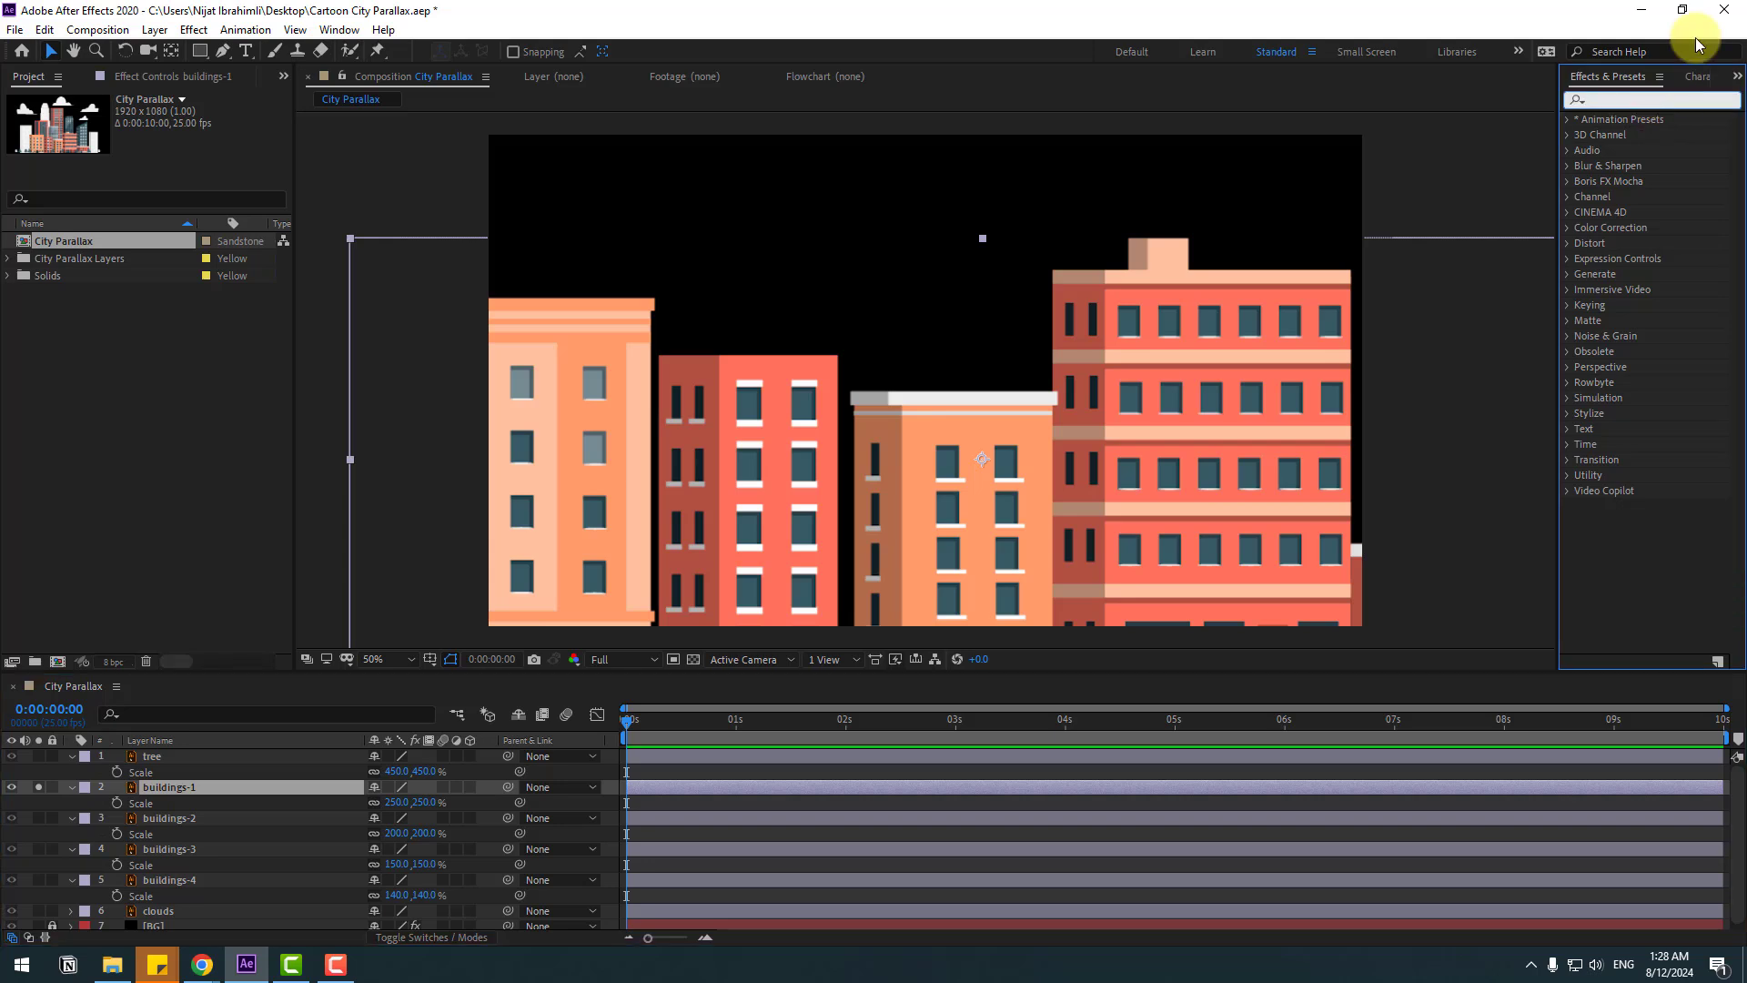
text(rep)
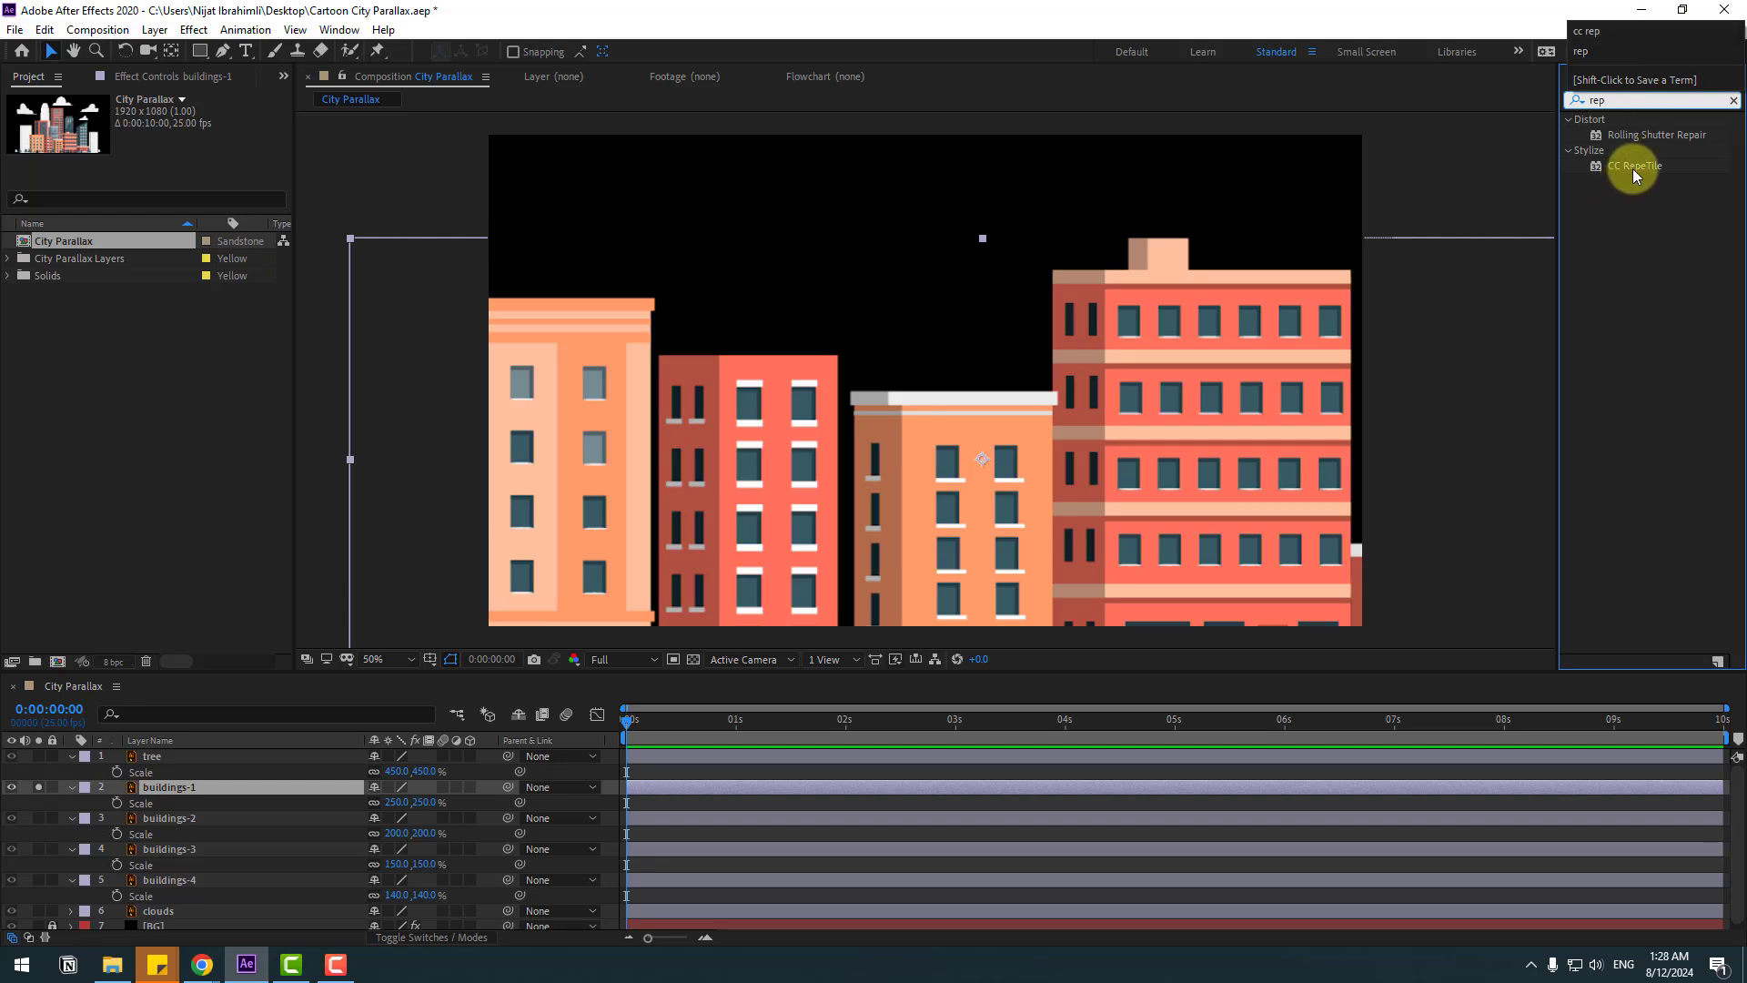
drag(1629, 166, 171, 782)
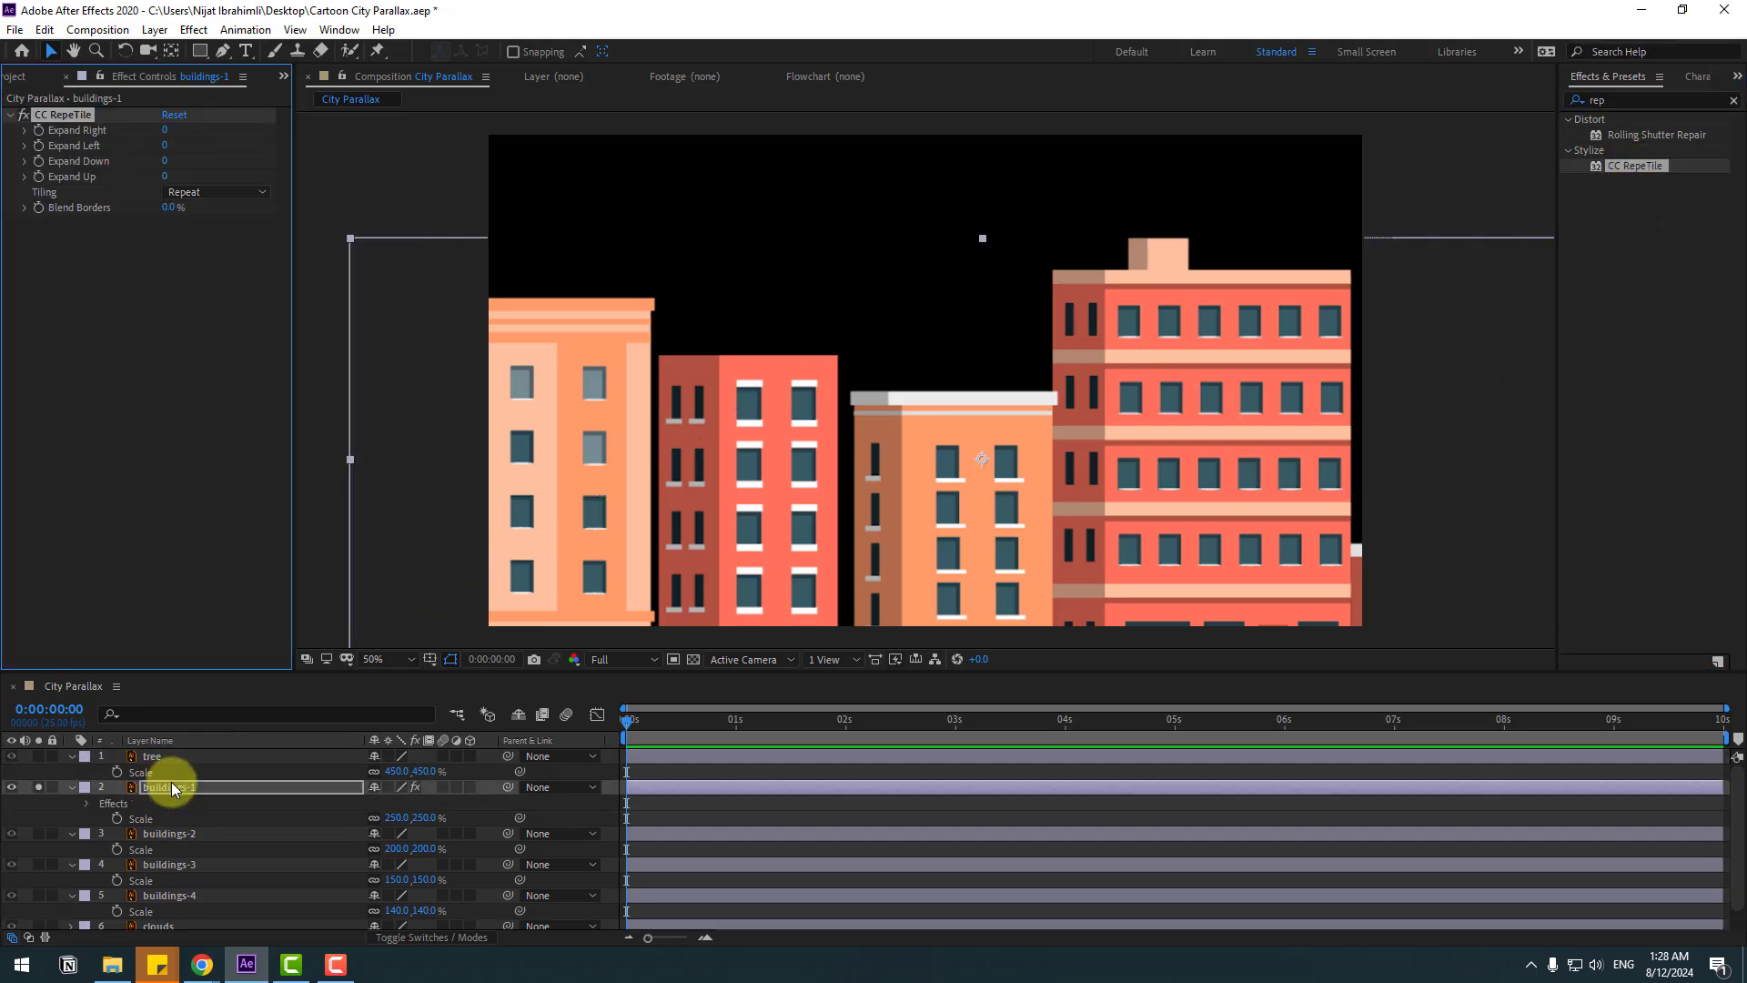
Set CC RepeTile's Expand Left to 1000 and copy the effect
click(166, 146)
text(1000)
key(Return)
key(ctrl+c)
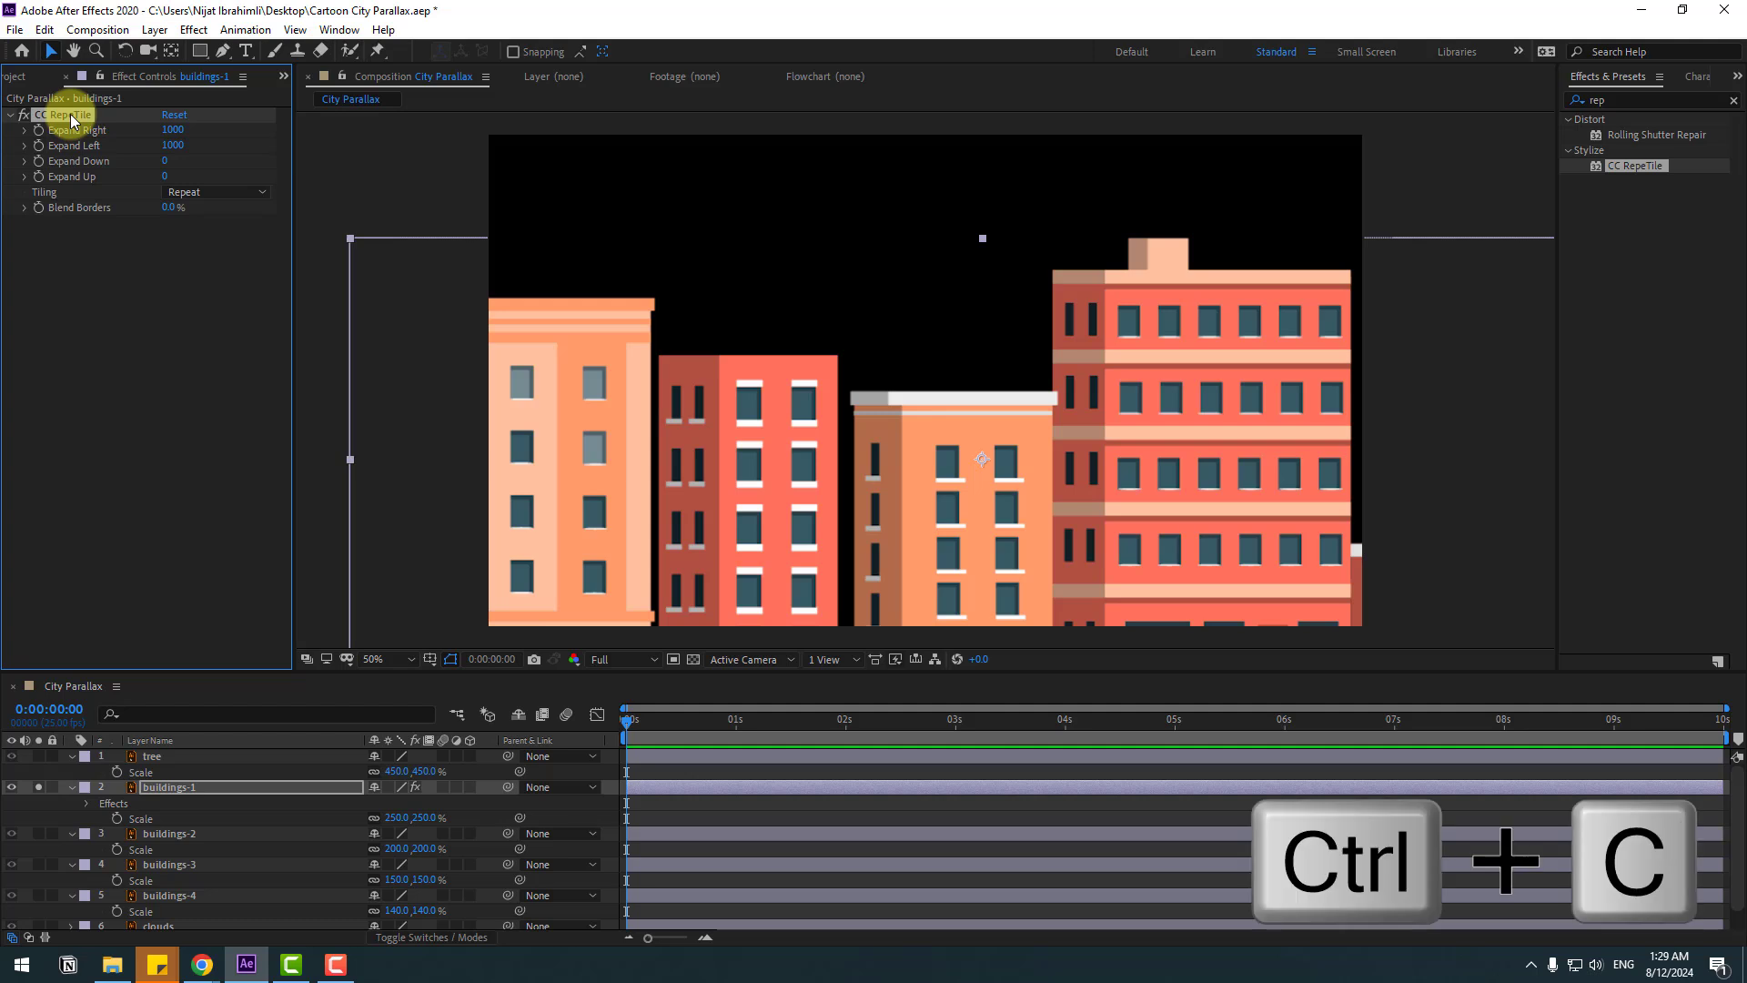
Unsolo buildings-1 and paste CC RepeTile onto buildings-2, -3 and -4
click(41, 787)
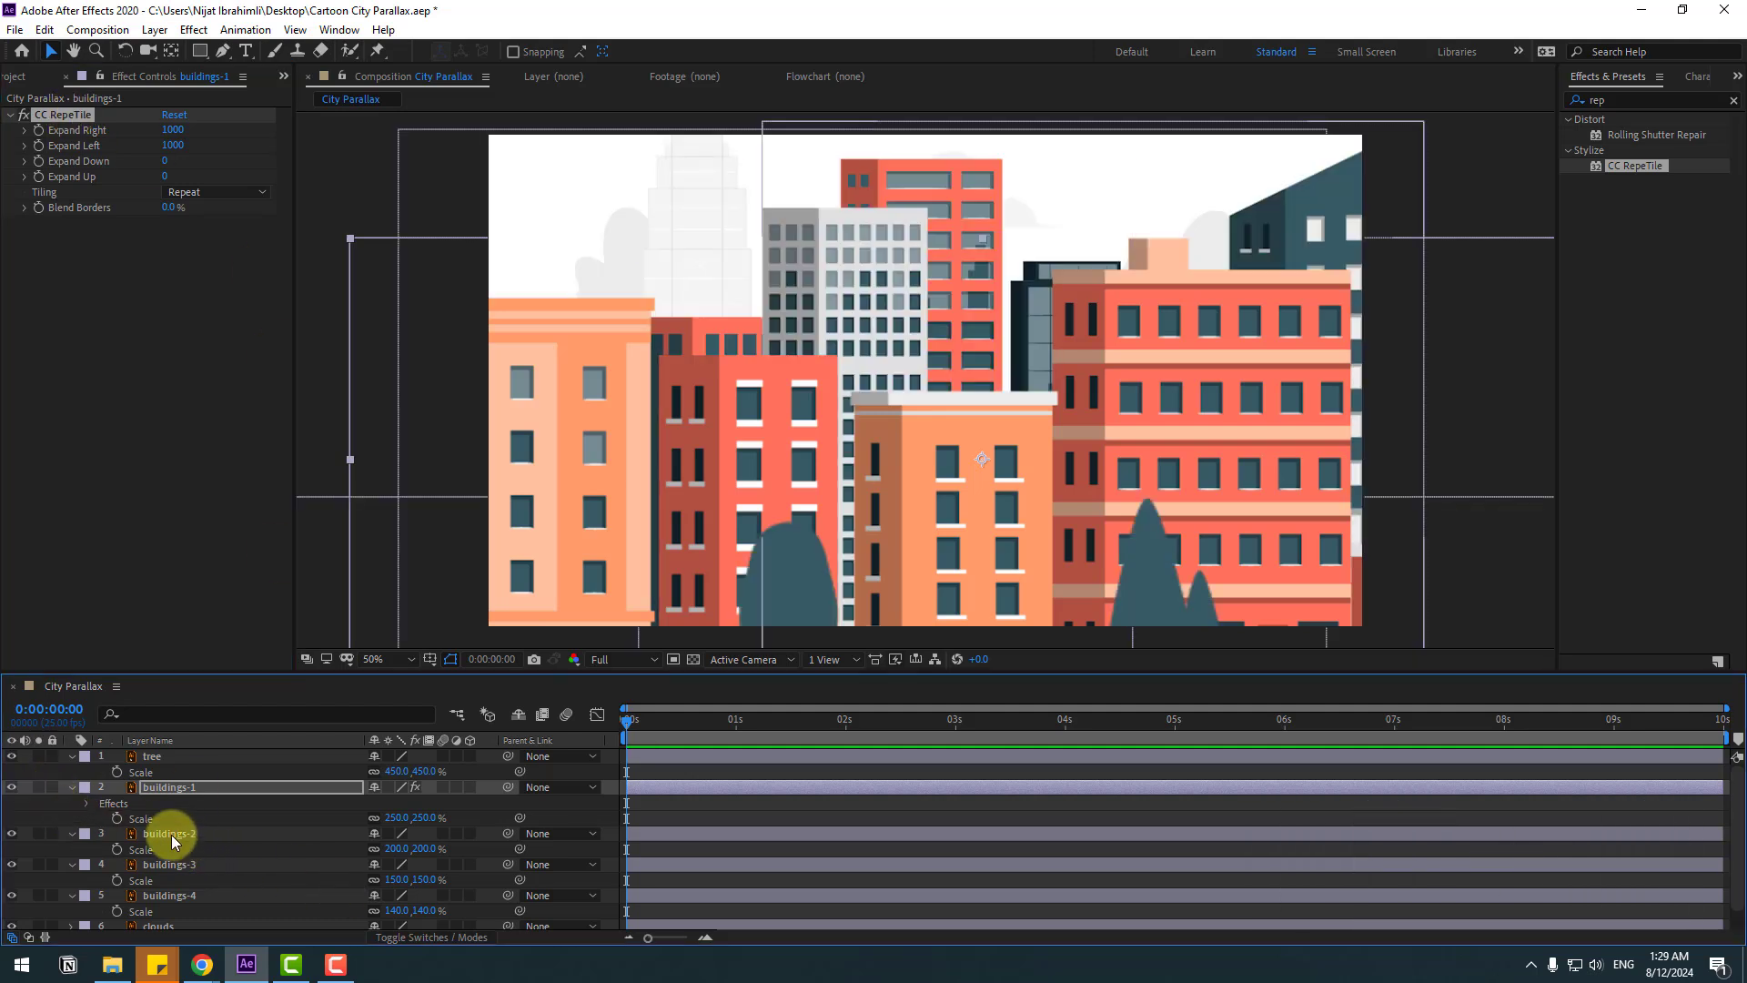
click(172, 834)
ctrl+click(172, 865)
ctrl+click(169, 894)
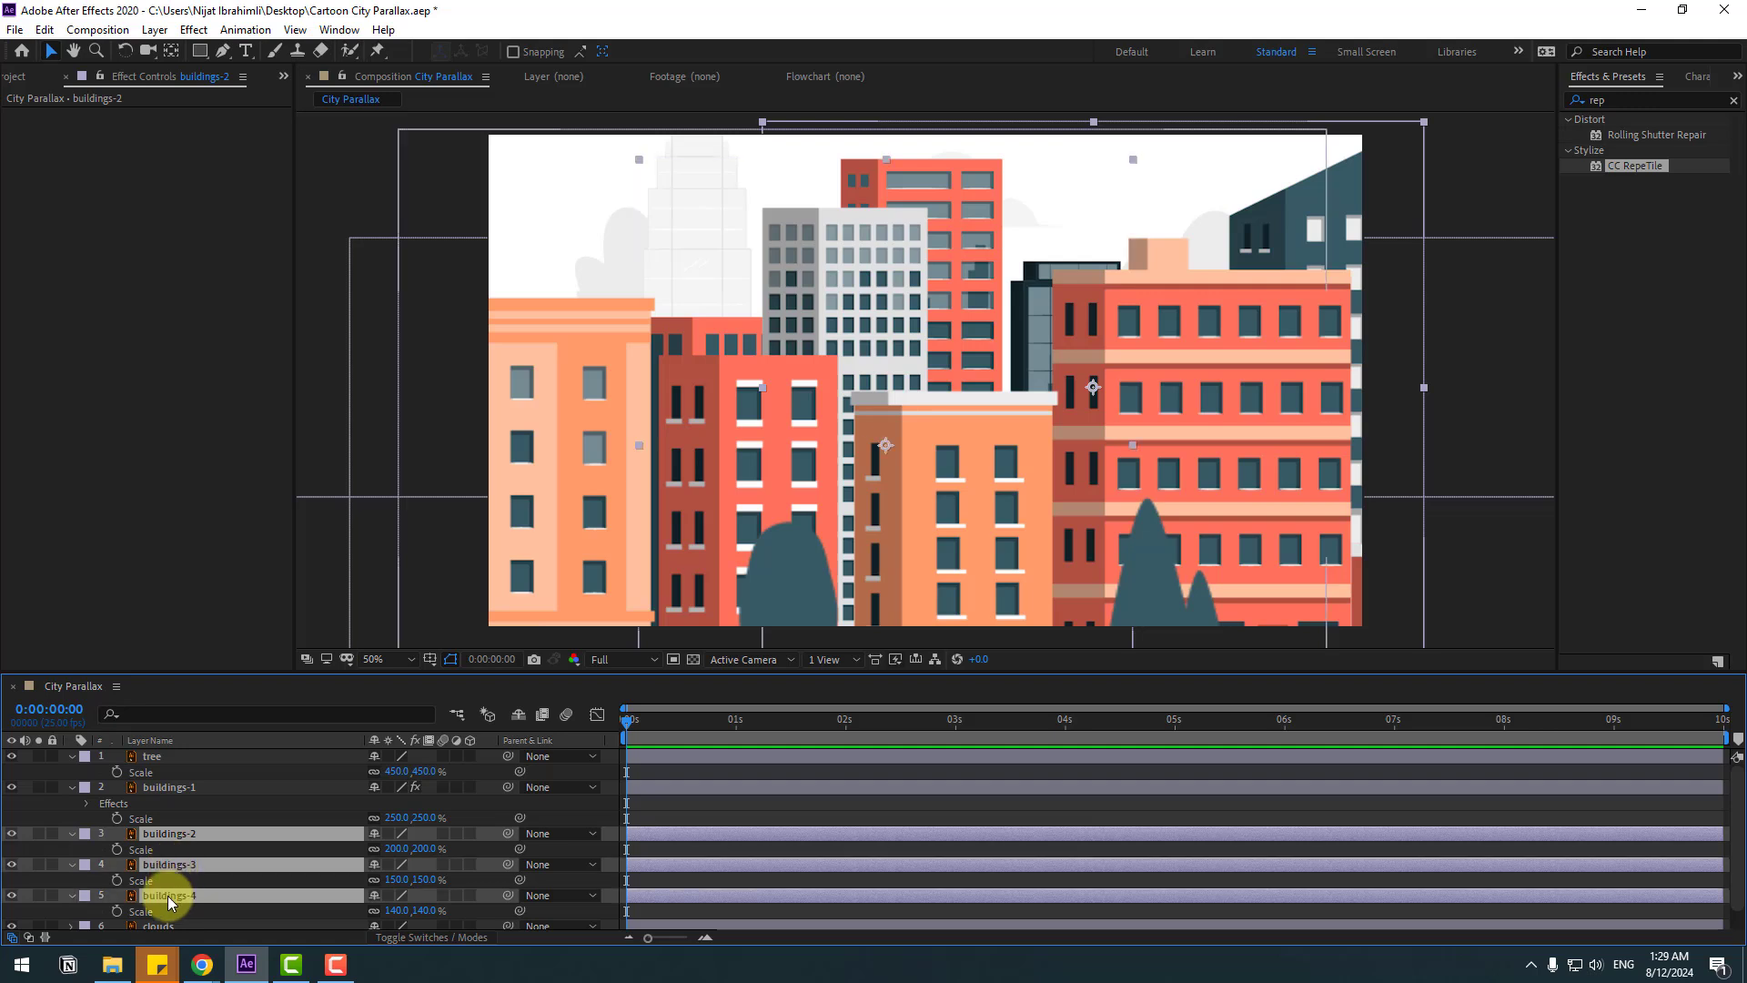
scroll(232, 877, down, 1)
key(ctrl+v)
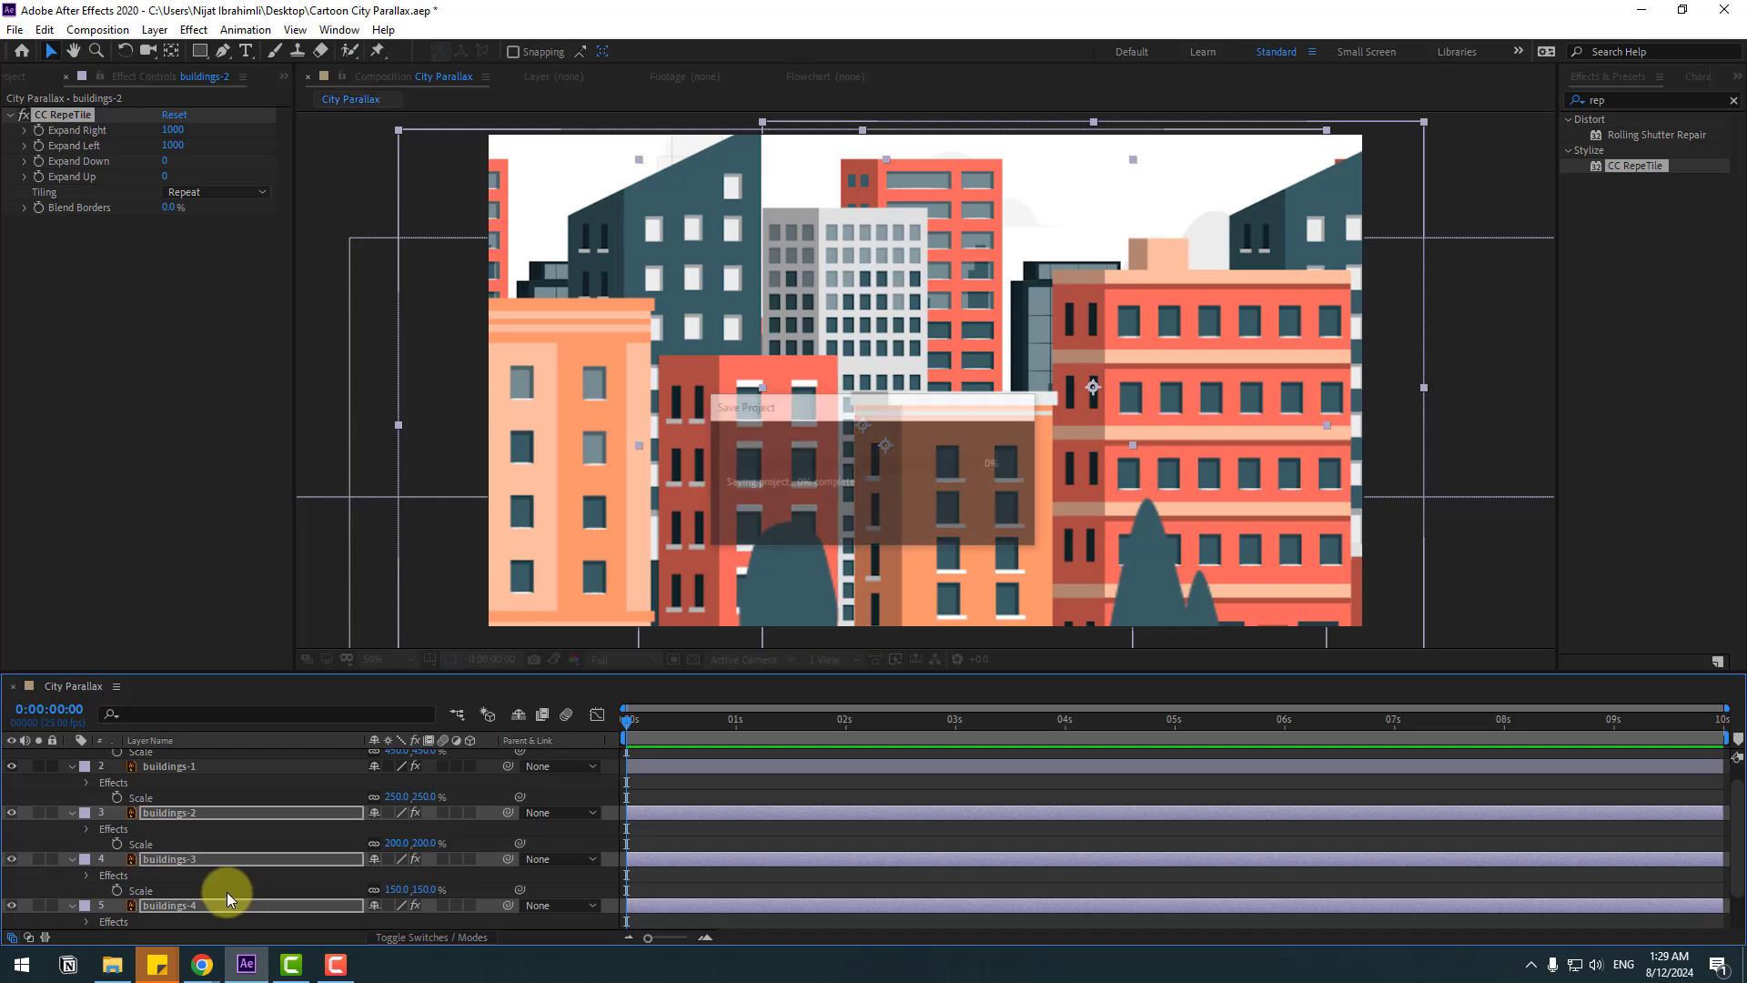
scroll(224, 890, up, 1)
scroll(155, 898, down, 1)
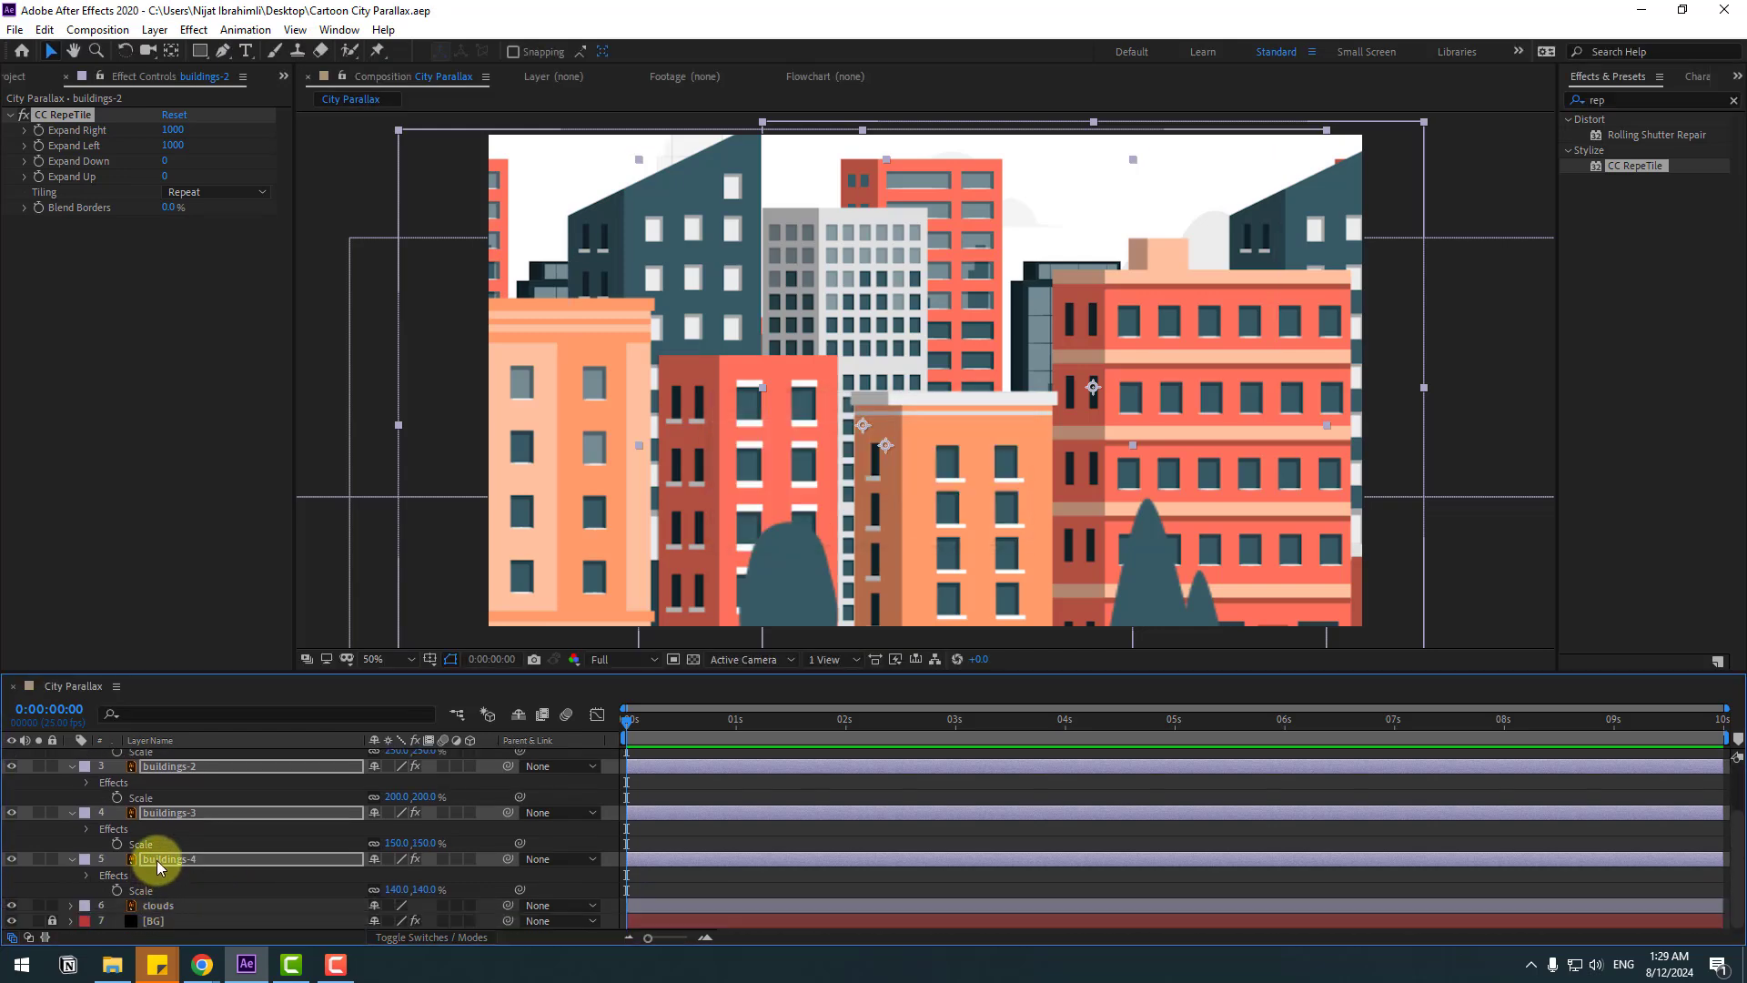
Select the tree and all four building layers and reveal only their Anchor Point
scroll(173, 850, up, 1)
ctrl+click(157, 788)
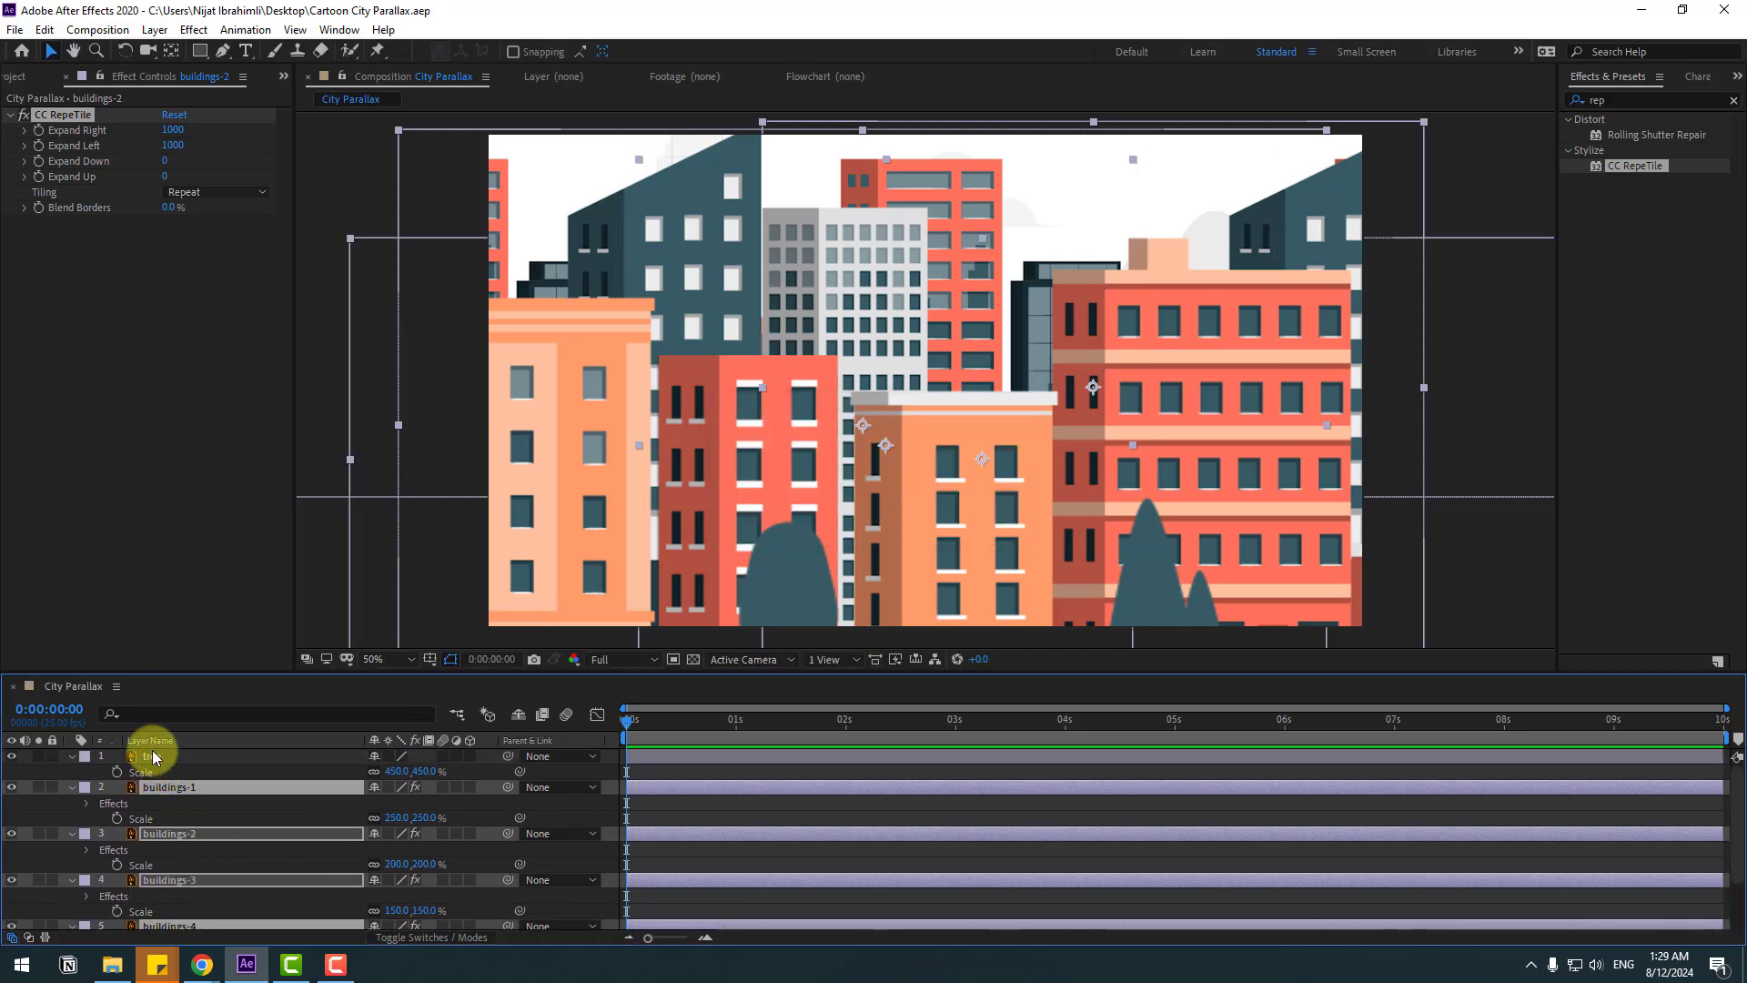
ctrl+click(155, 758)
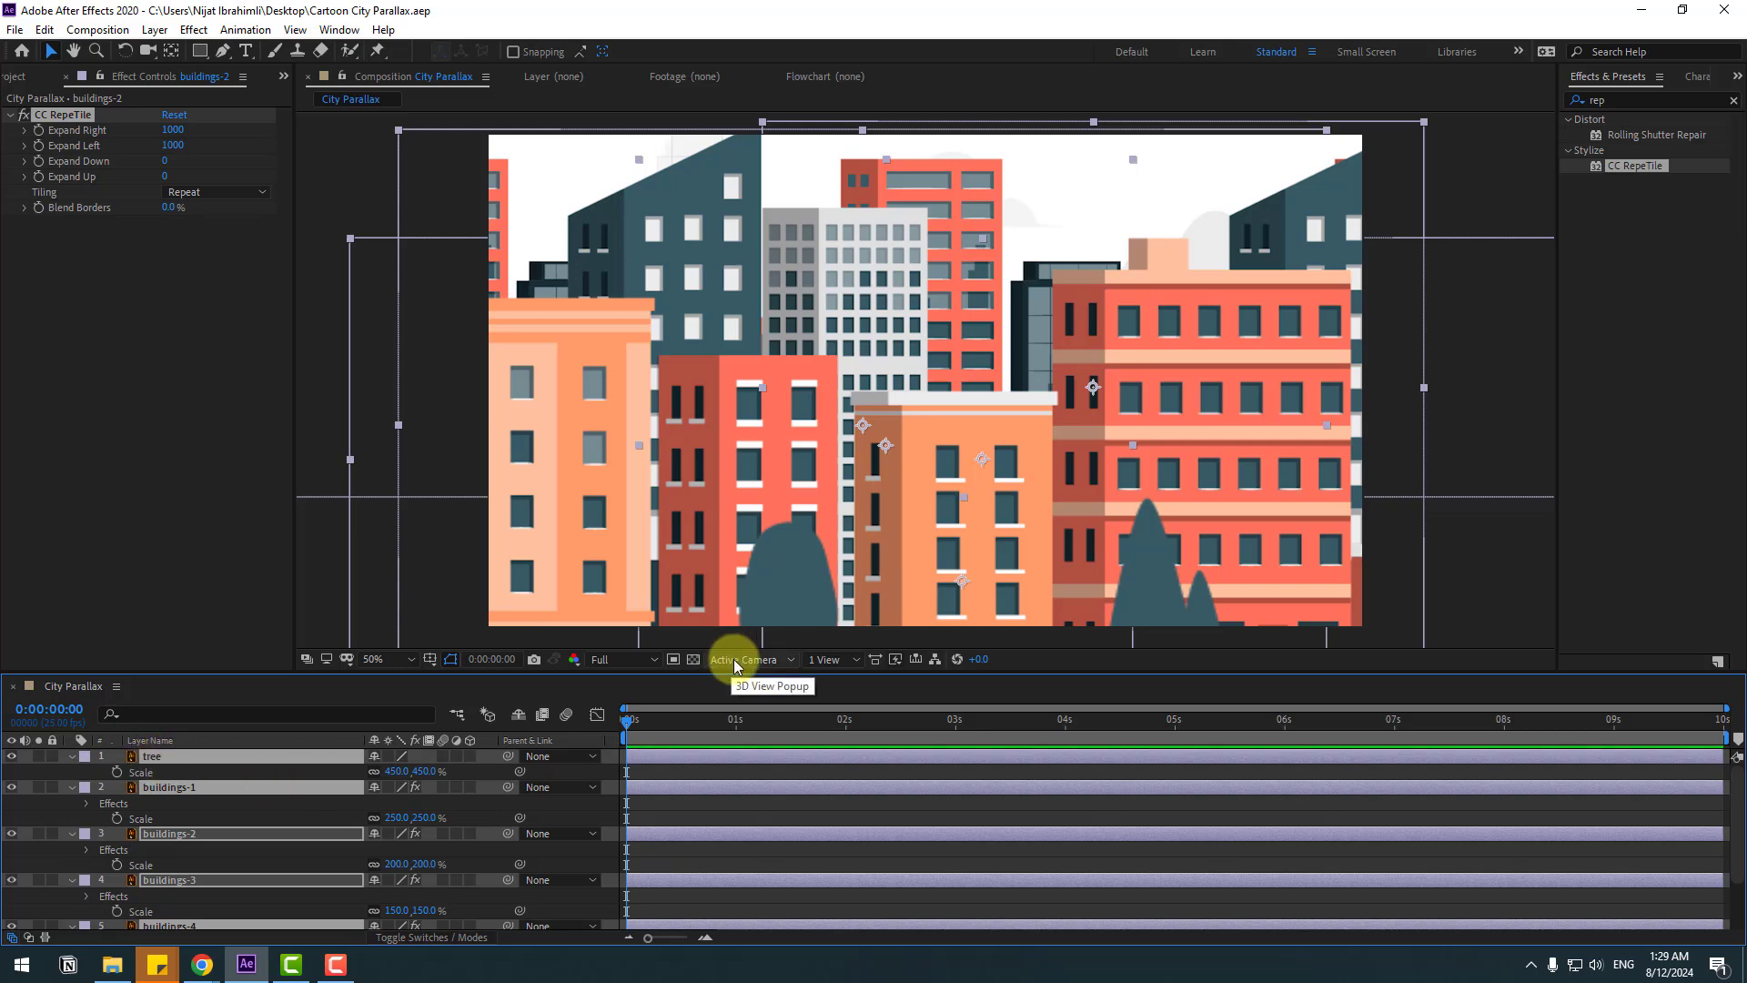
key(a)
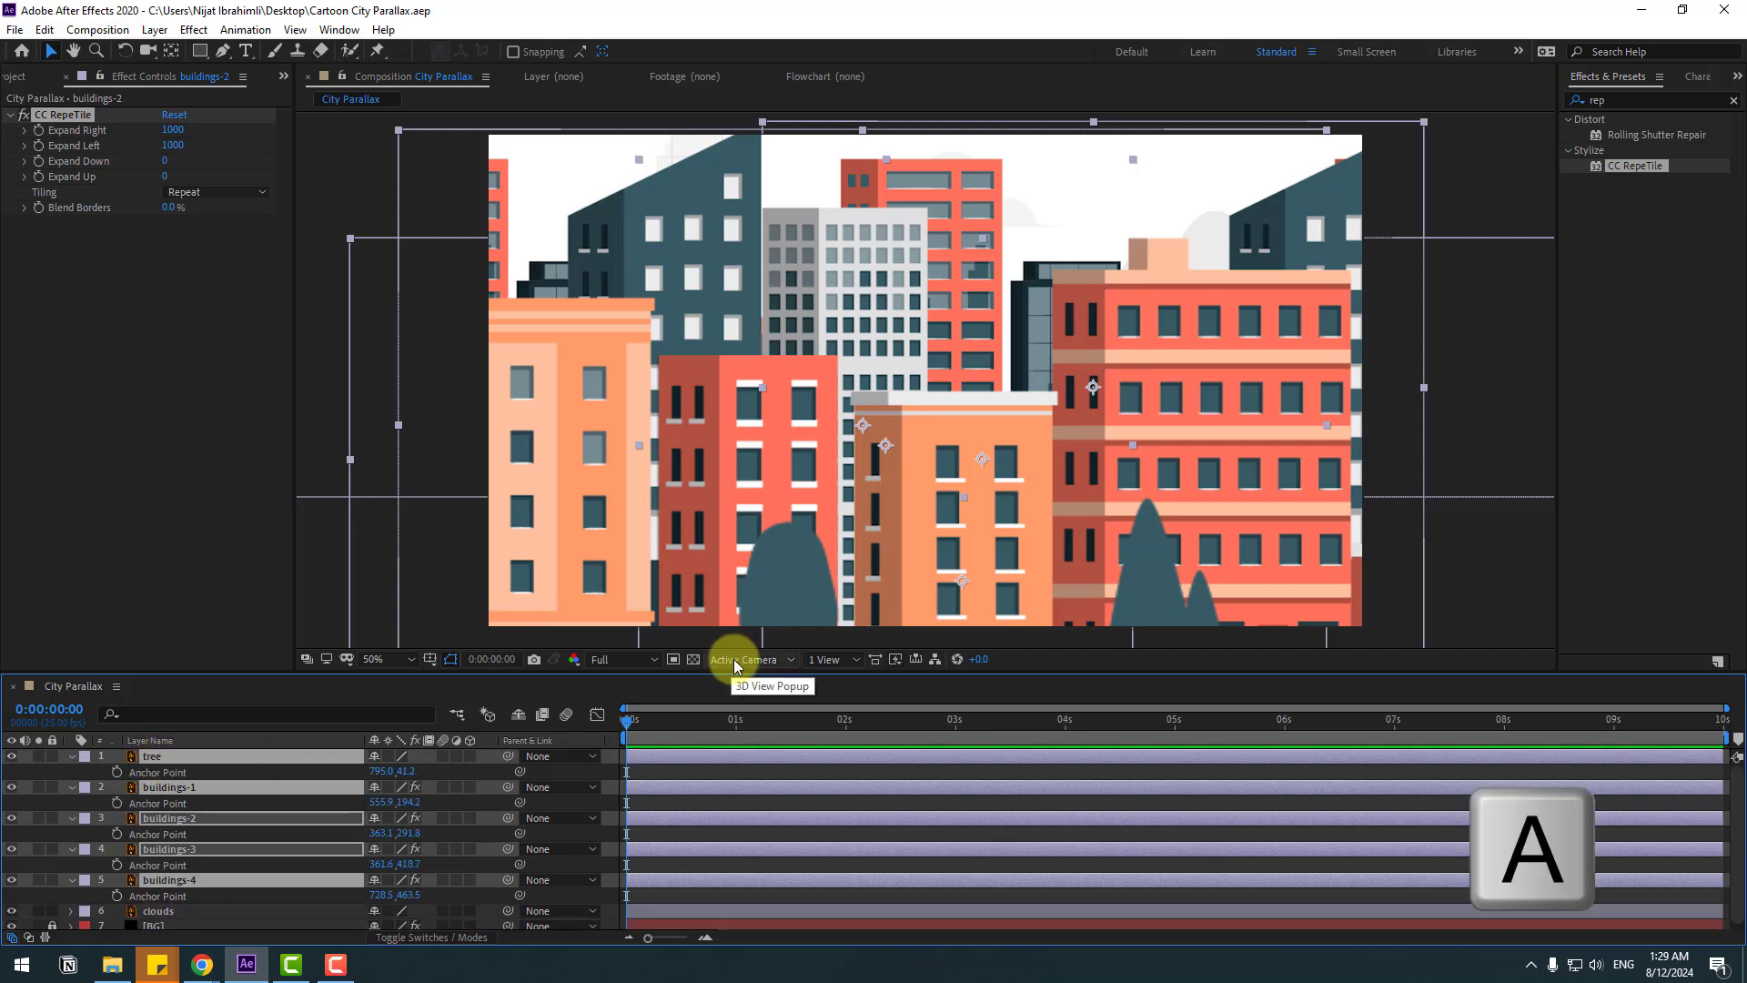
Keyframe the anchor points, raise their X values at the last frame, and preview the pan
click(117, 773)
click(732, 719)
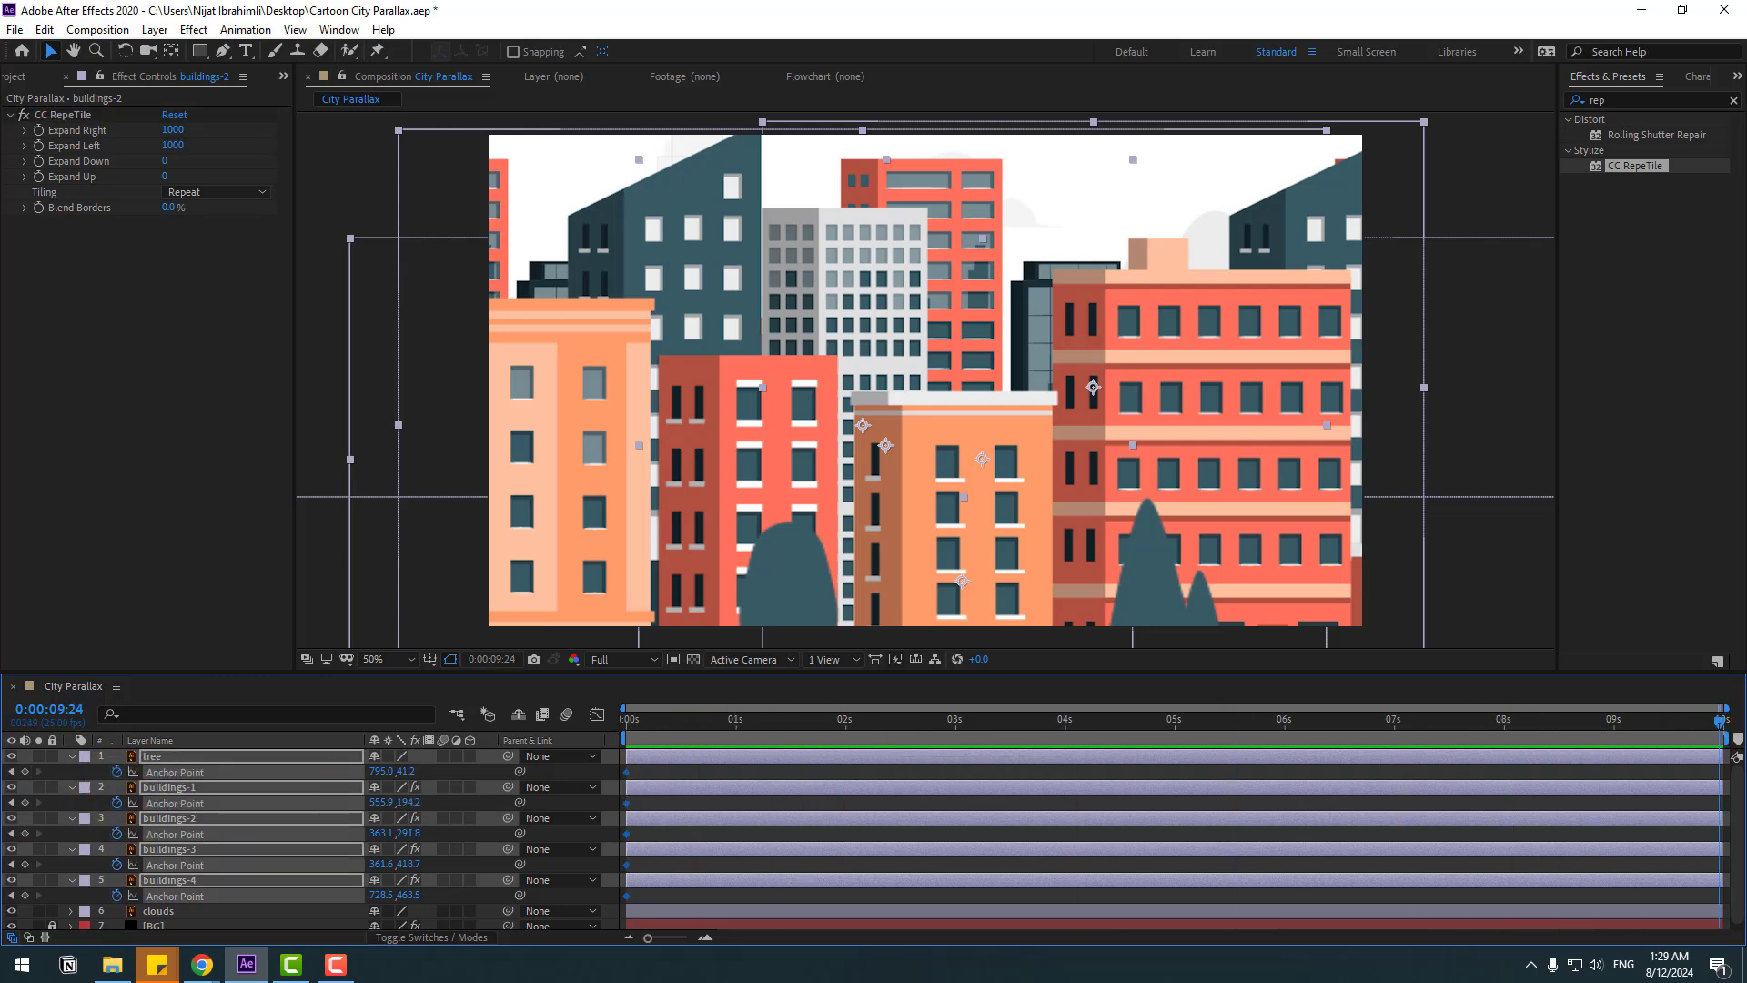
drag(382, 771, 1269, 711)
key(space)
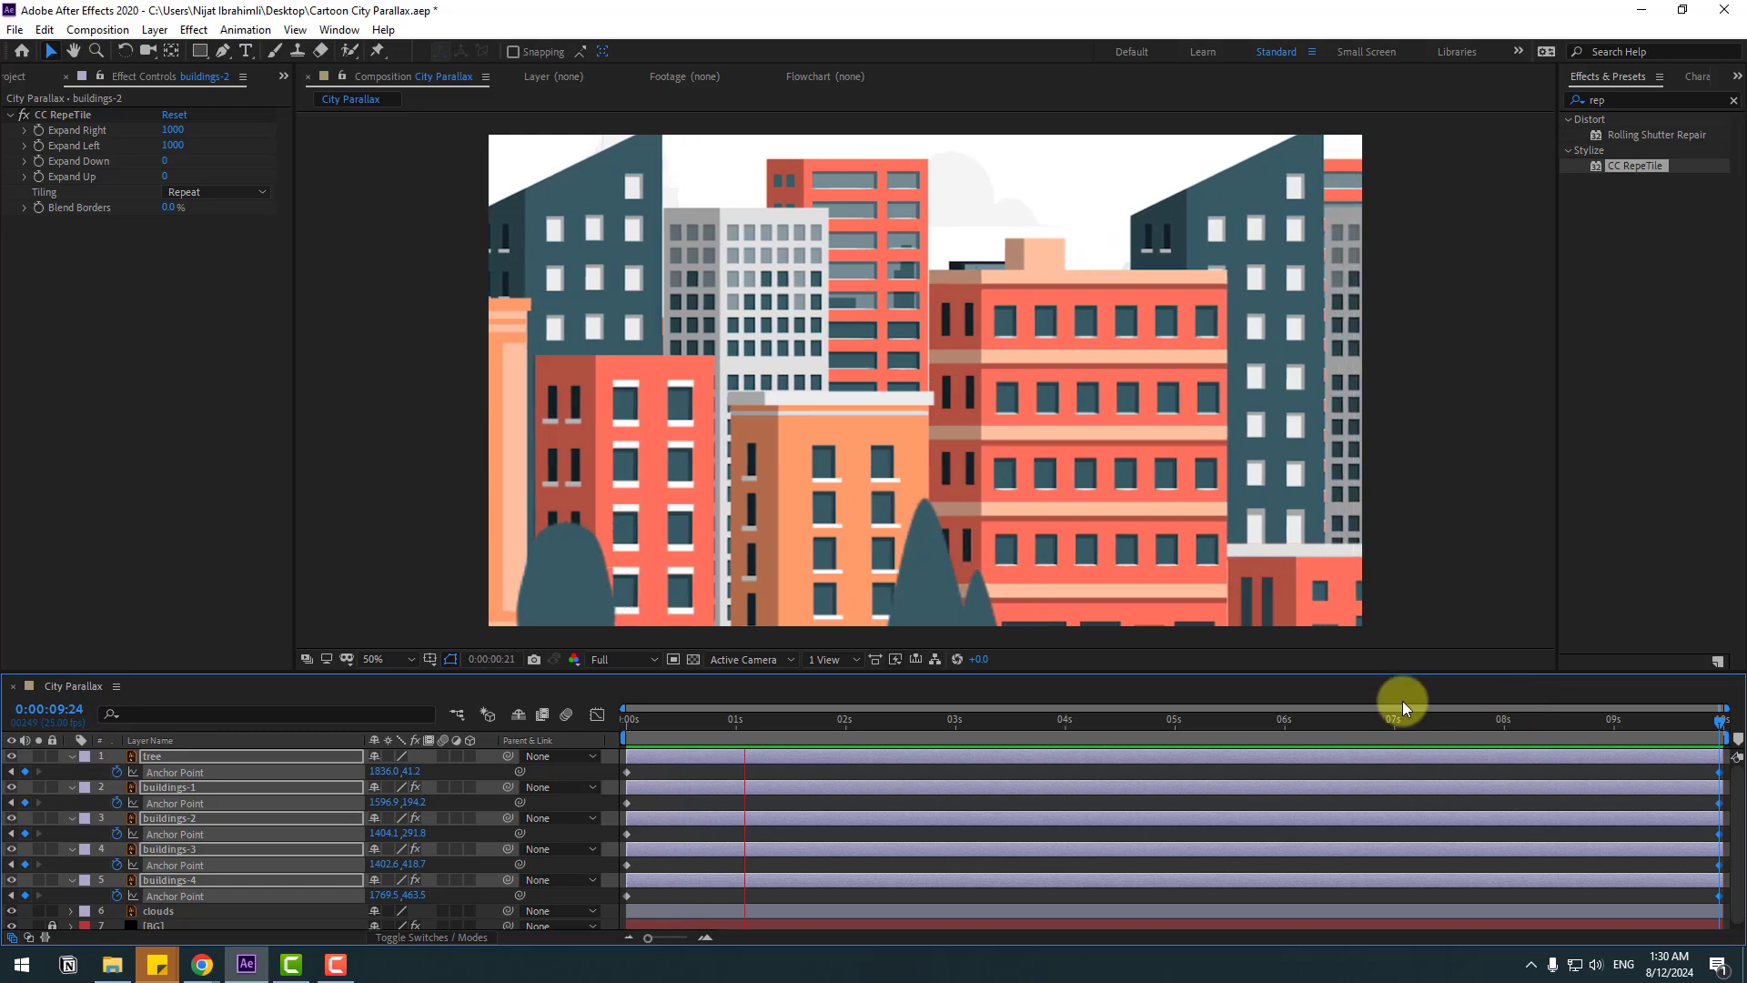
key(space)
Lower the anchor X values at 0 s for a wider pan and preview again
drag(1410, 725, 600, 899)
drag(390, 779, 3, 766)
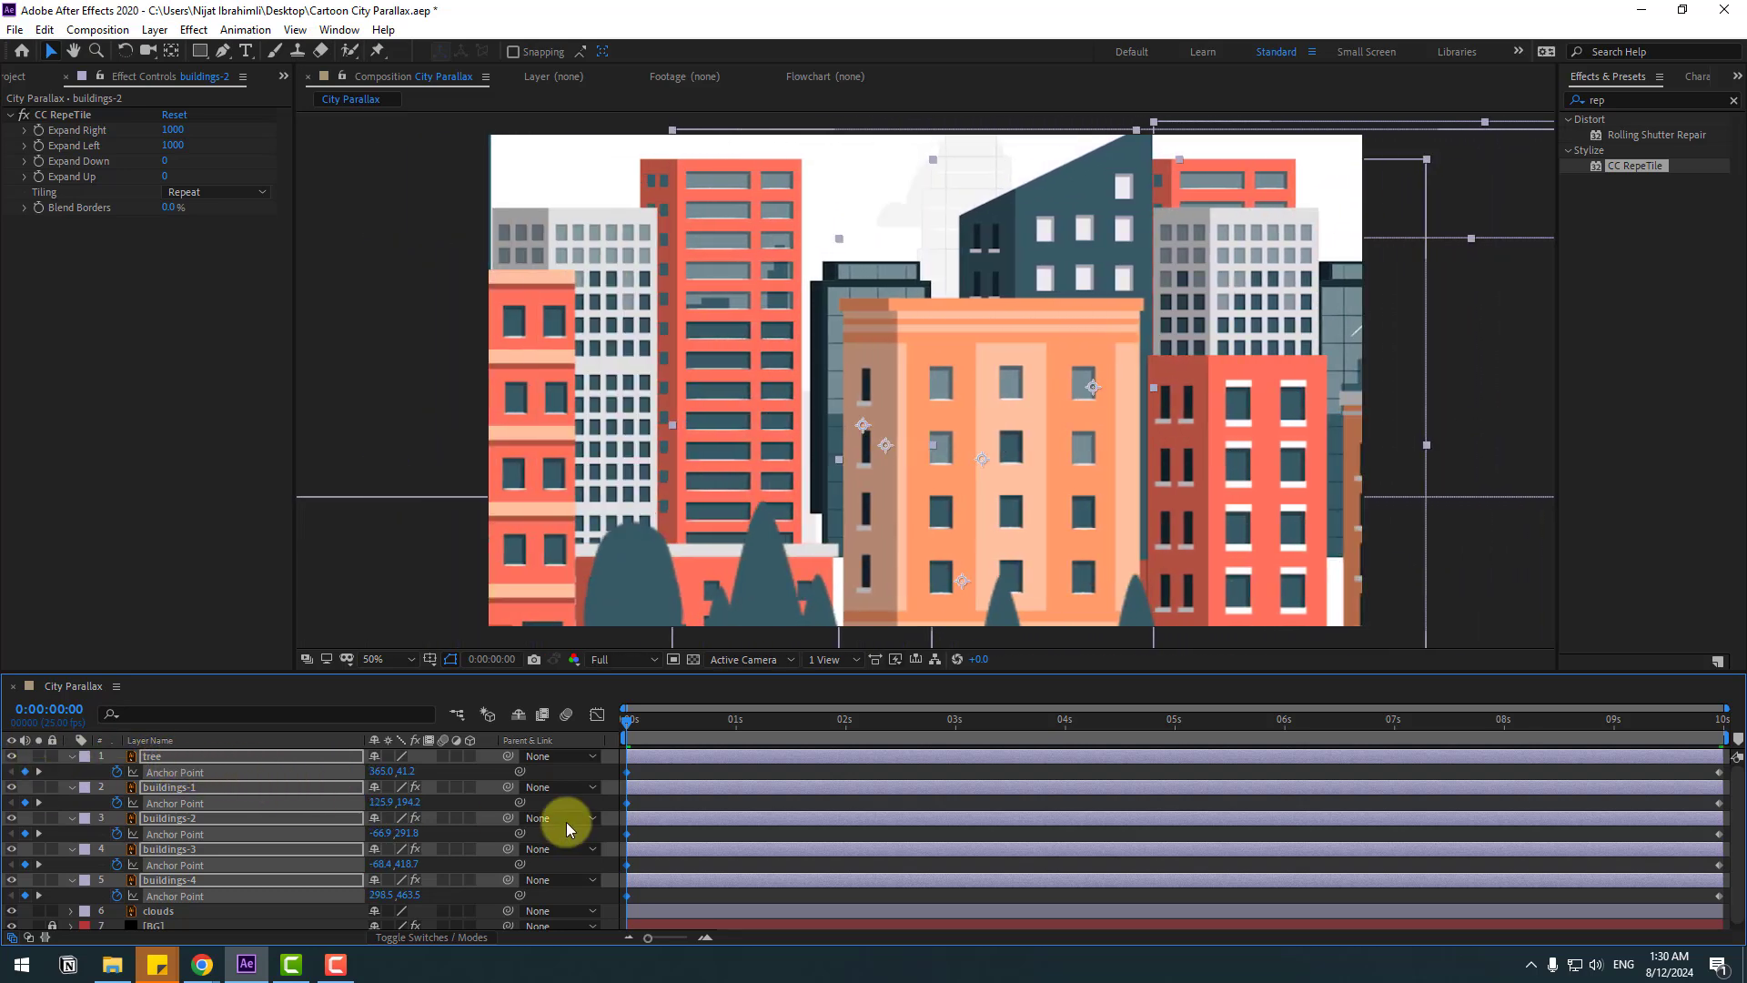
key(space)
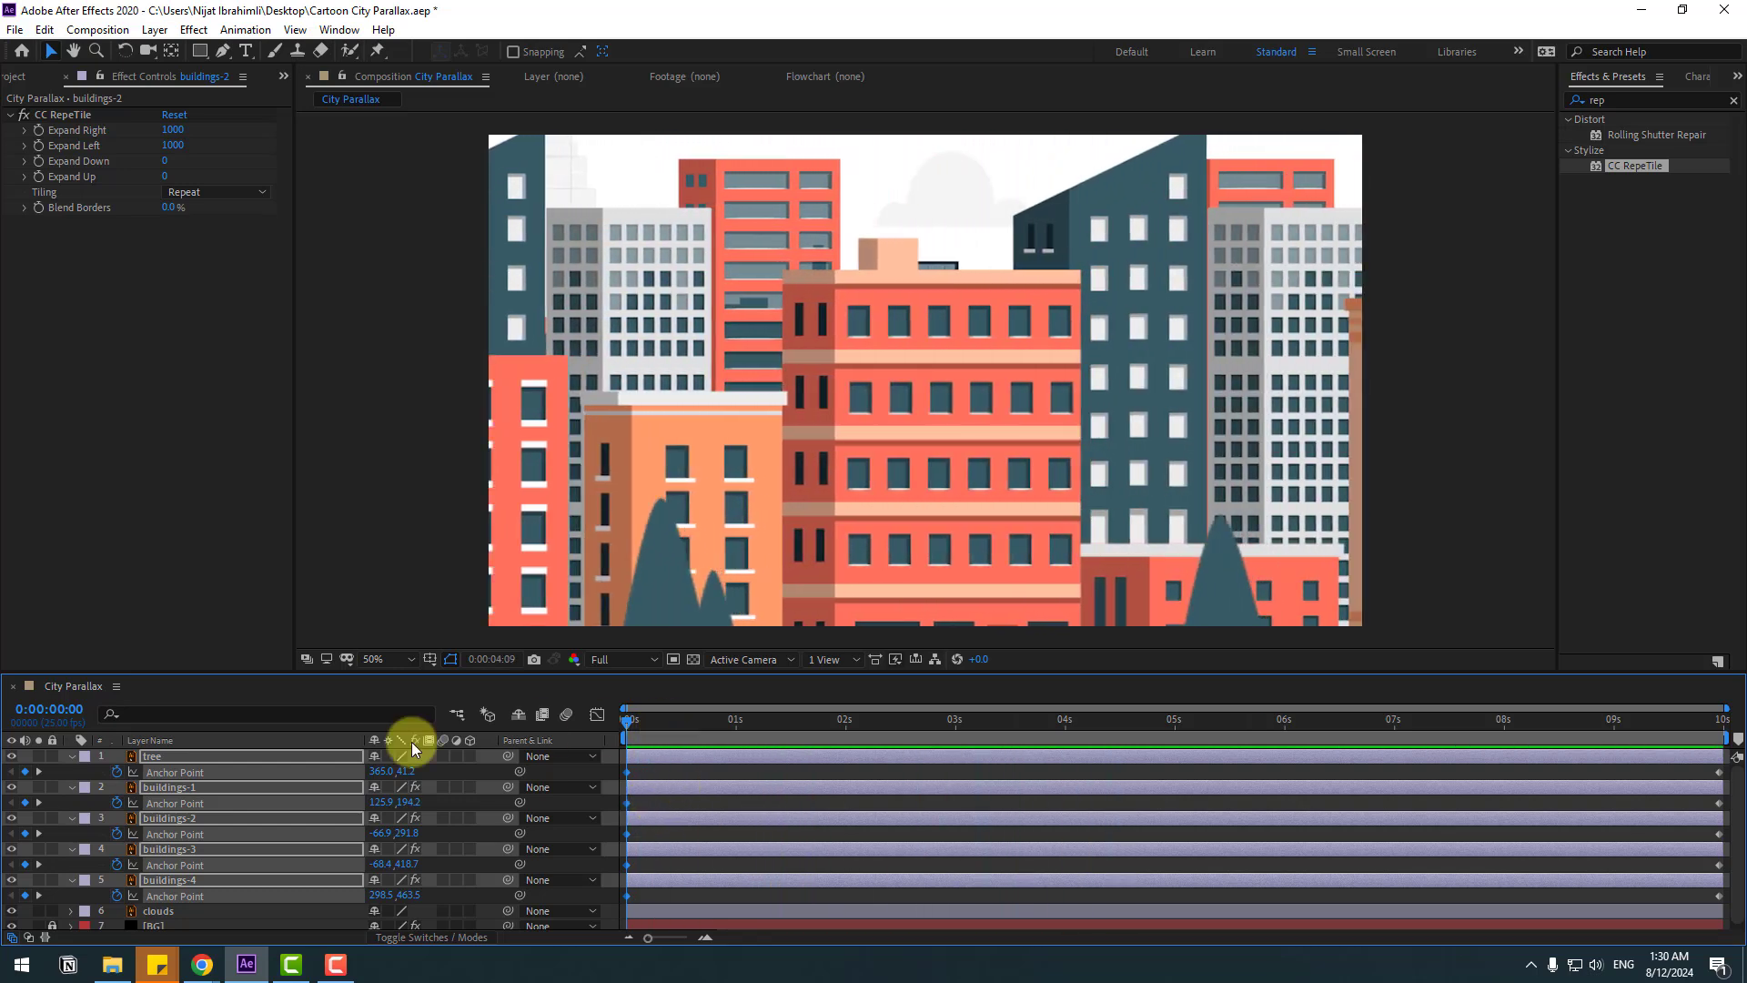
Stop playback and apply Gaussian Blur, found by searching 'gau', to buildings-1
click(1599, 73)
key(ctrl+f)
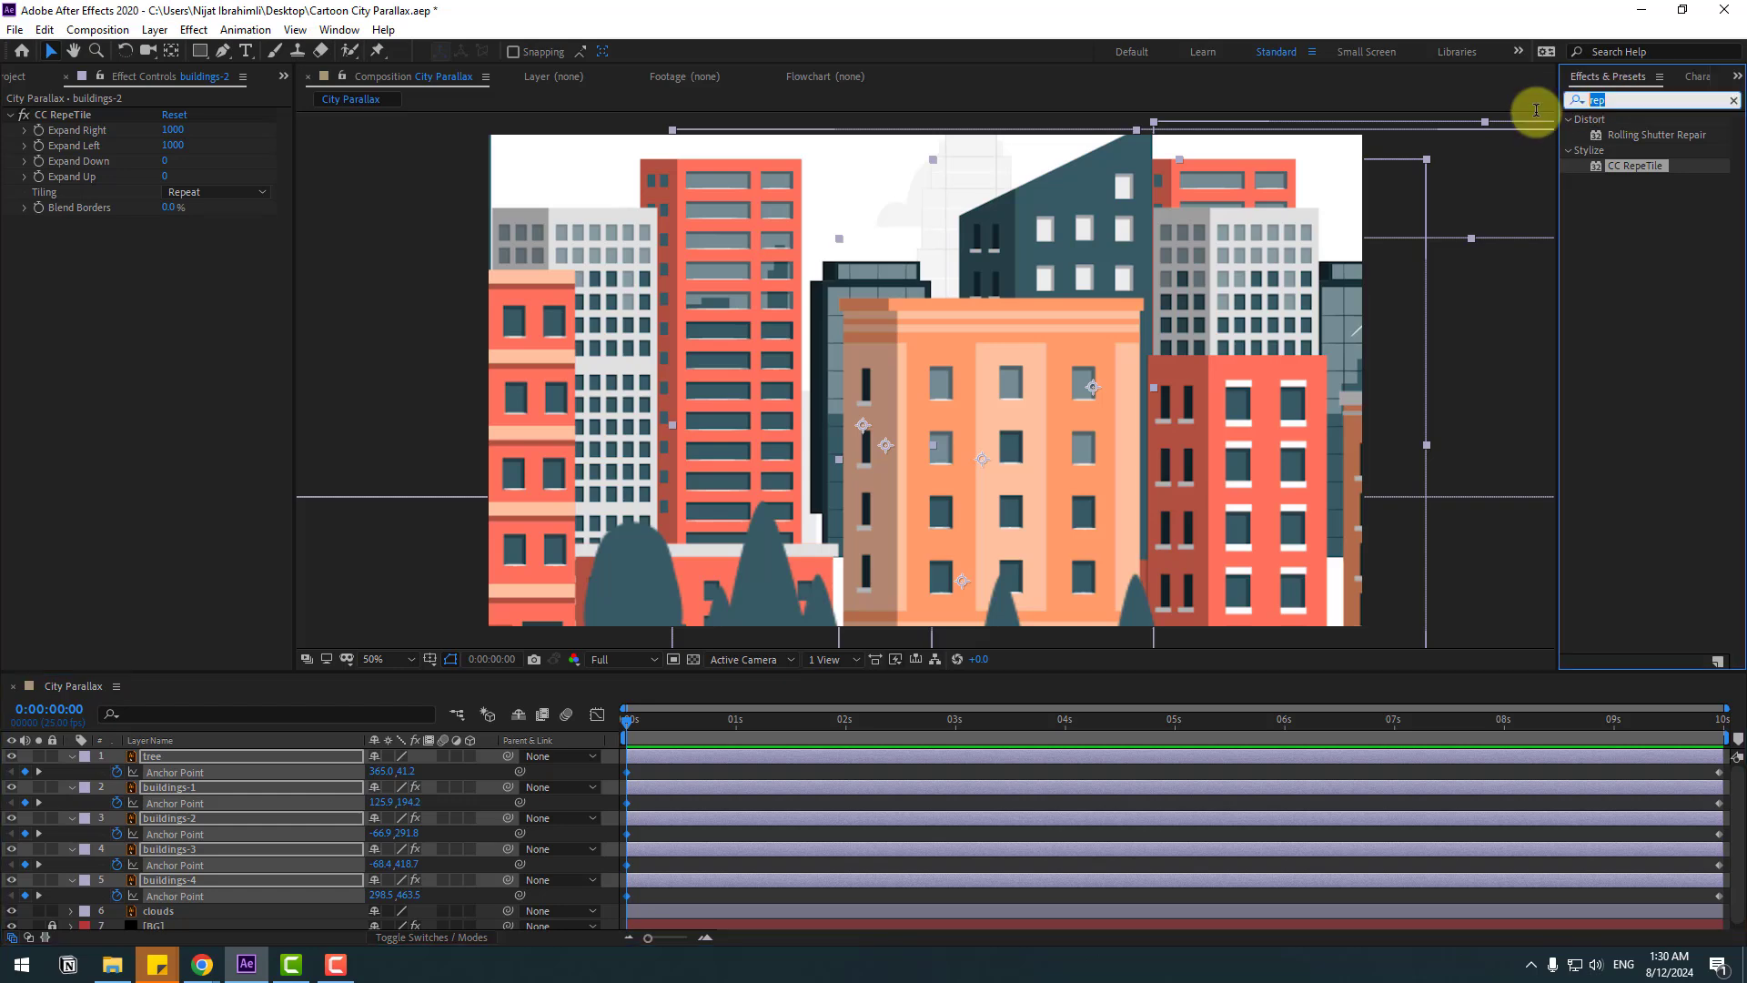
text(gau)
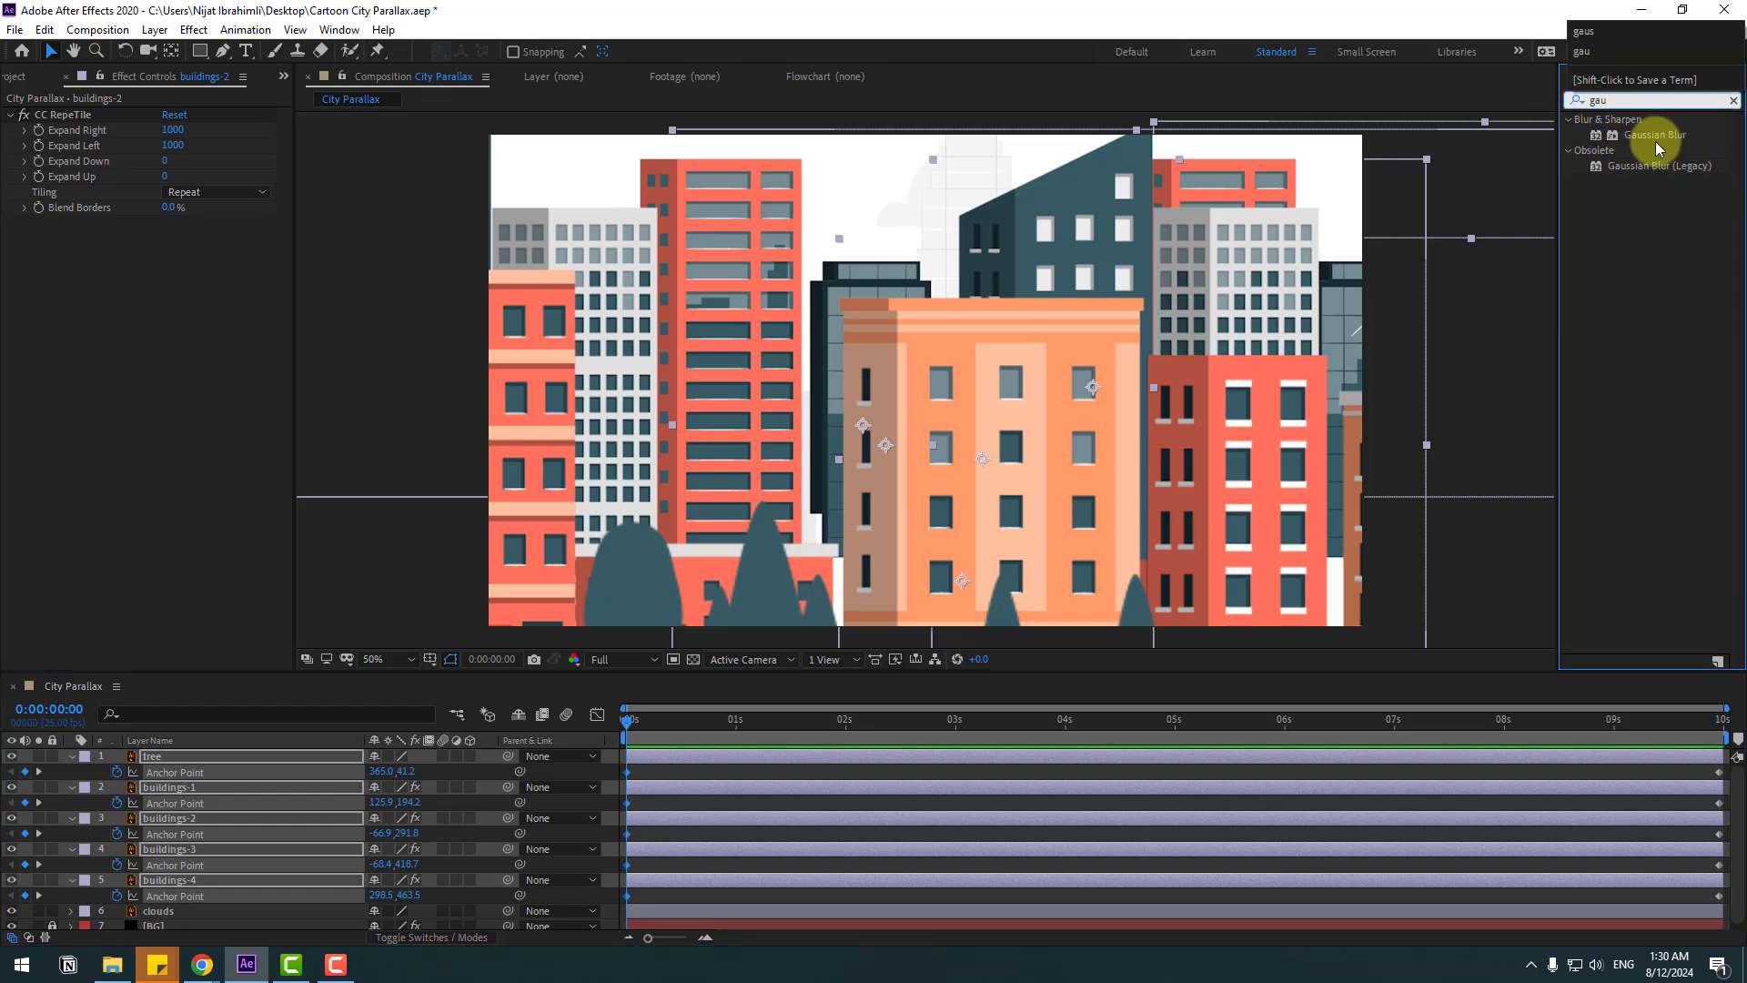
drag(1642, 137, 171, 788)
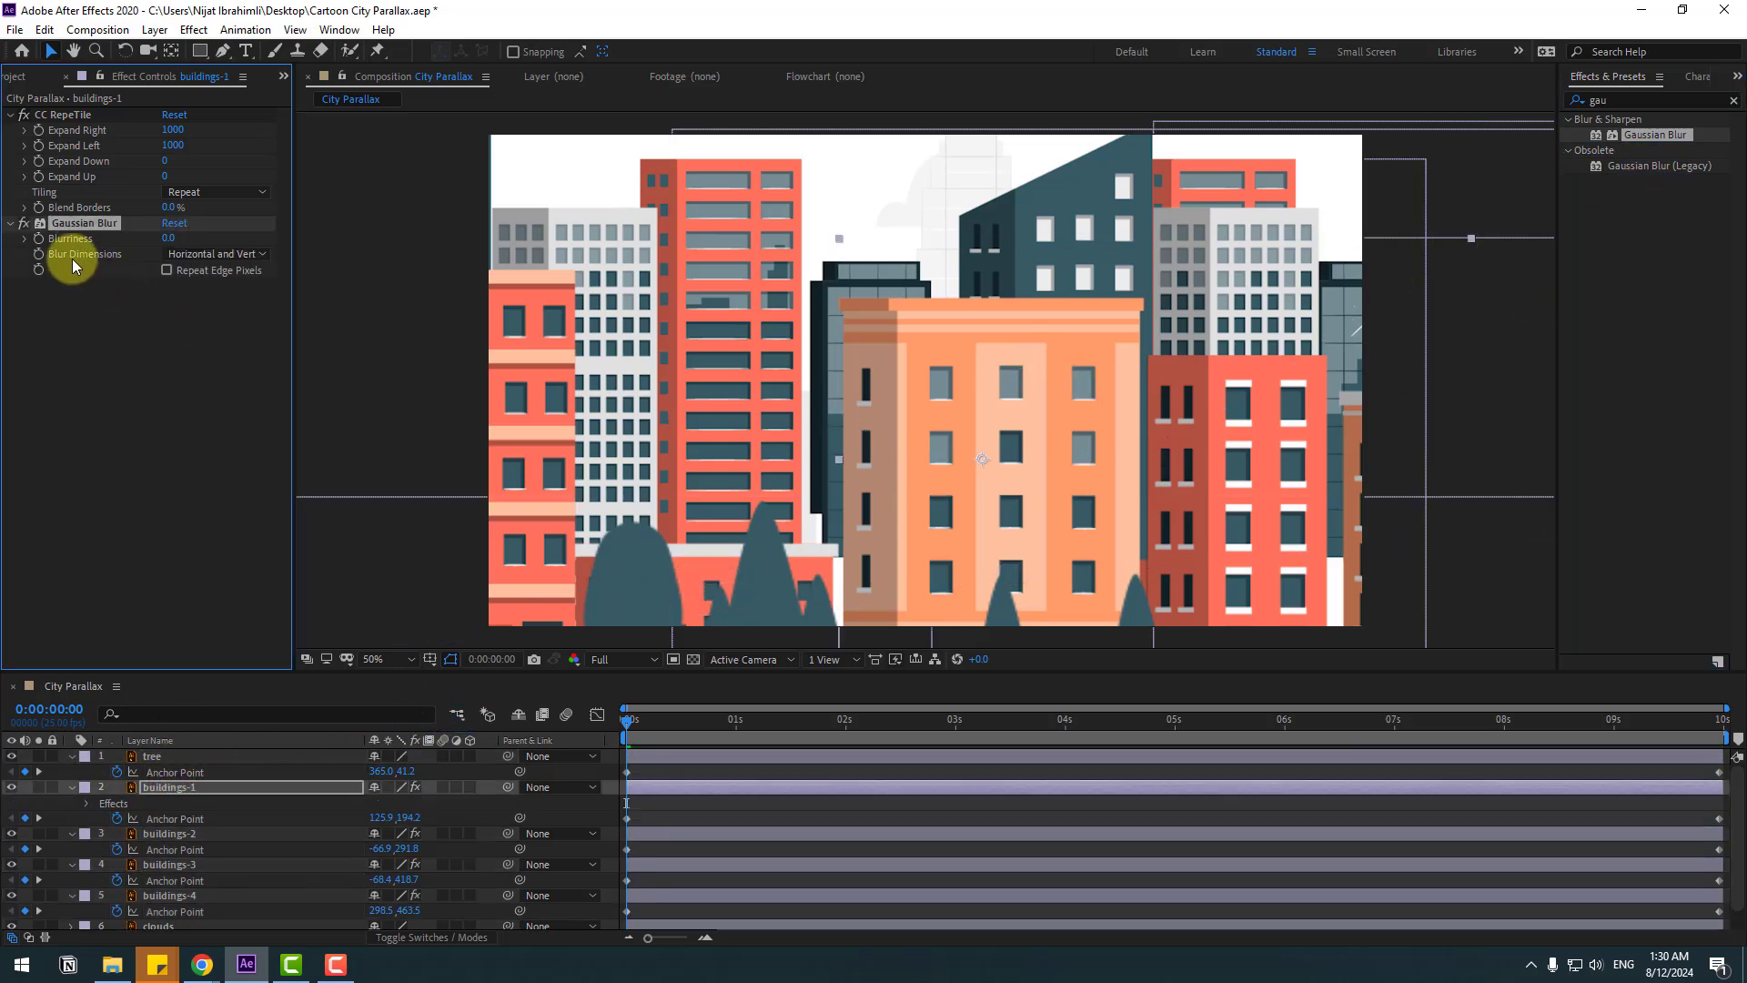
Raise the Blurriness on buildings-1's Gaussian Blur and preview the result
drag(170, 242, 328, 234)
key(space)
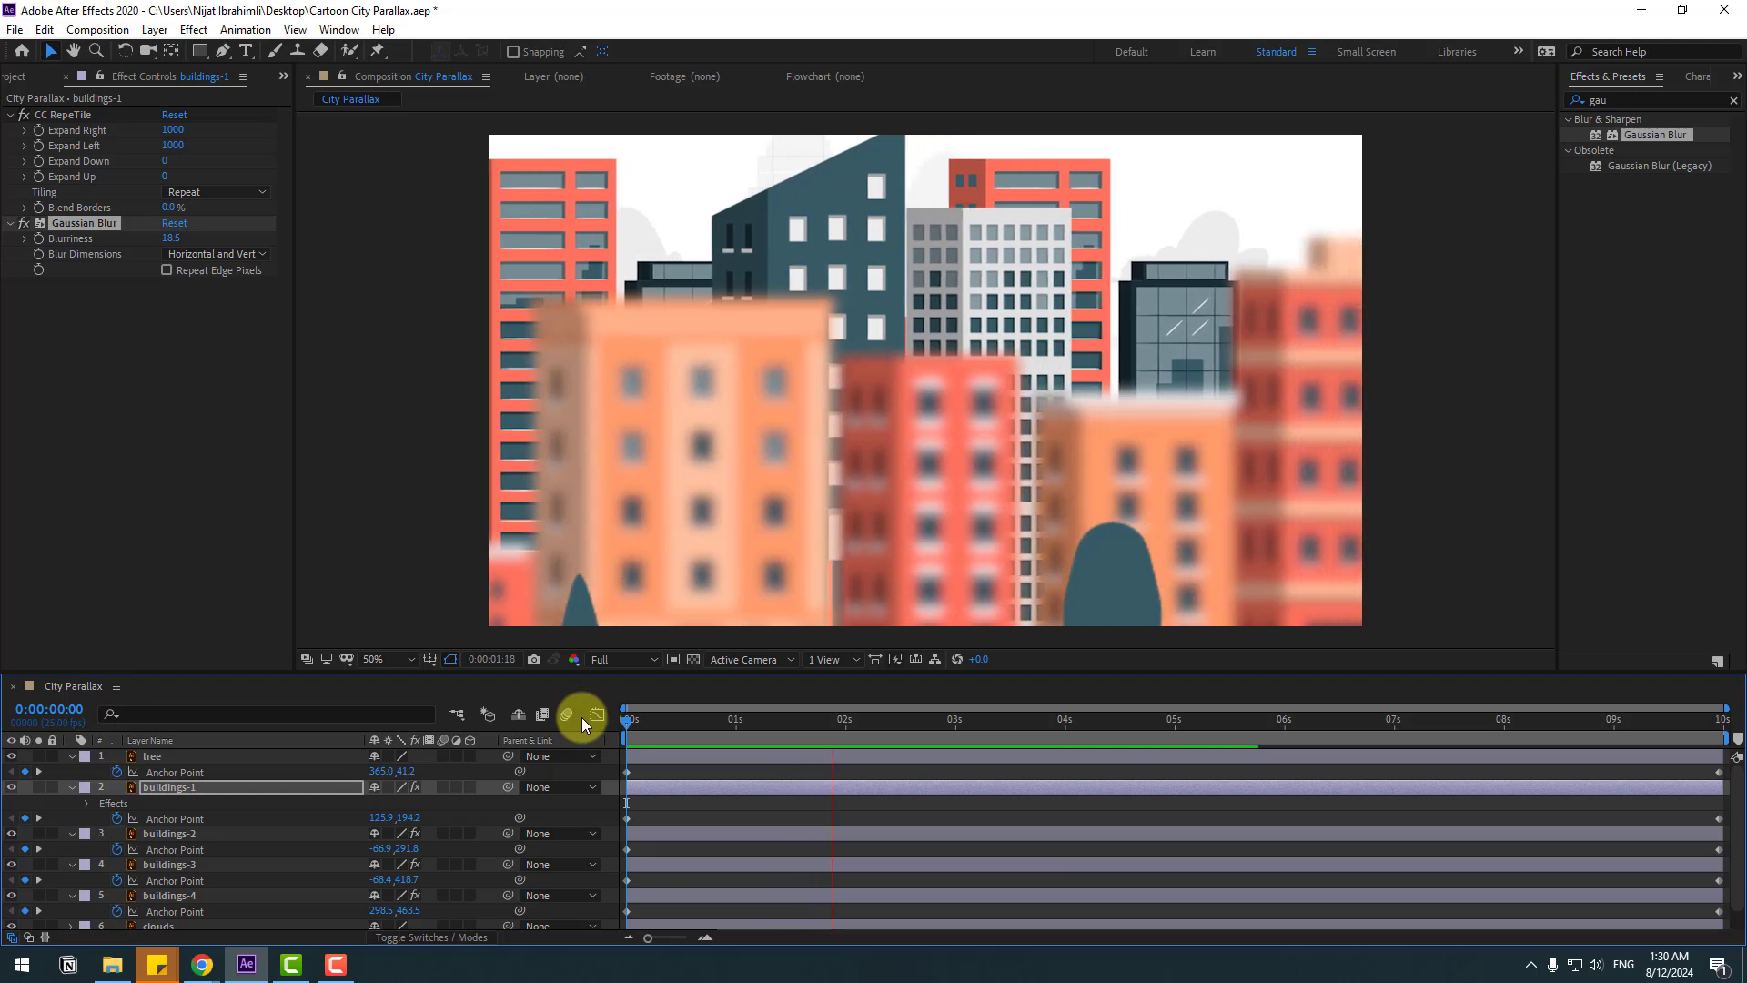
key(space)
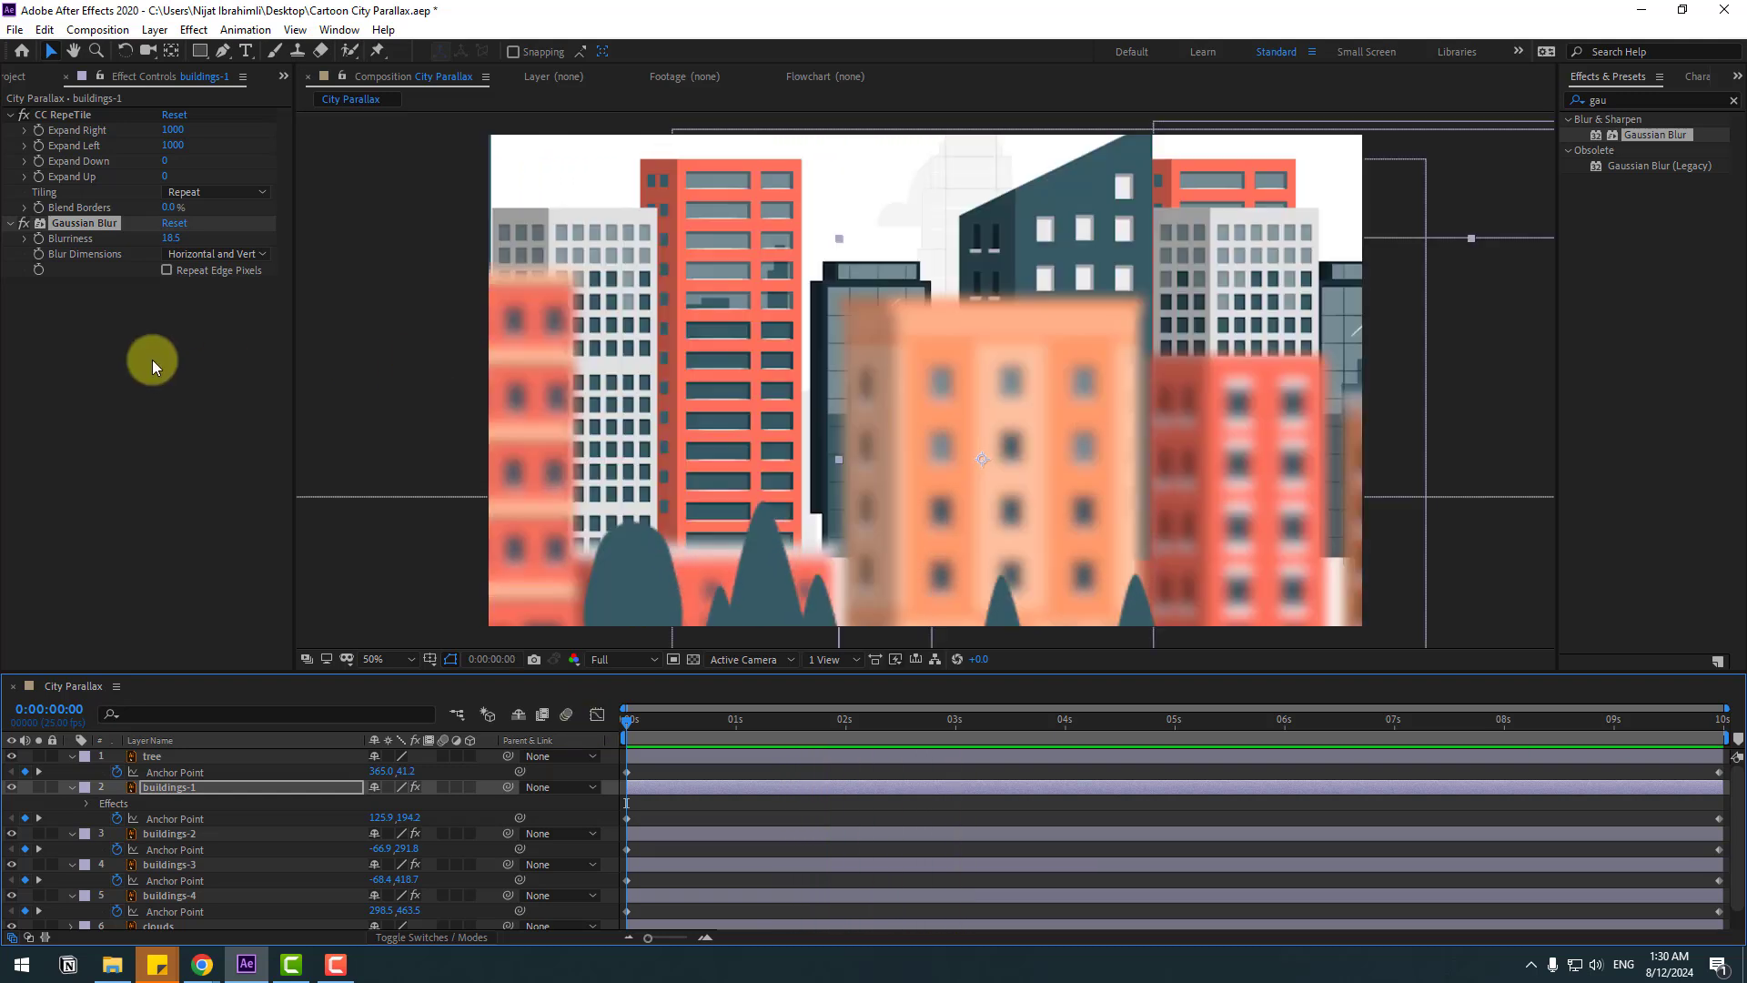
Paste the Gaussian Blur effect onto buildings-4 and buildings-3
click(93, 225)
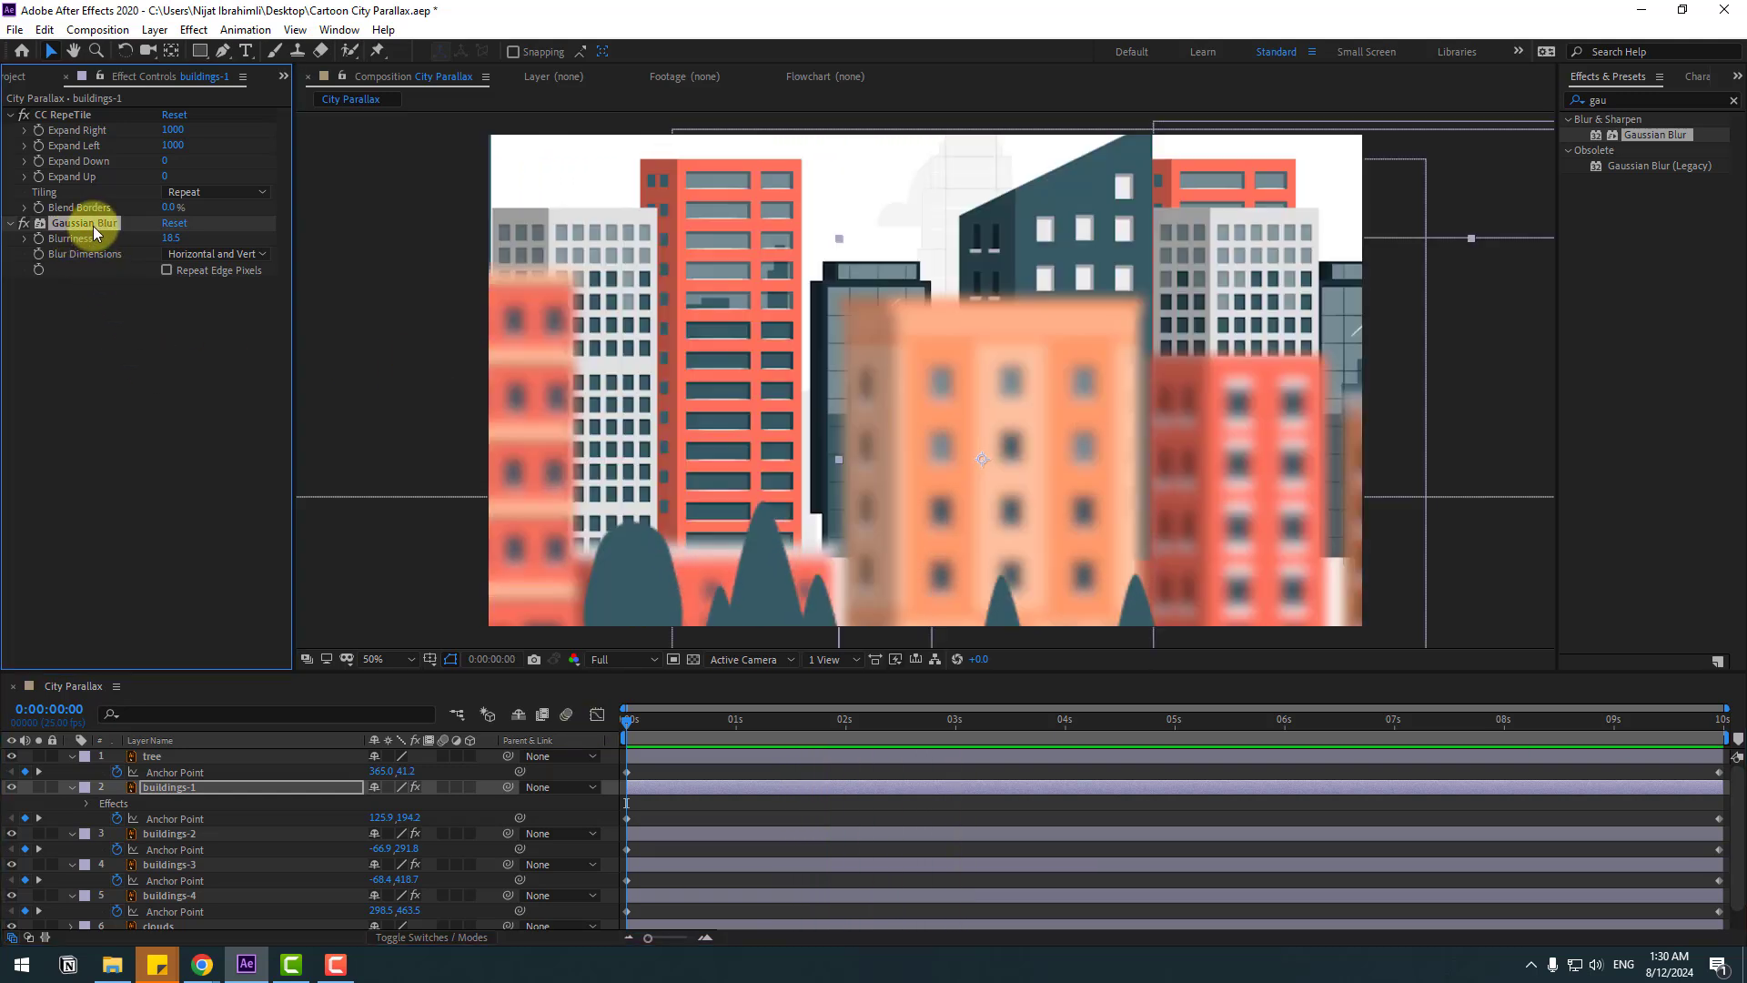
click(182, 896)
key(ctrl+v)
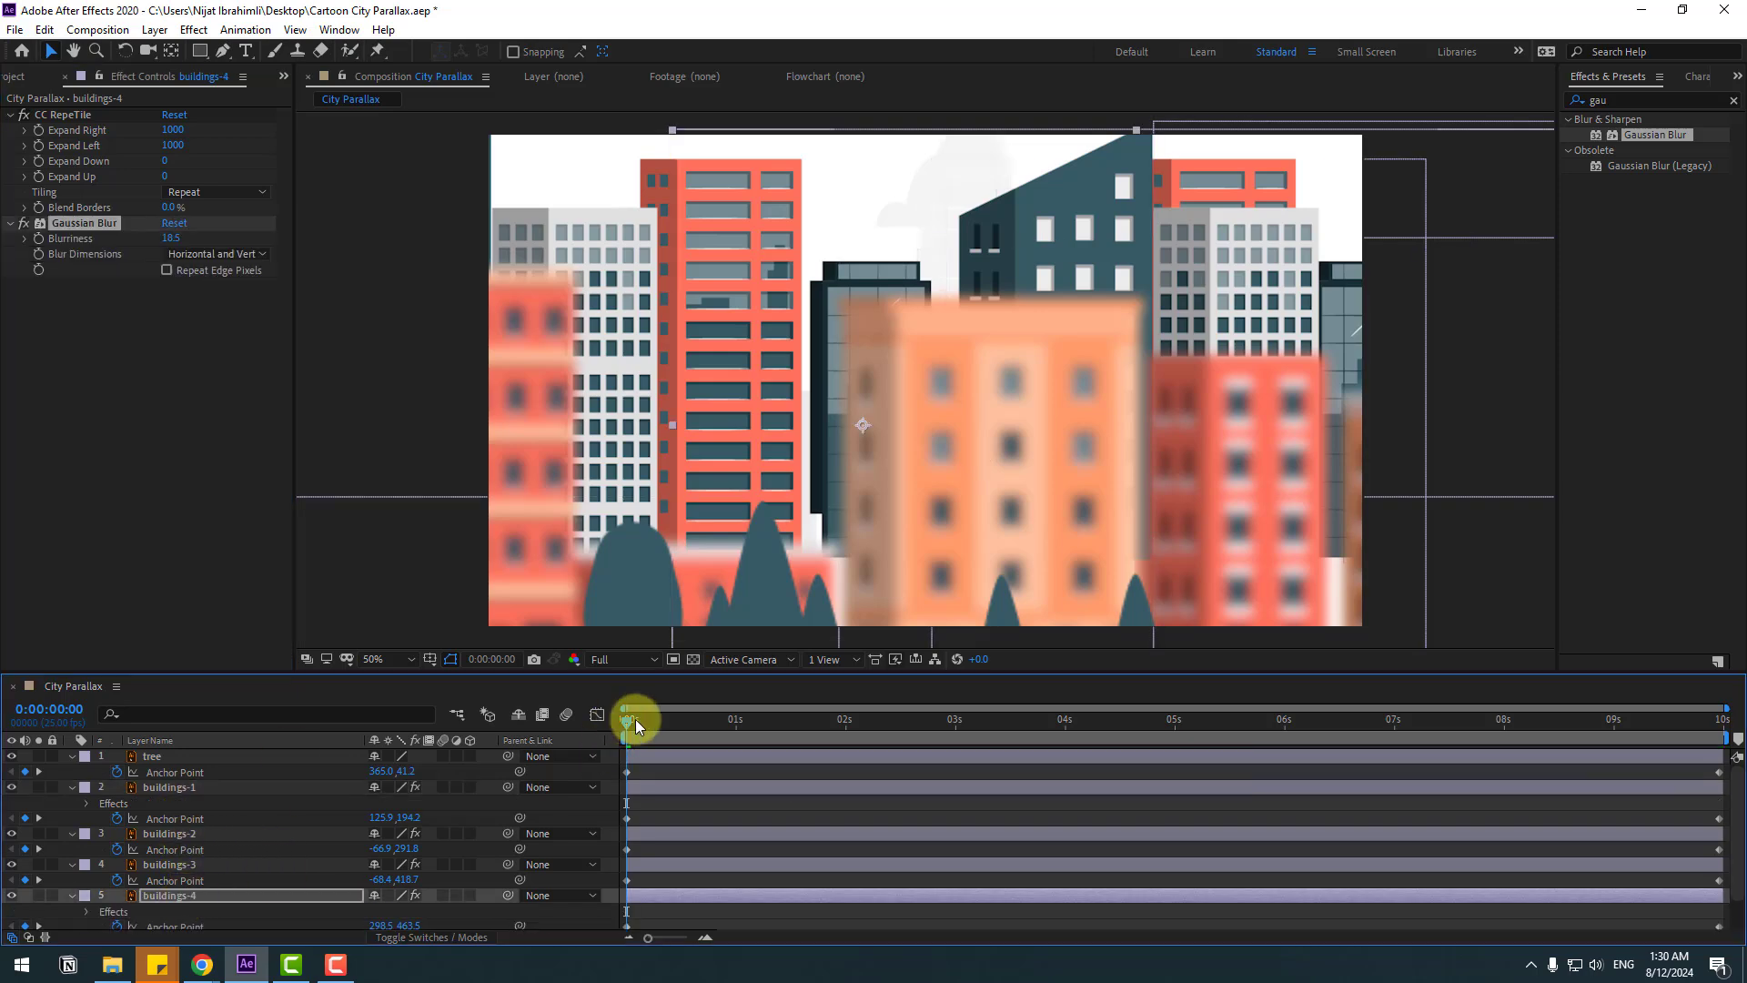
drag(635, 719, 892, 714)
click(168, 867)
key(ctrl+v)
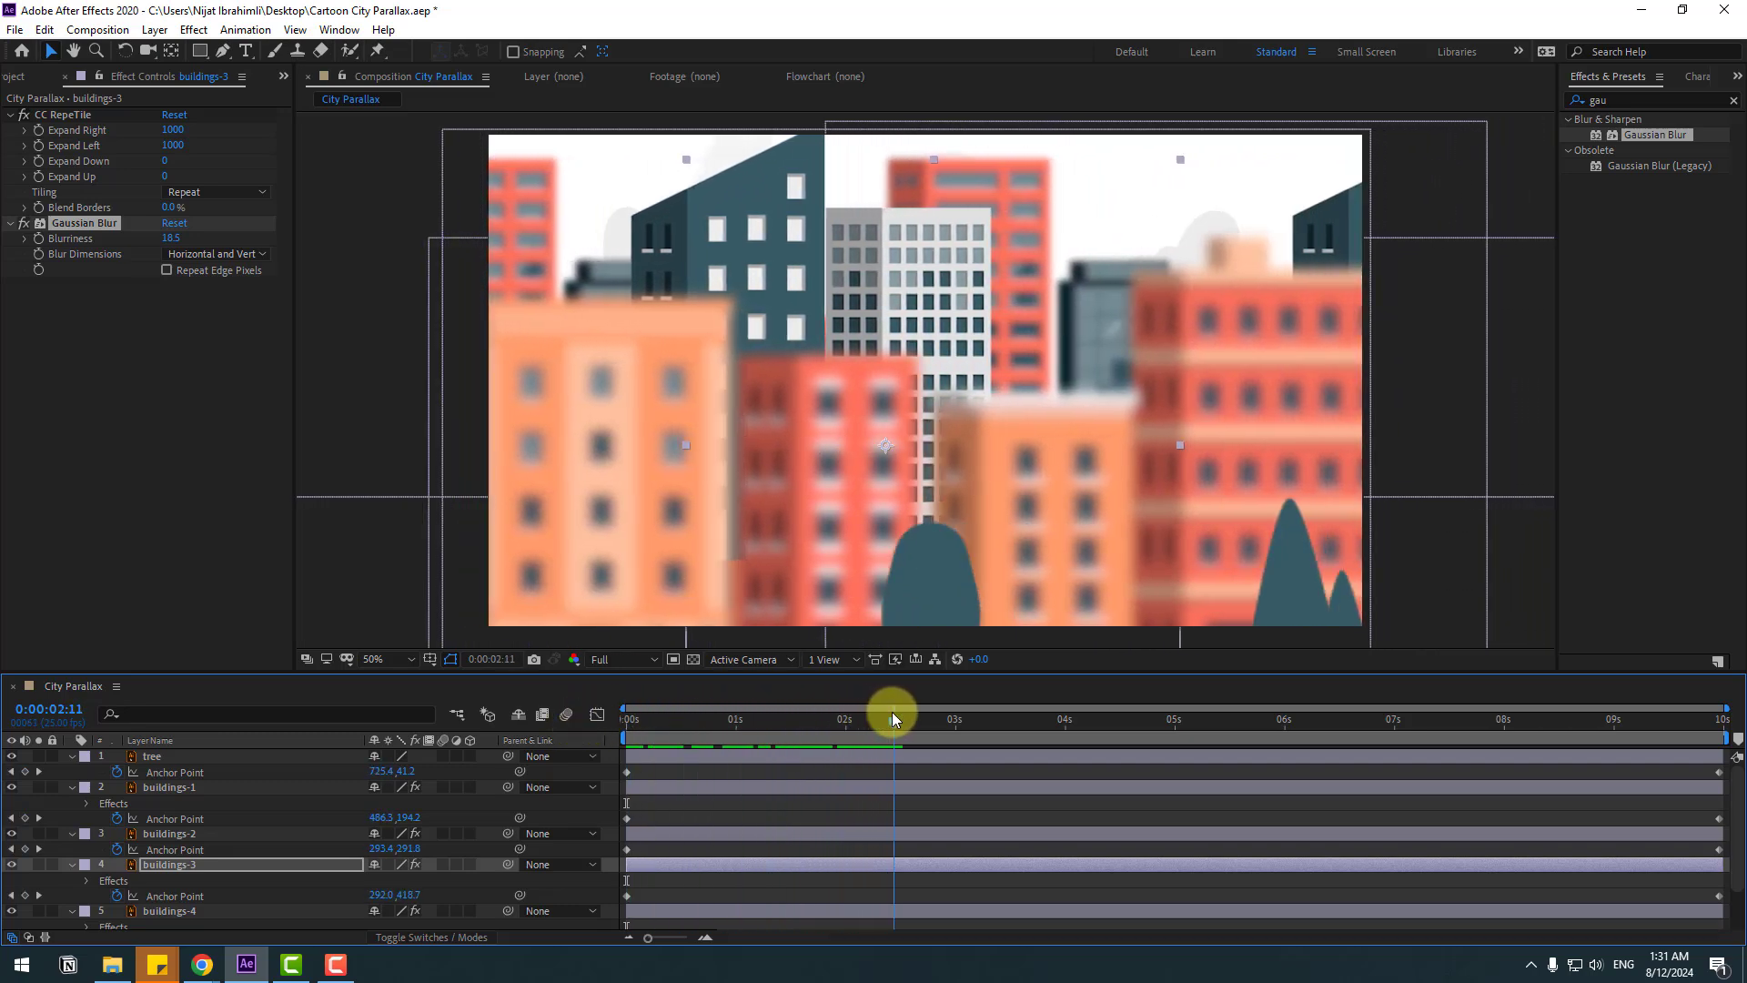
Add Gaussian Blur to buildings-2 and keyframe Blurriness from 0 at 0:00:02:11 to 18.4 at 0:00:03:13
click(166, 835)
drag(162, 836, 161, 835)
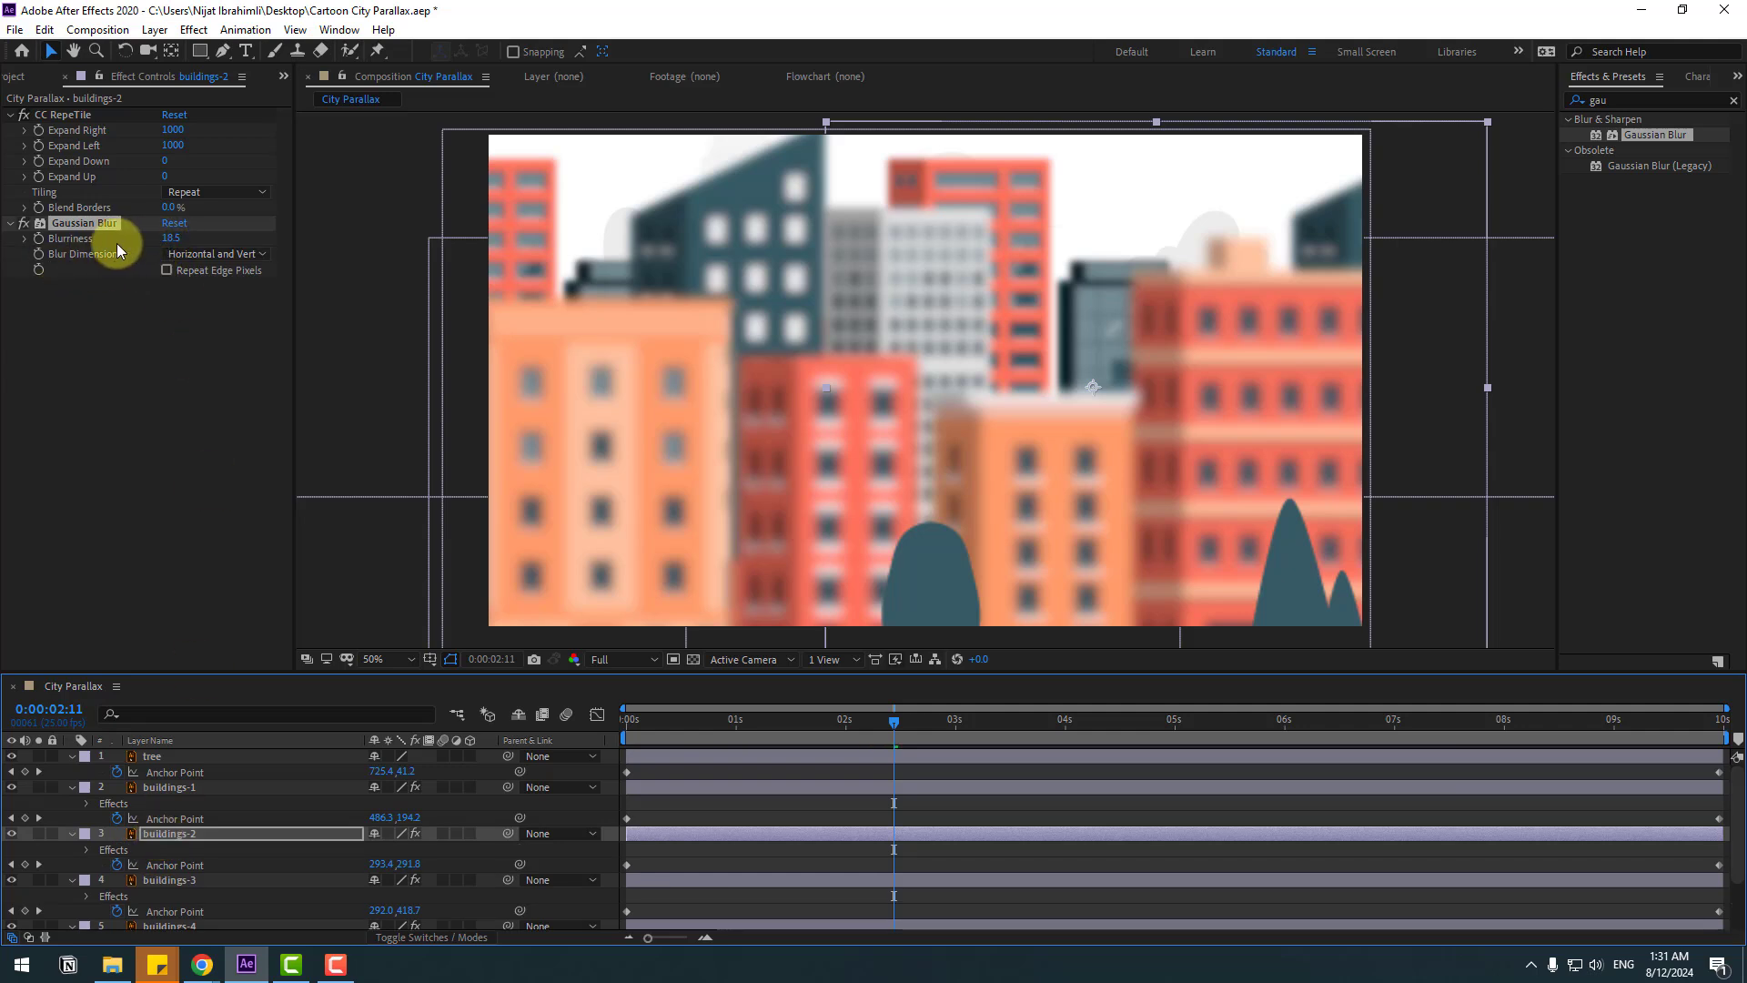
click(170, 239)
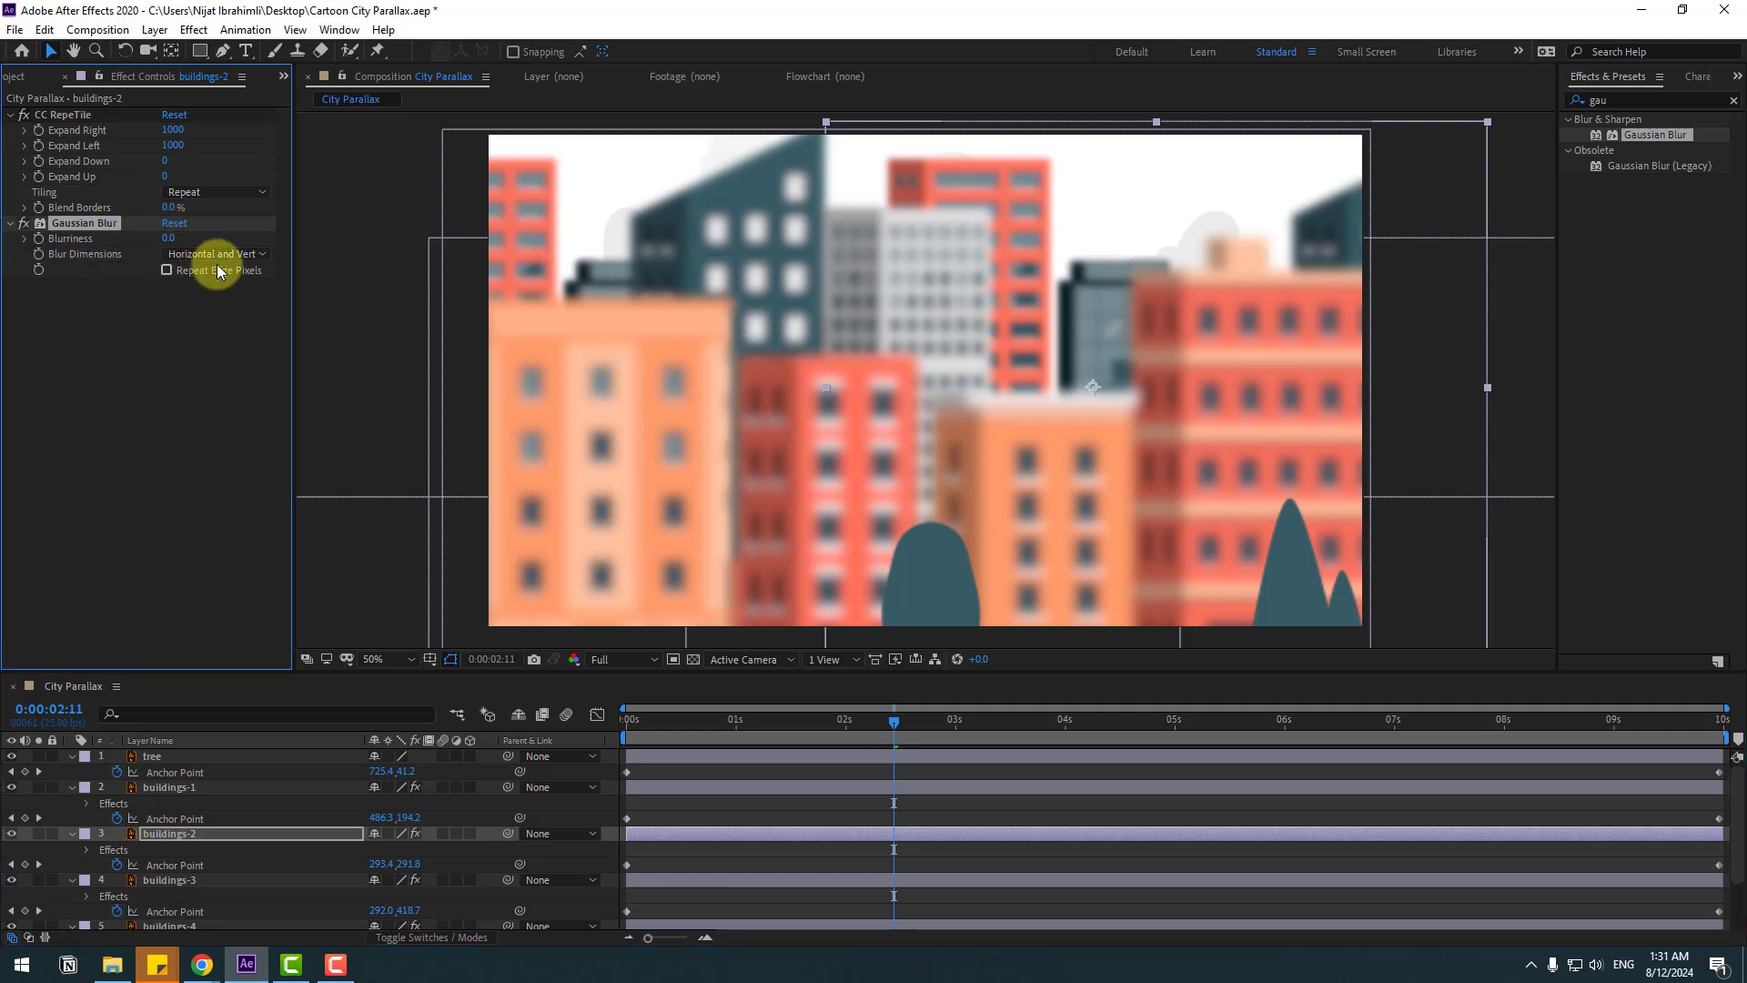
click(39, 239)
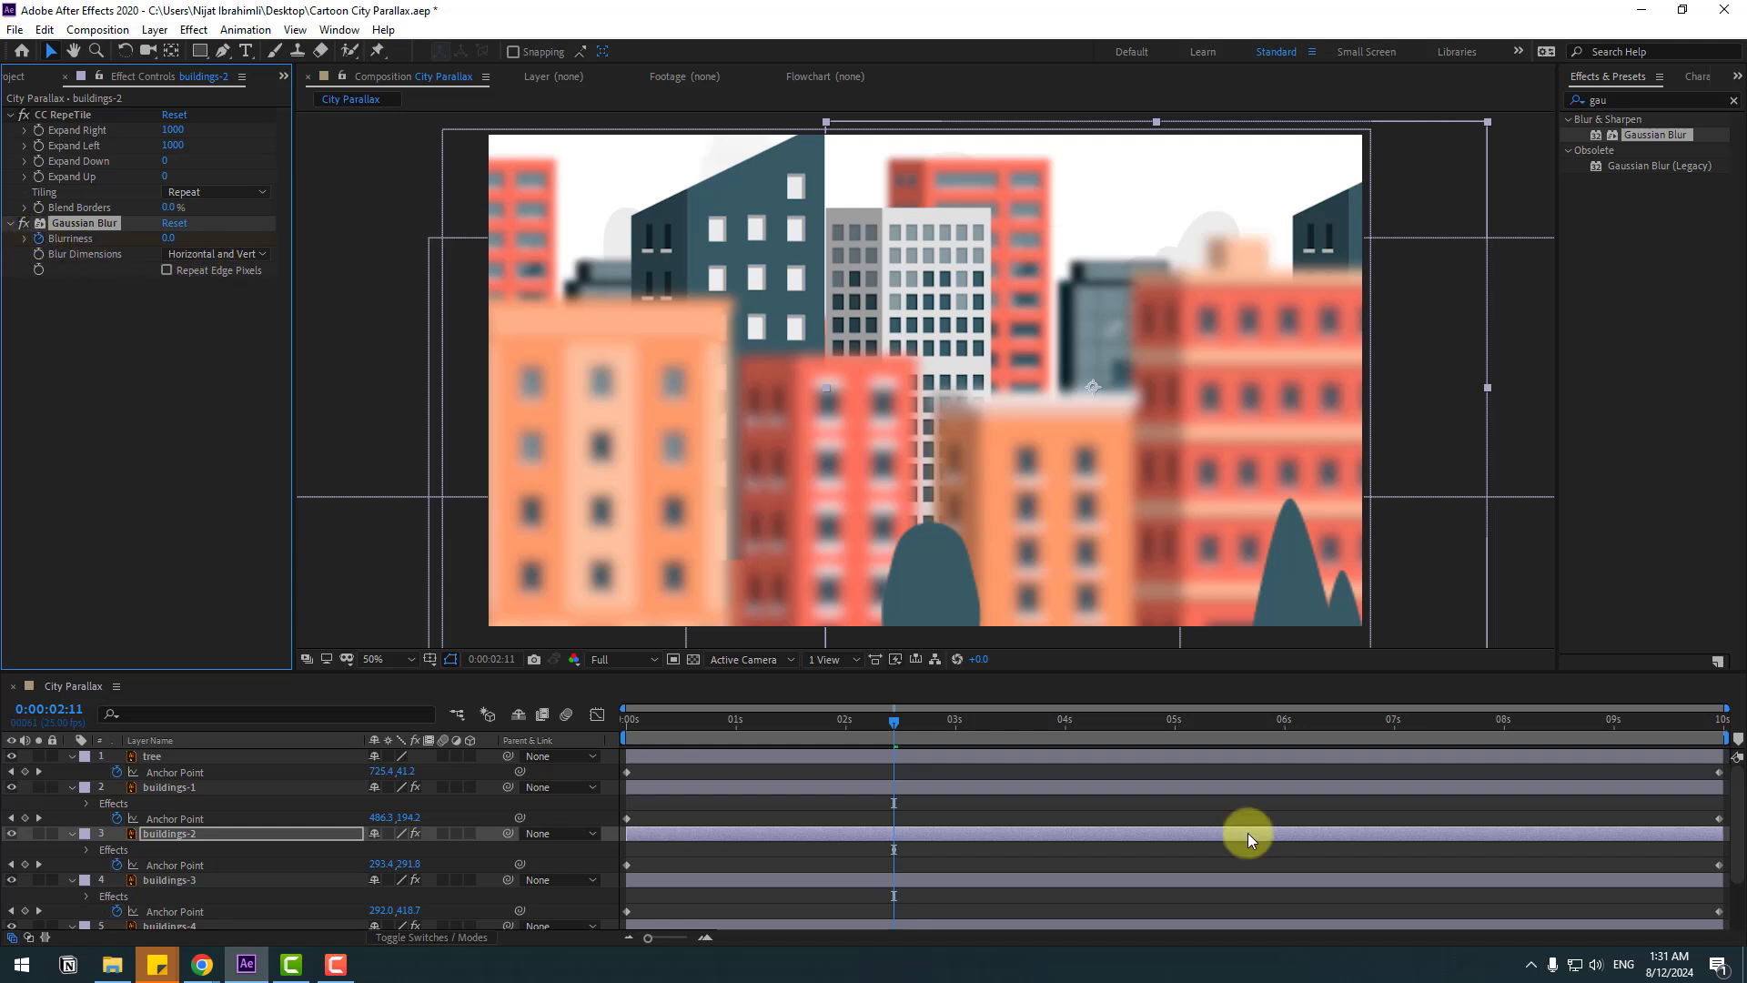
drag(952, 724, 1006, 730)
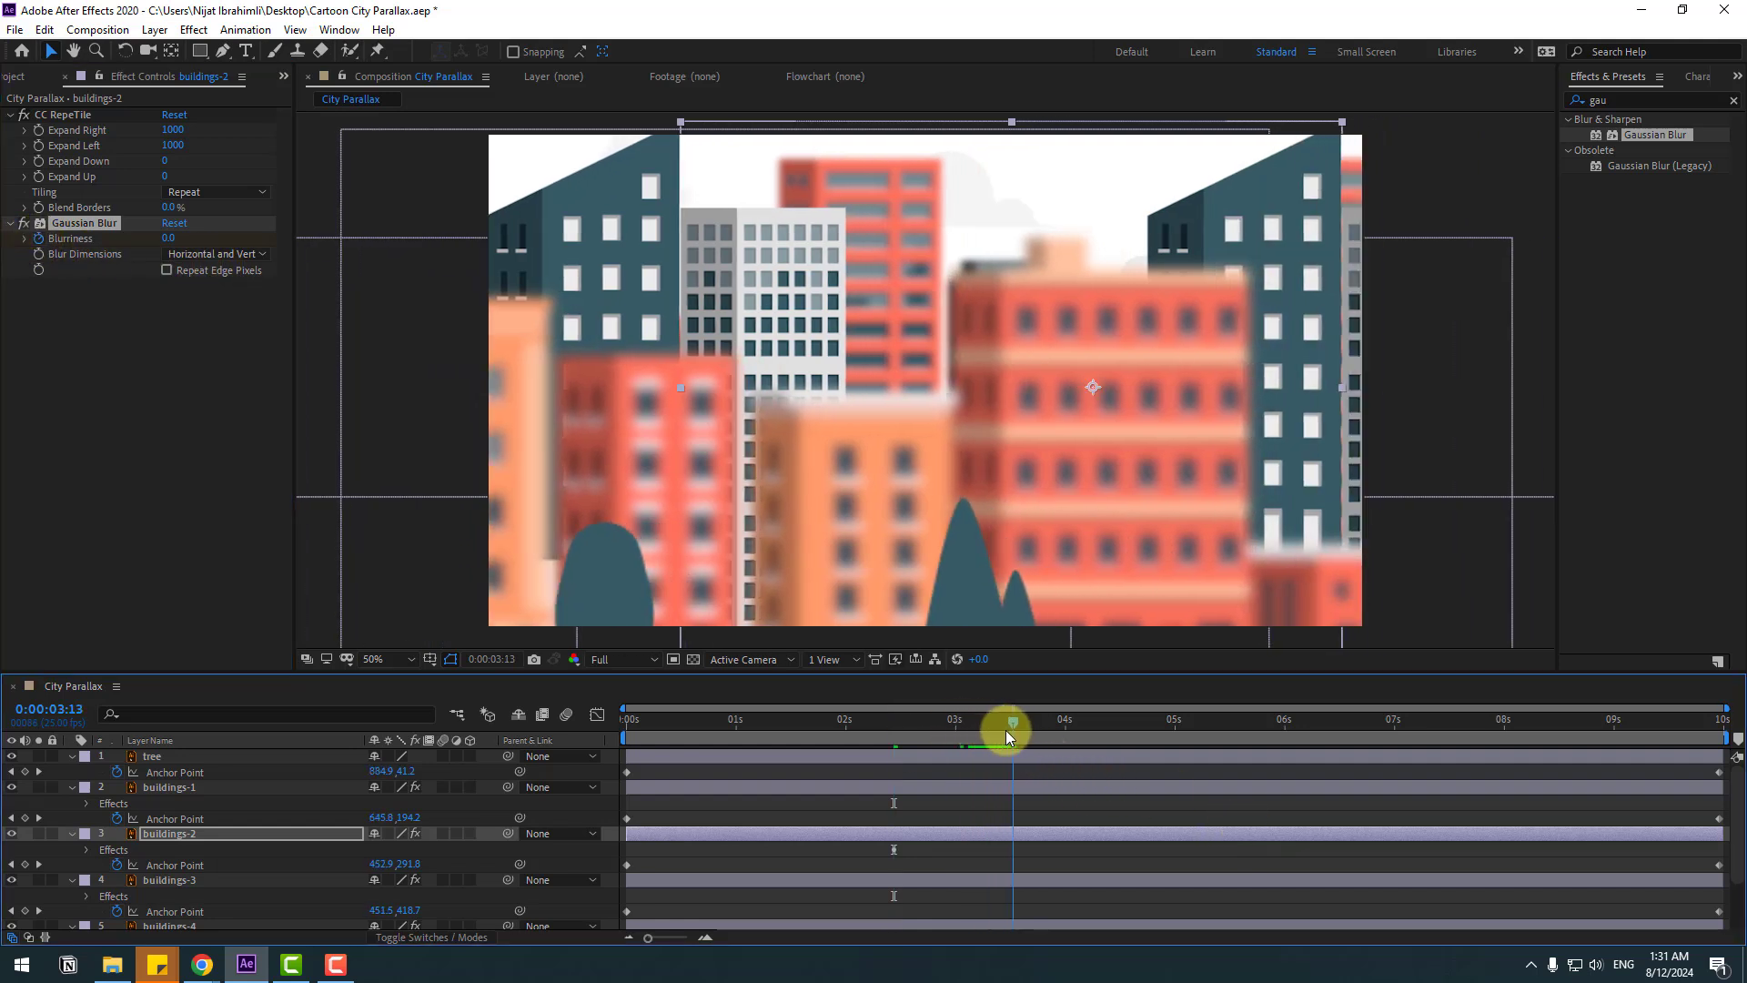
click(172, 240)
drag(194, 241, 338, 238)
Record a starting Blurriness keyframe of 18.5 on buildings-1 at 0:00:02:11
drag(1004, 729, 893, 732)
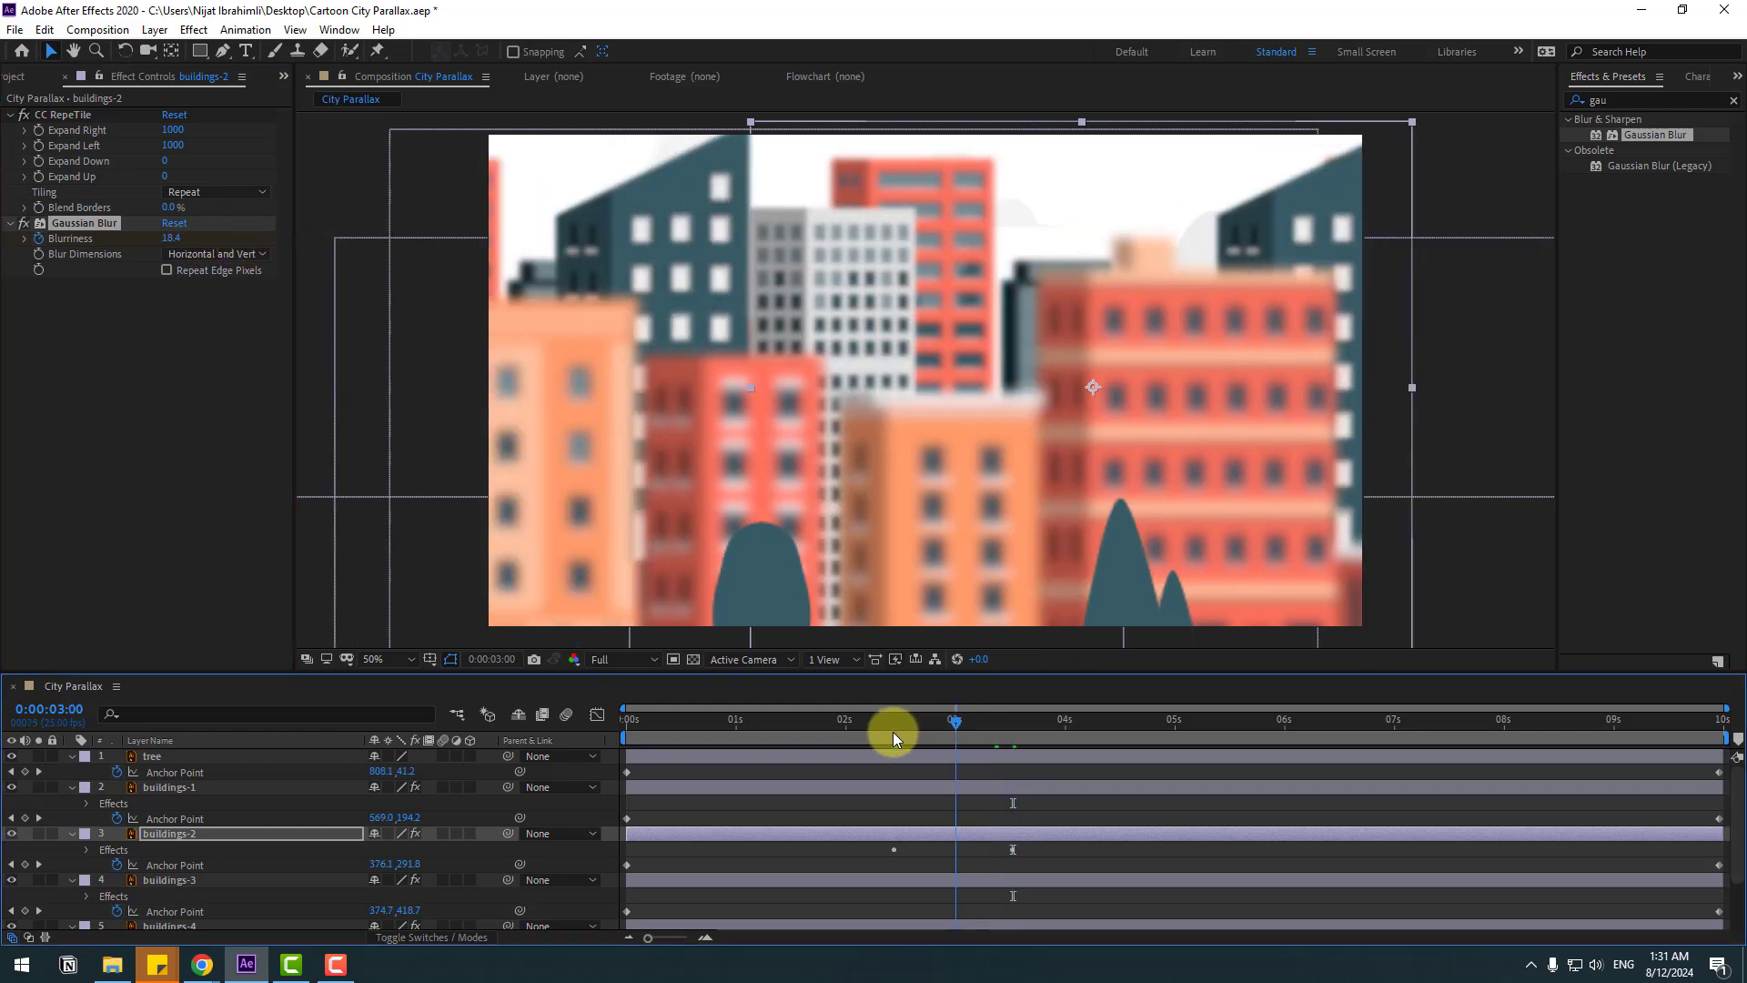
click(164, 787)
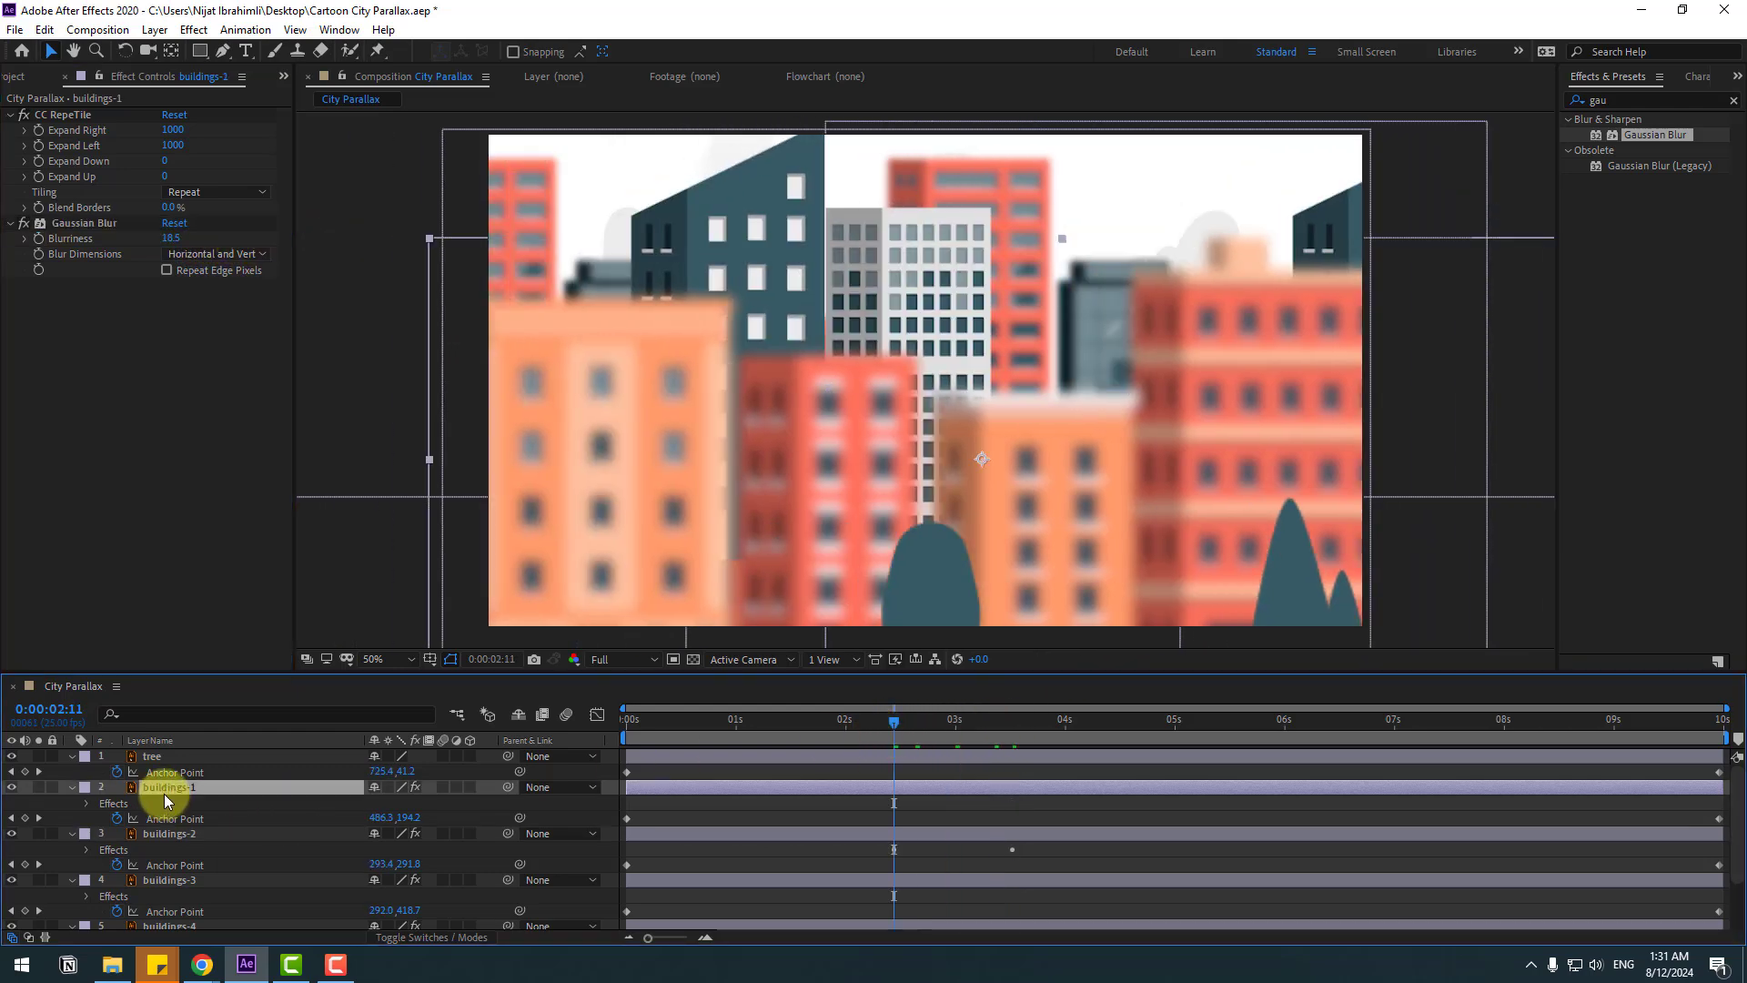
click(38, 246)
drag(937, 721, 1013, 728)
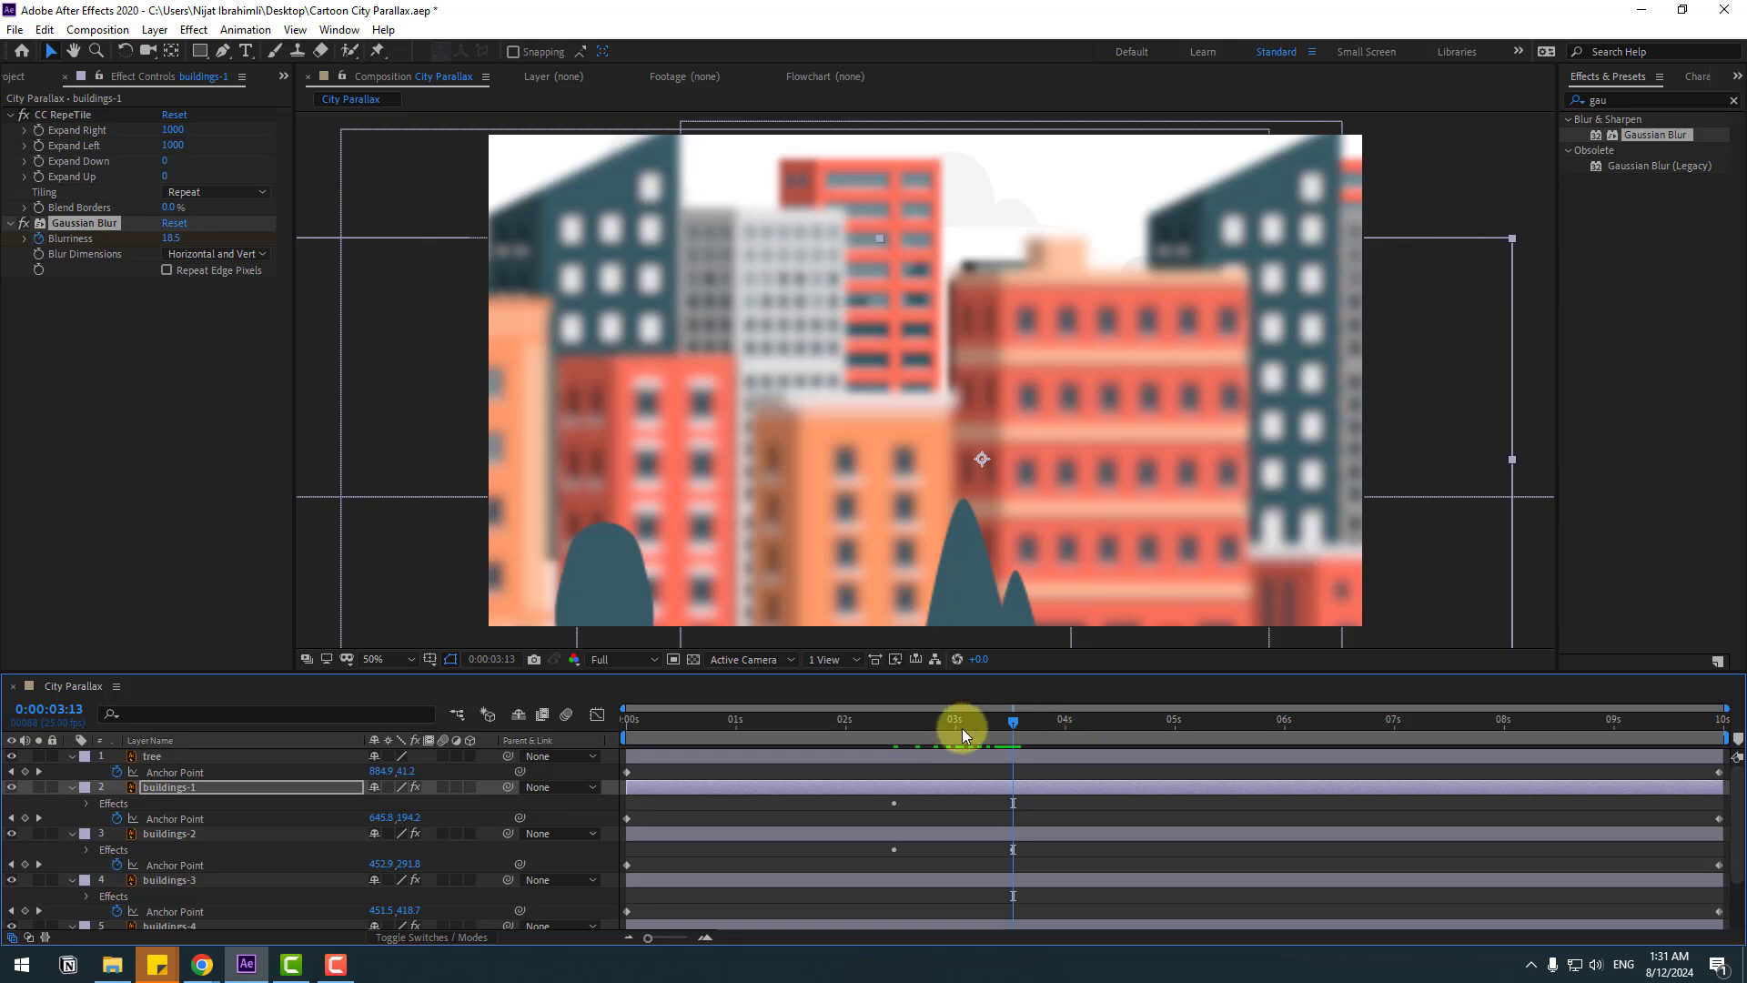
Set buildings-1 Blurriness to 0 at 0:00:03:13 and preview the rack focus
click(169, 238)
text(0)
key(Return)
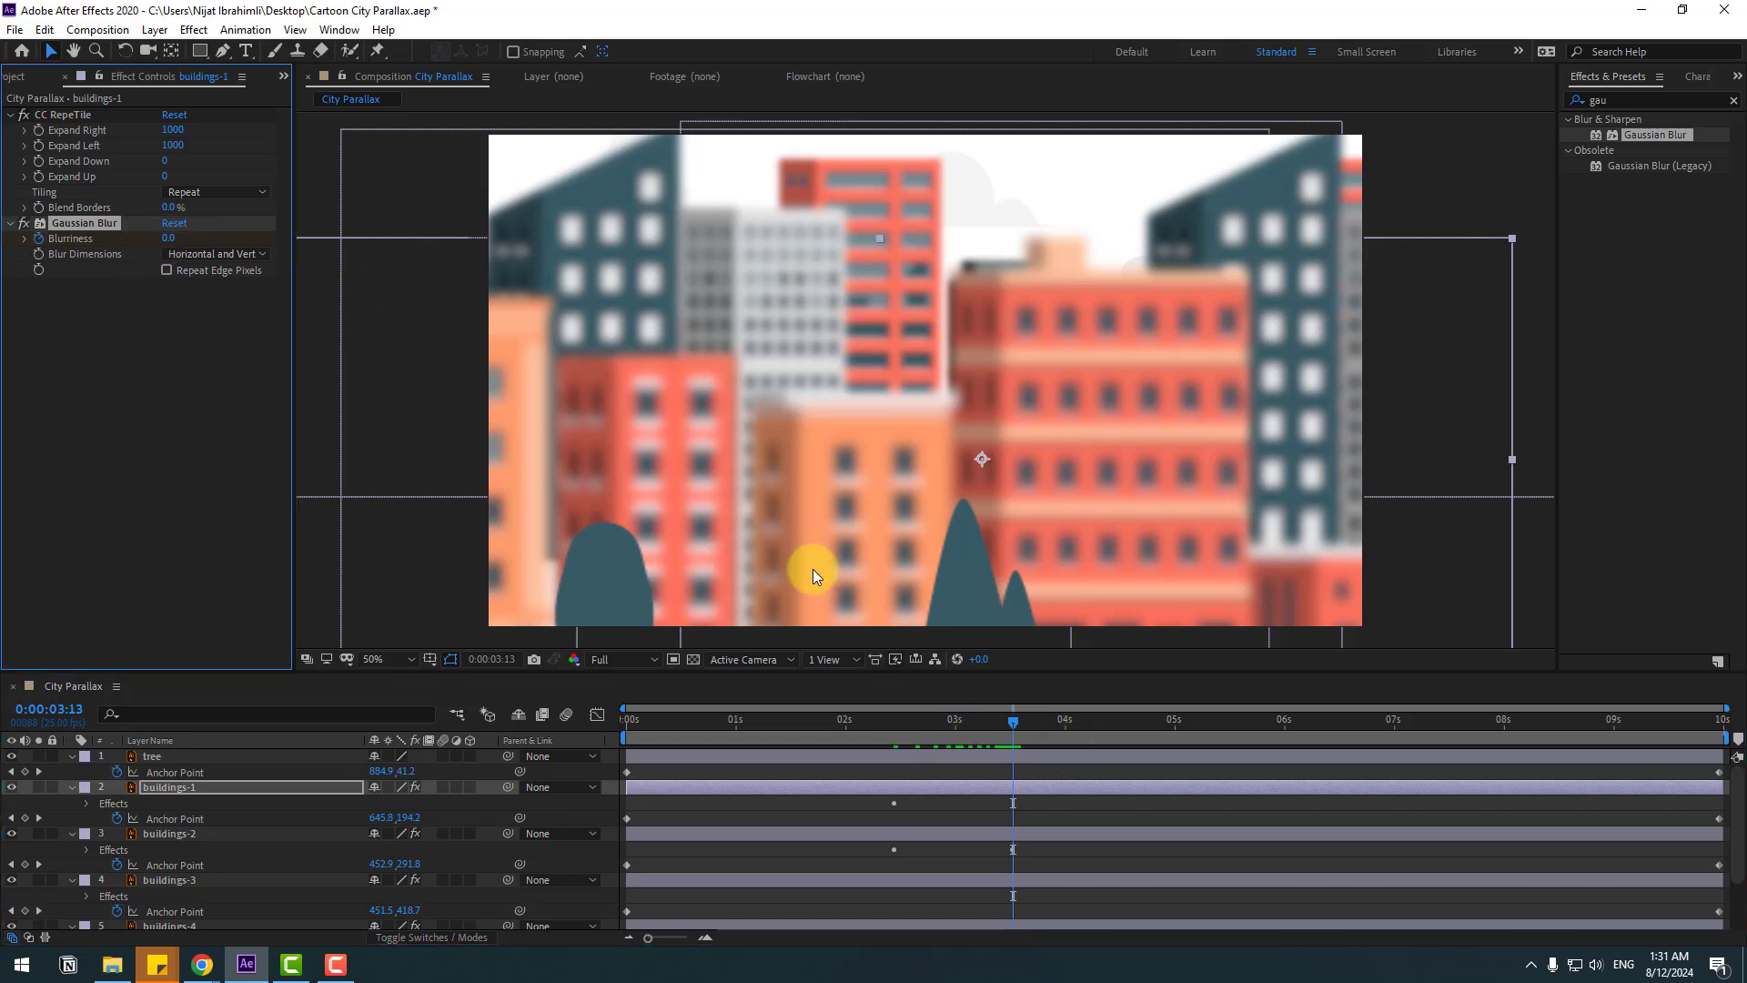
drag(876, 718, 577, 718)
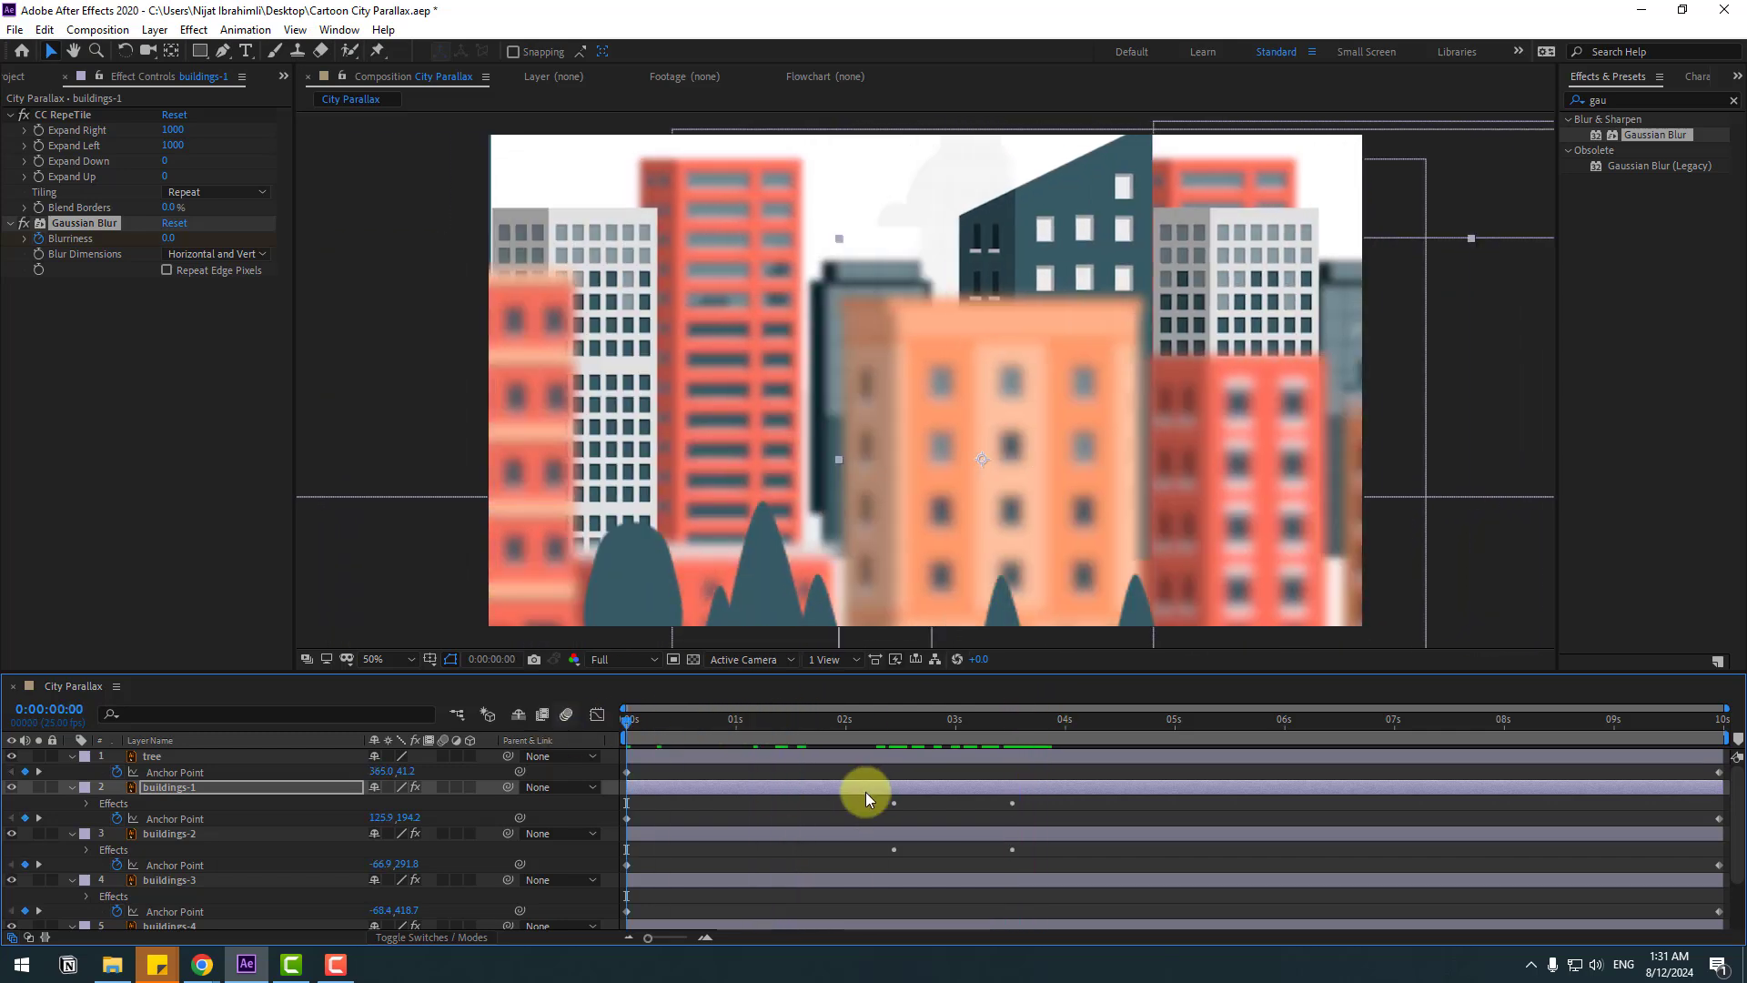
key(space)
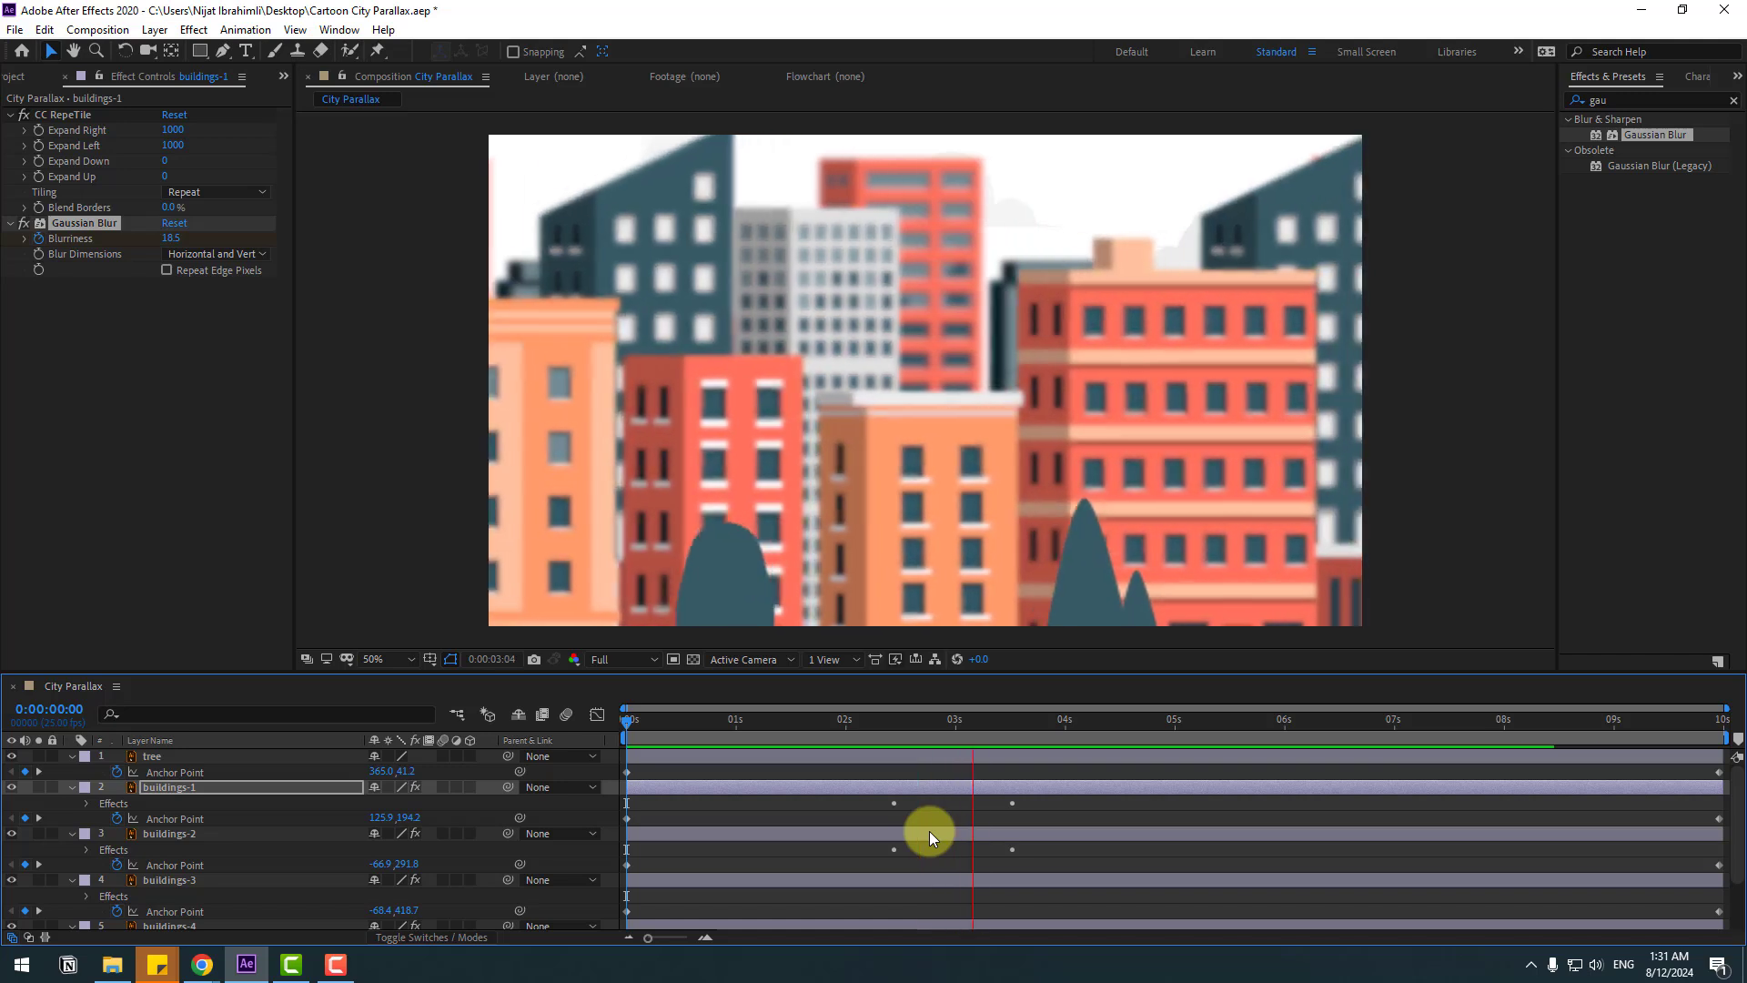
click(924, 719)
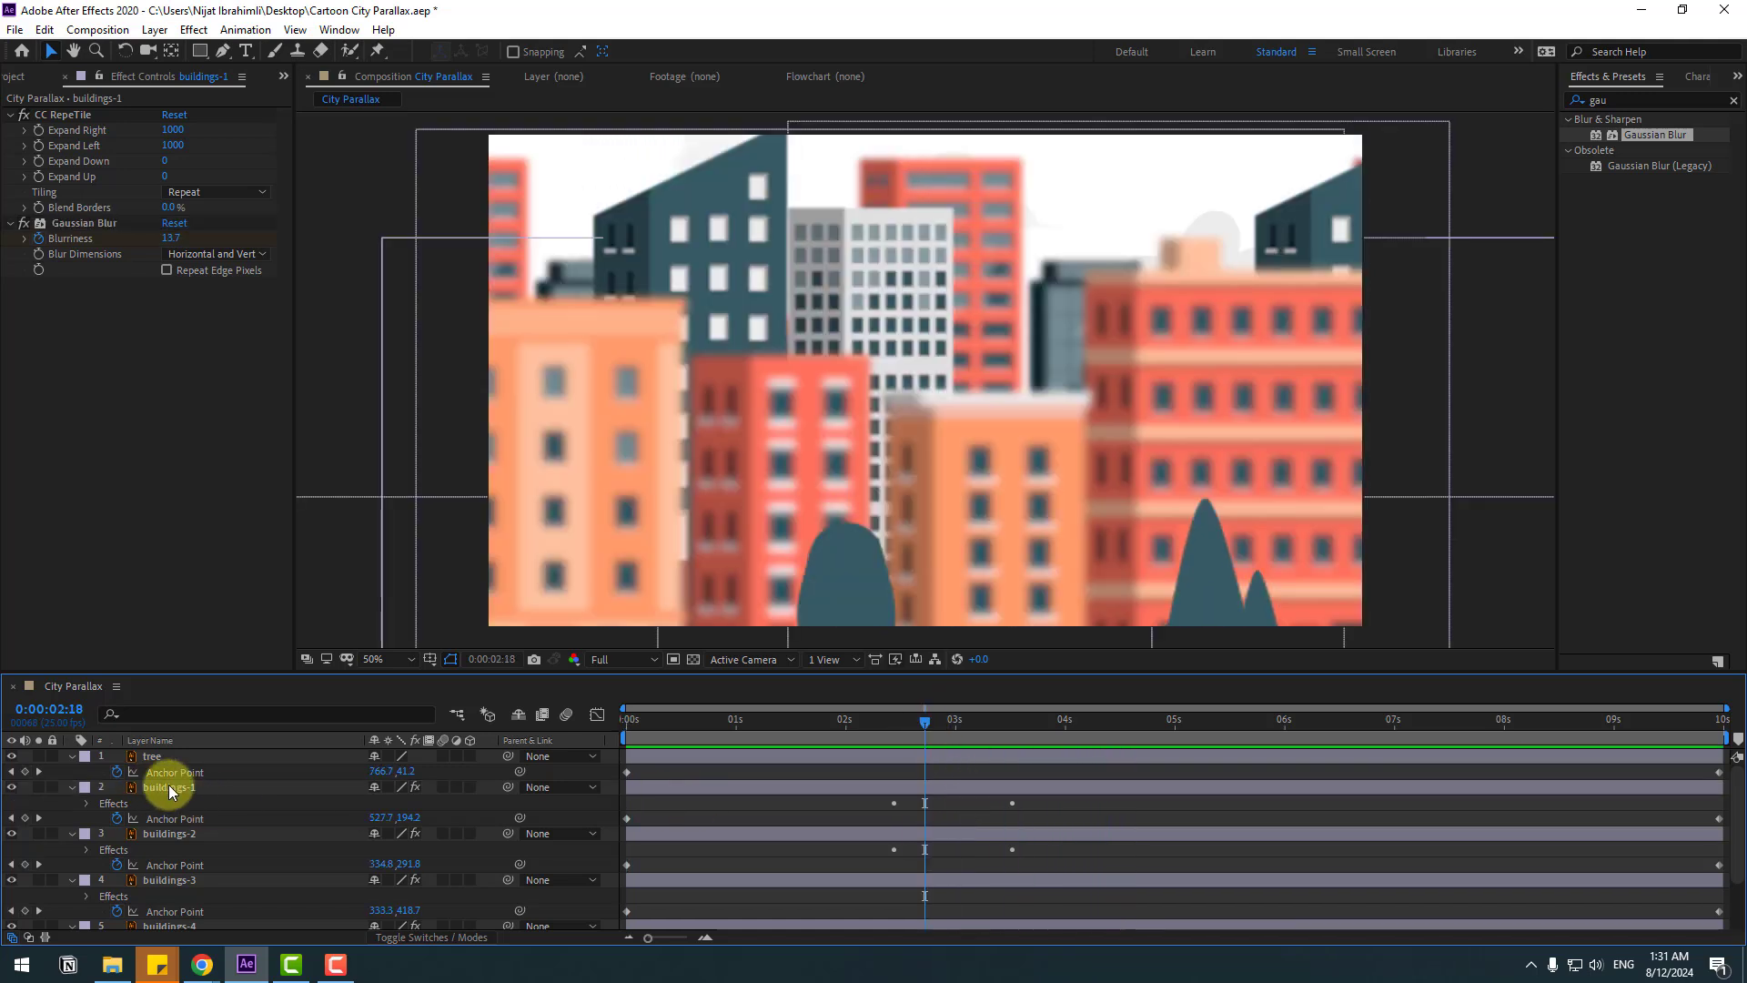
Shift the four Blurriness keyframes on buildings-1 and buildings-2 one second earlier, then preview
click(167, 786)
ctrl+click(168, 833)
key(u)
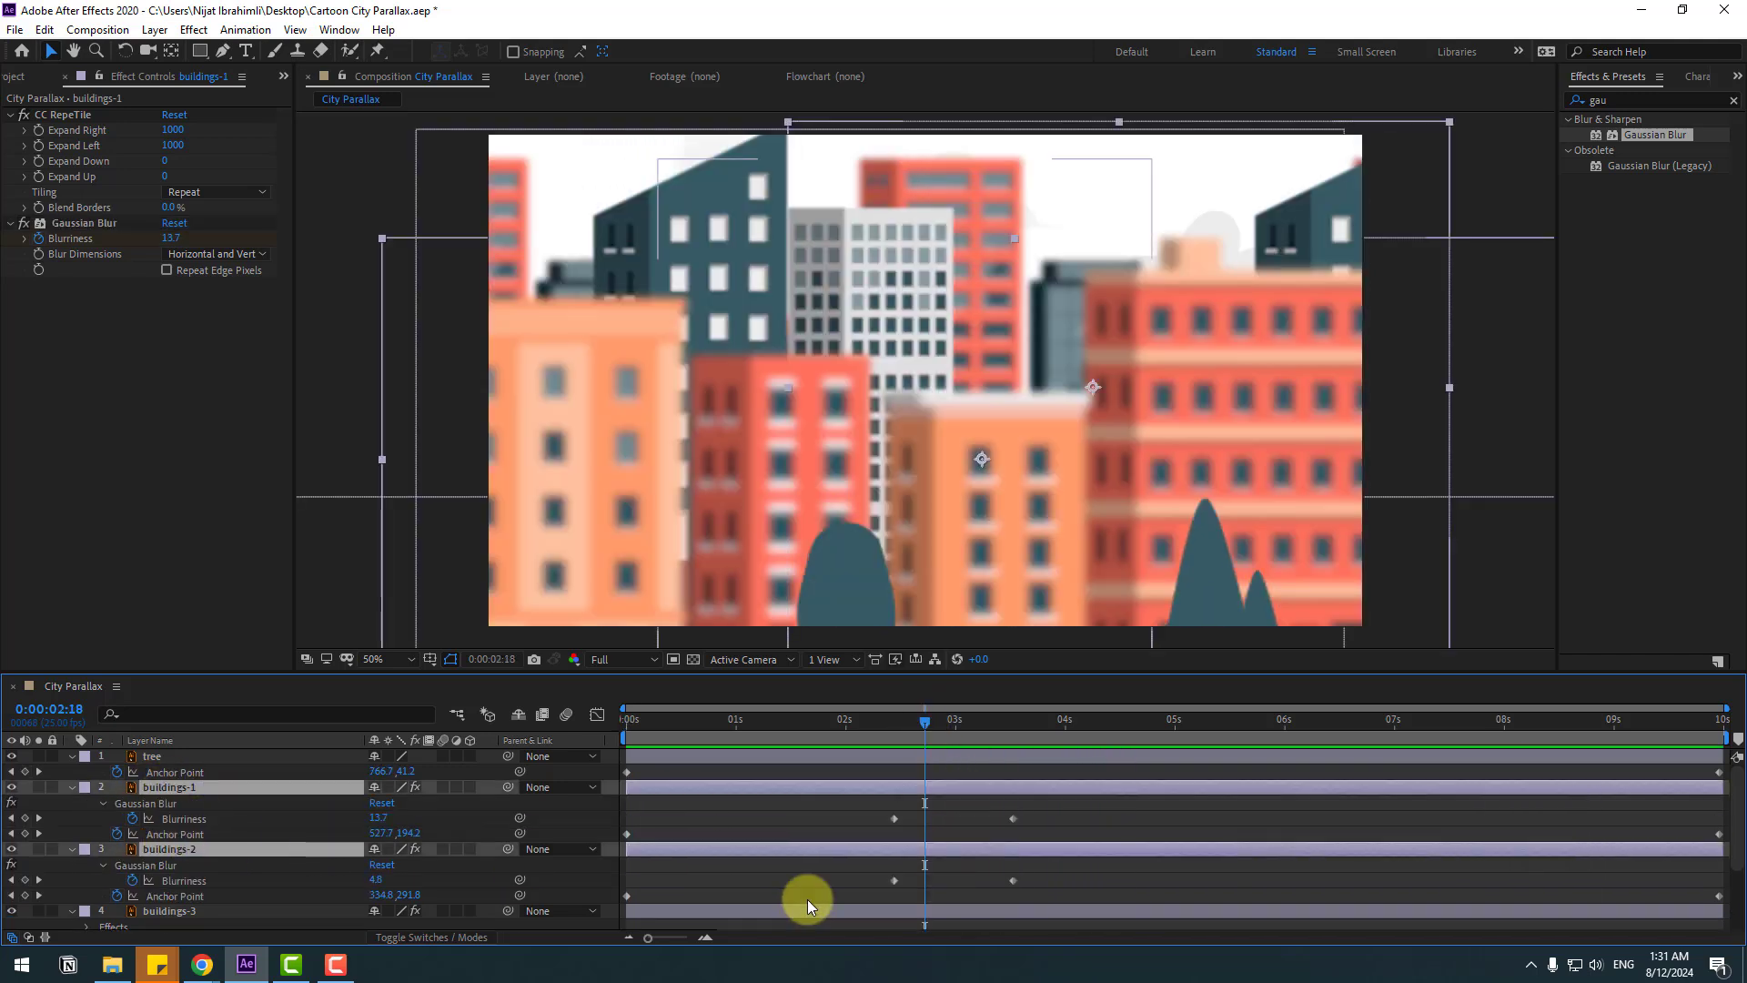
drag(1056, 819, 850, 894)
drag(893, 821, 762, 828)
key(space)
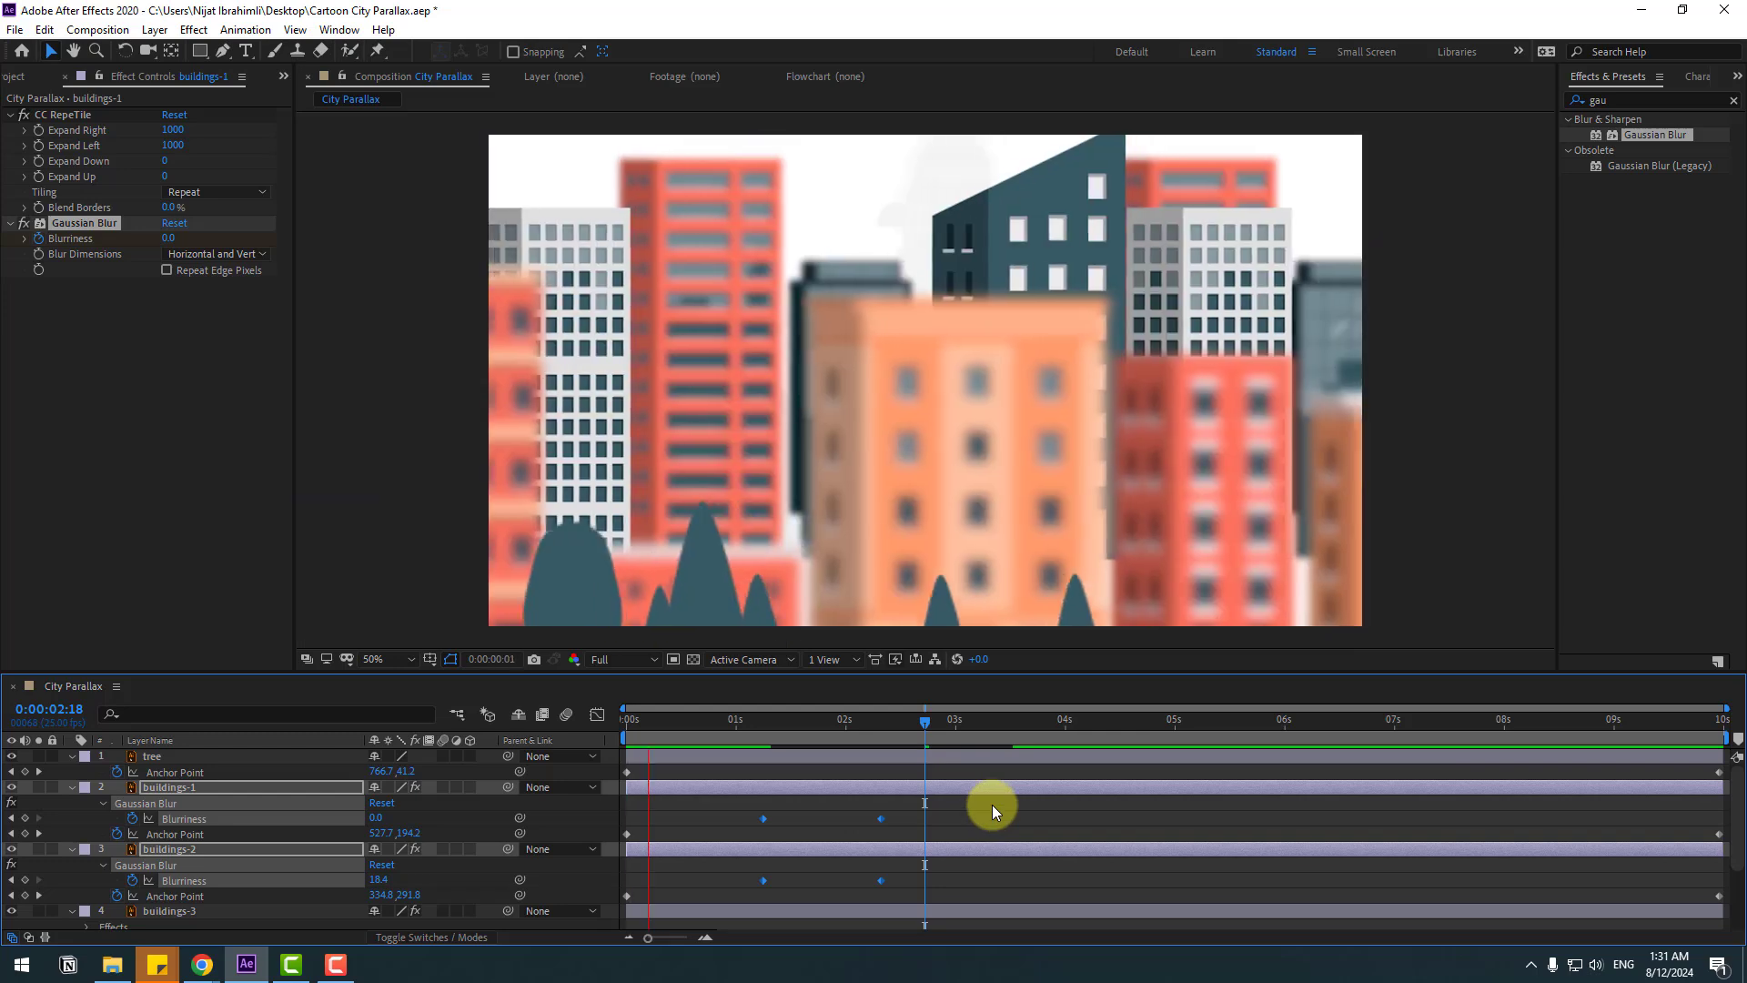